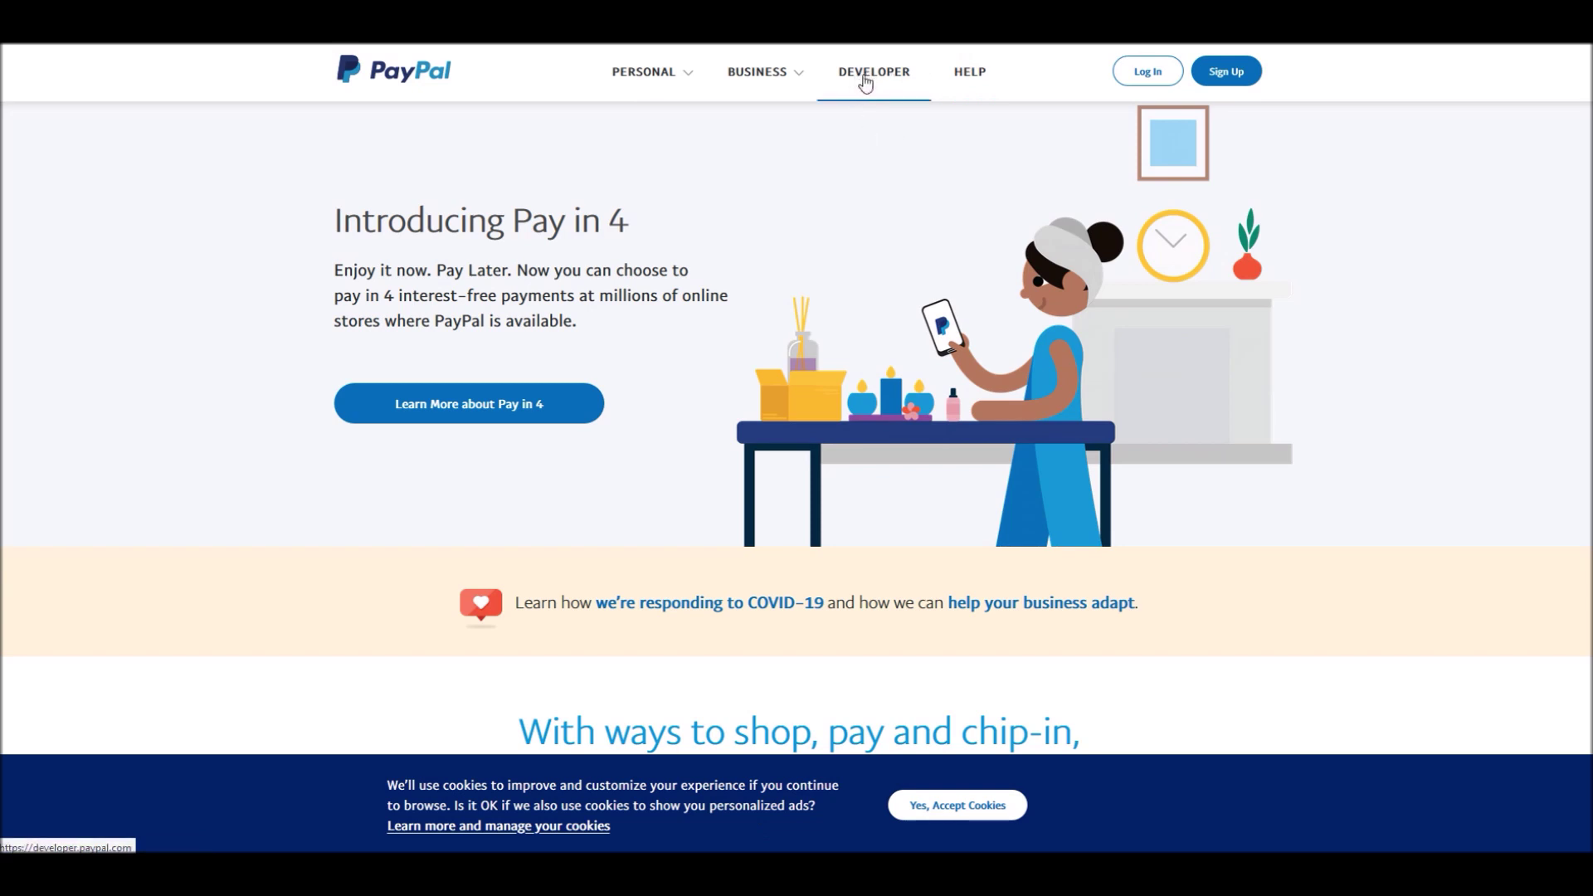
- Search the PayPal Developer docs for 'checkout' and open the PayPal Checkout Overview page
left_click(863, 76)
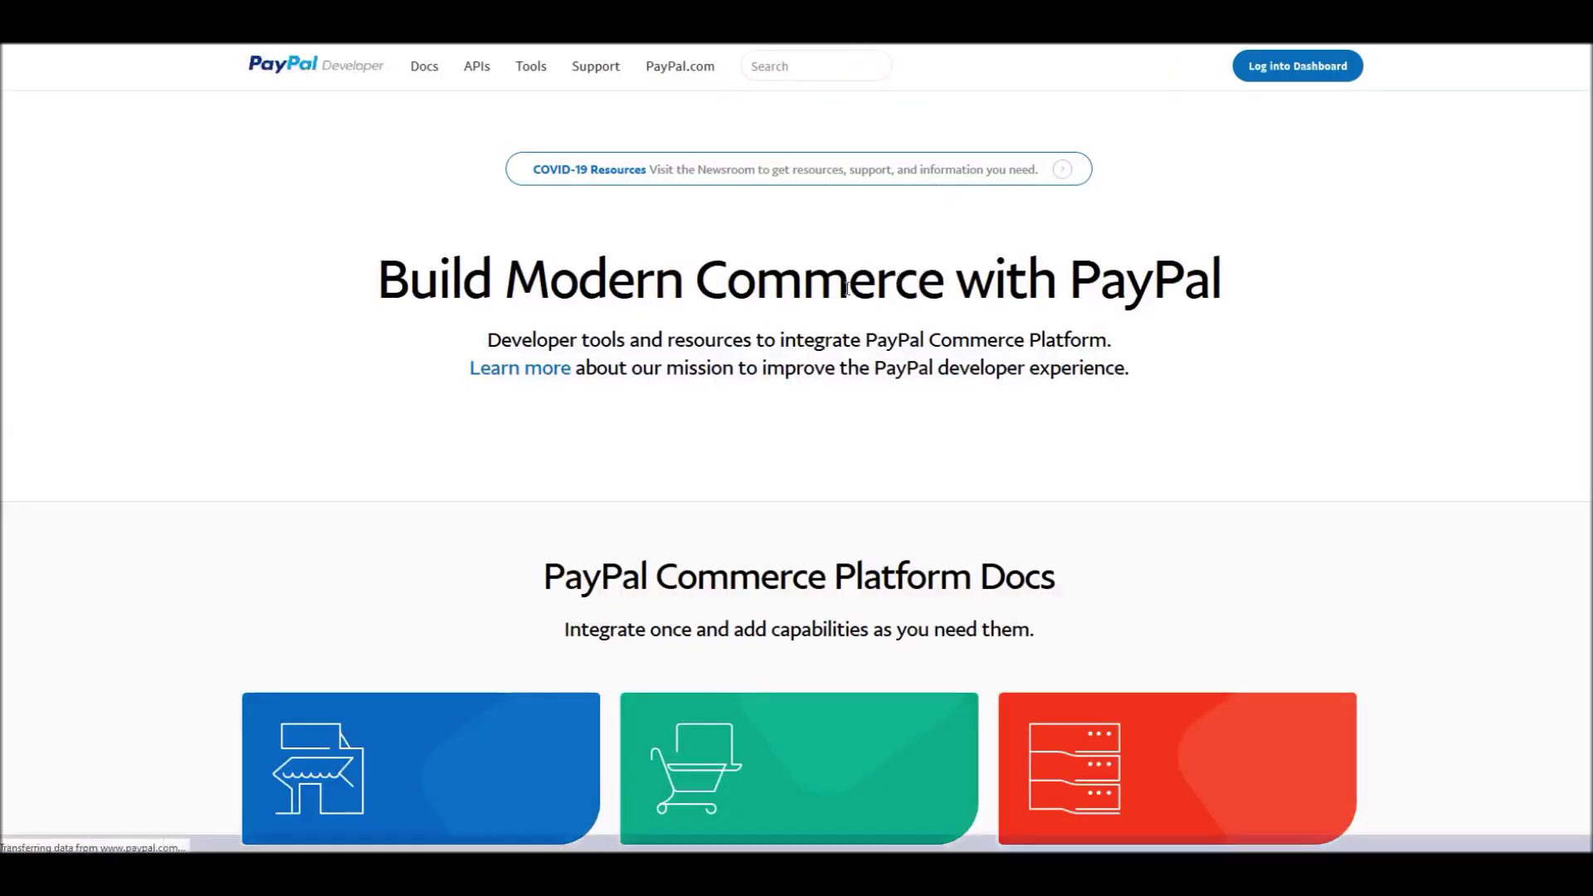
left_click(803, 63)
type("ch")
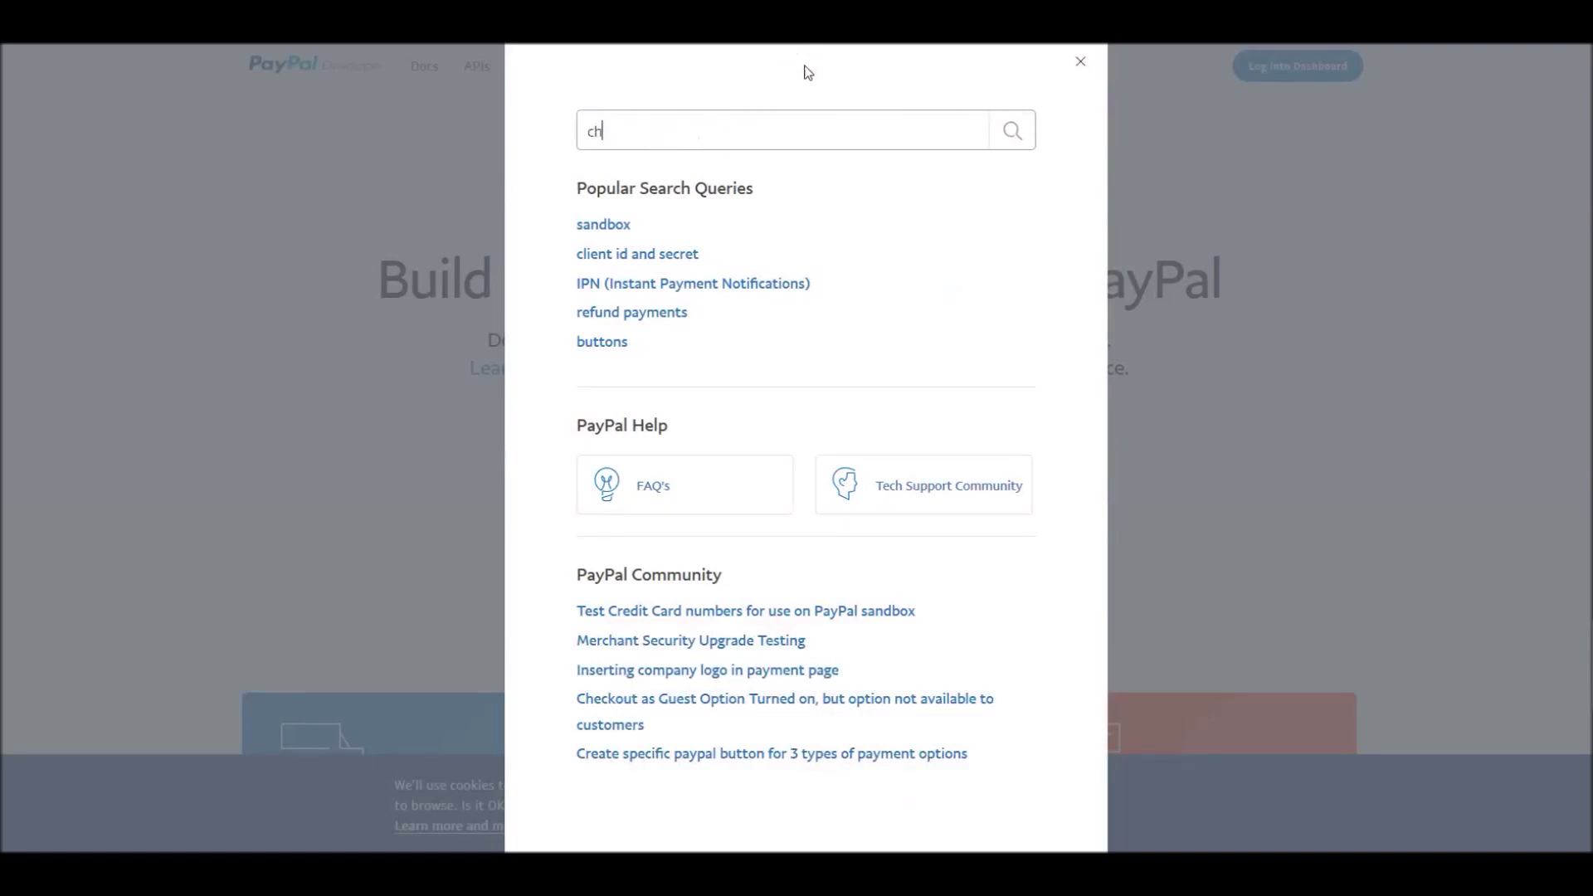
type("eckout")
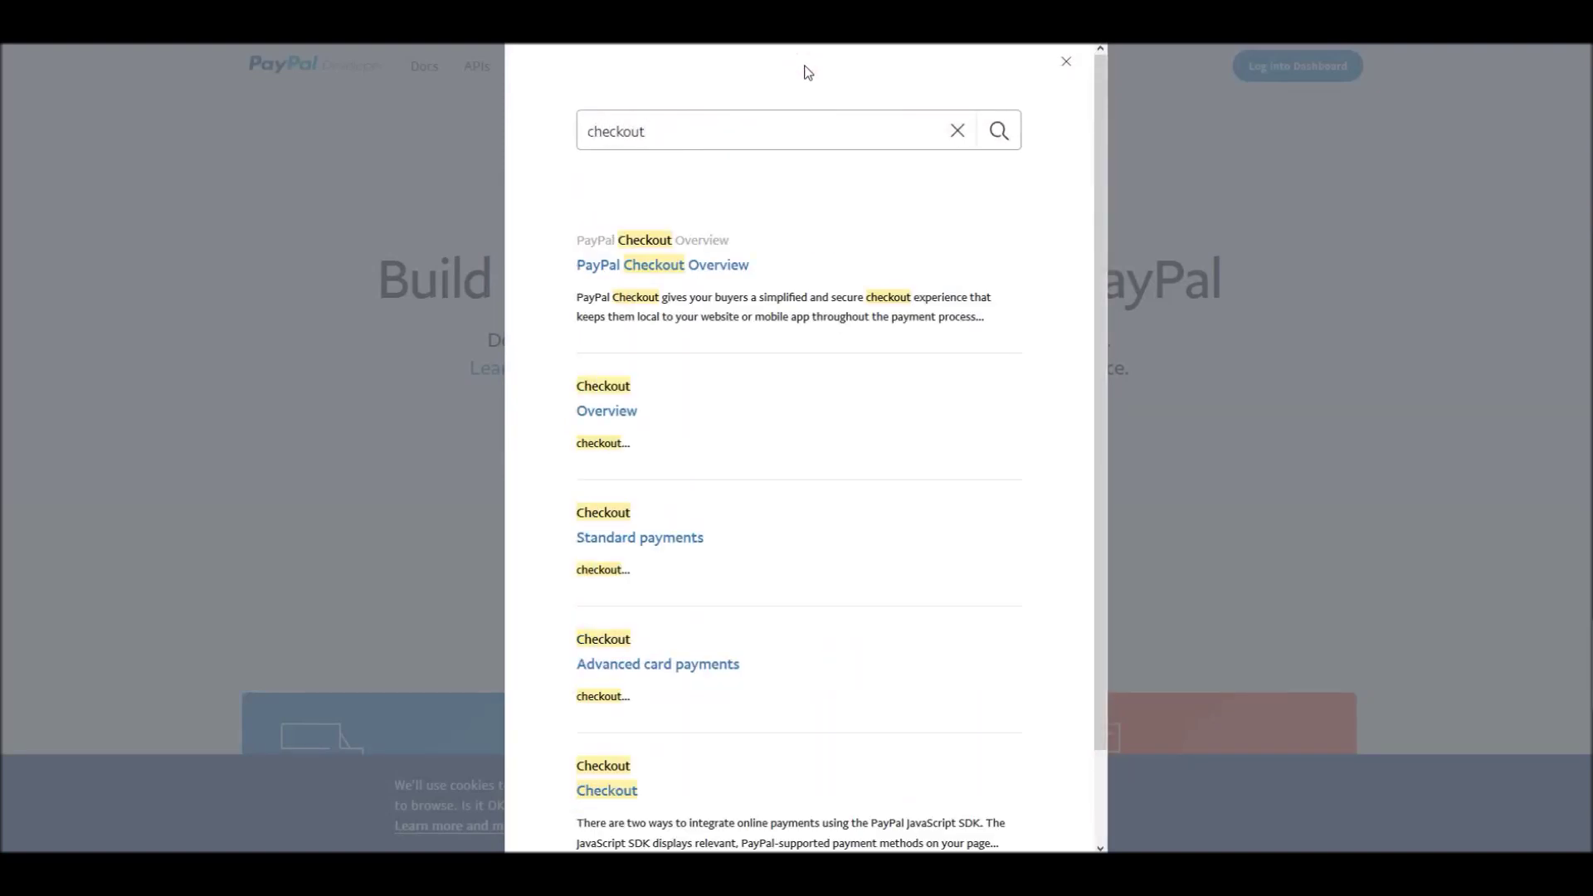
left_click(699, 267)
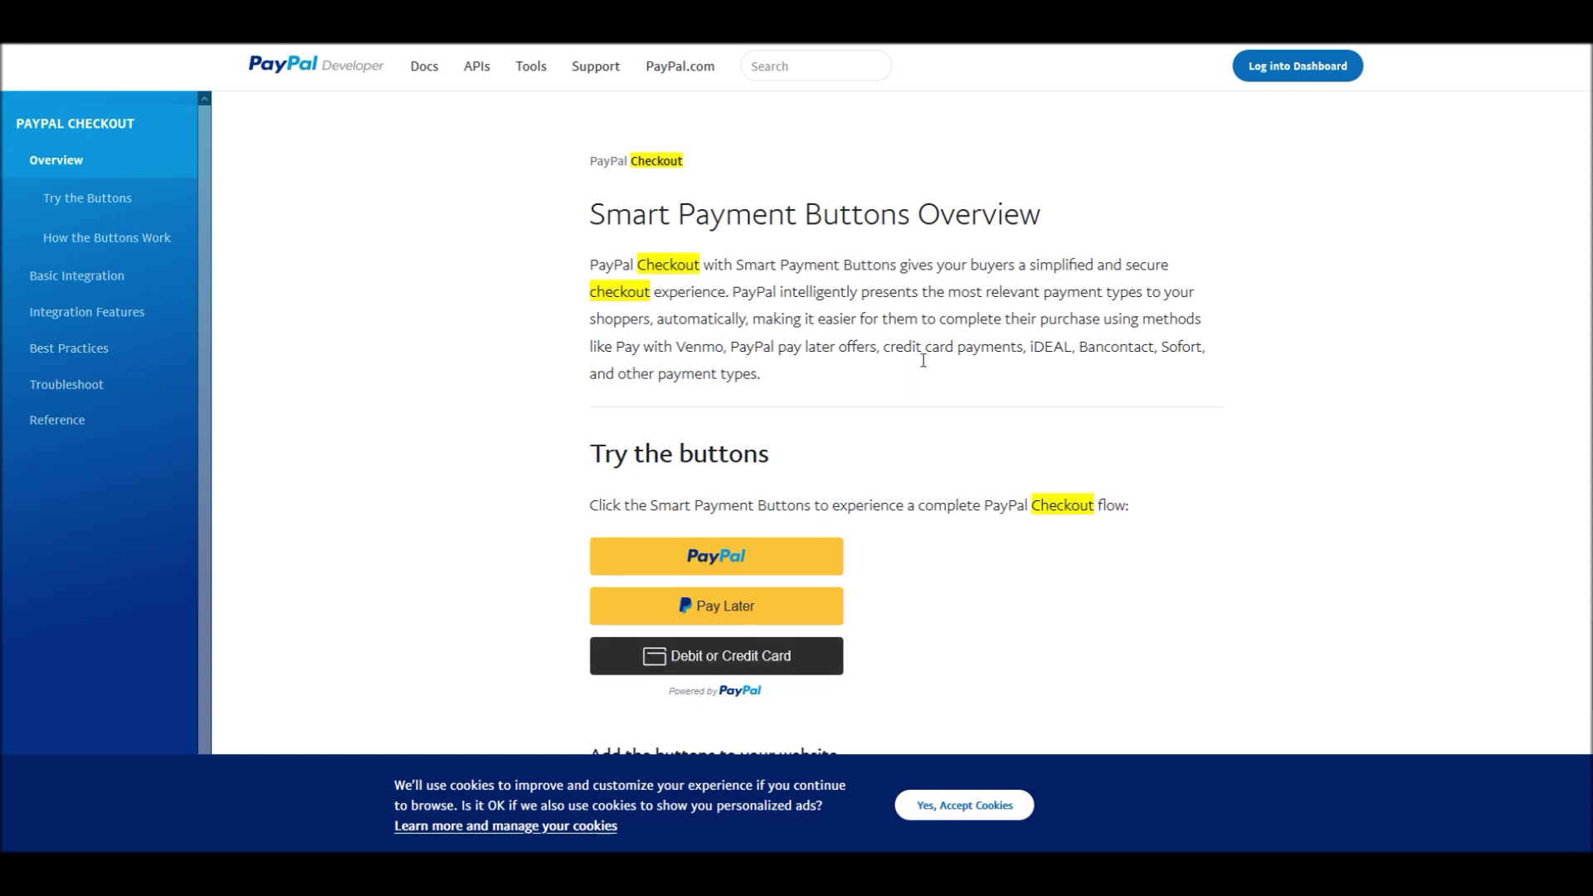
- Go from the storefront to the admin's Configuration > Payment methods list
left_click(1234, 470)
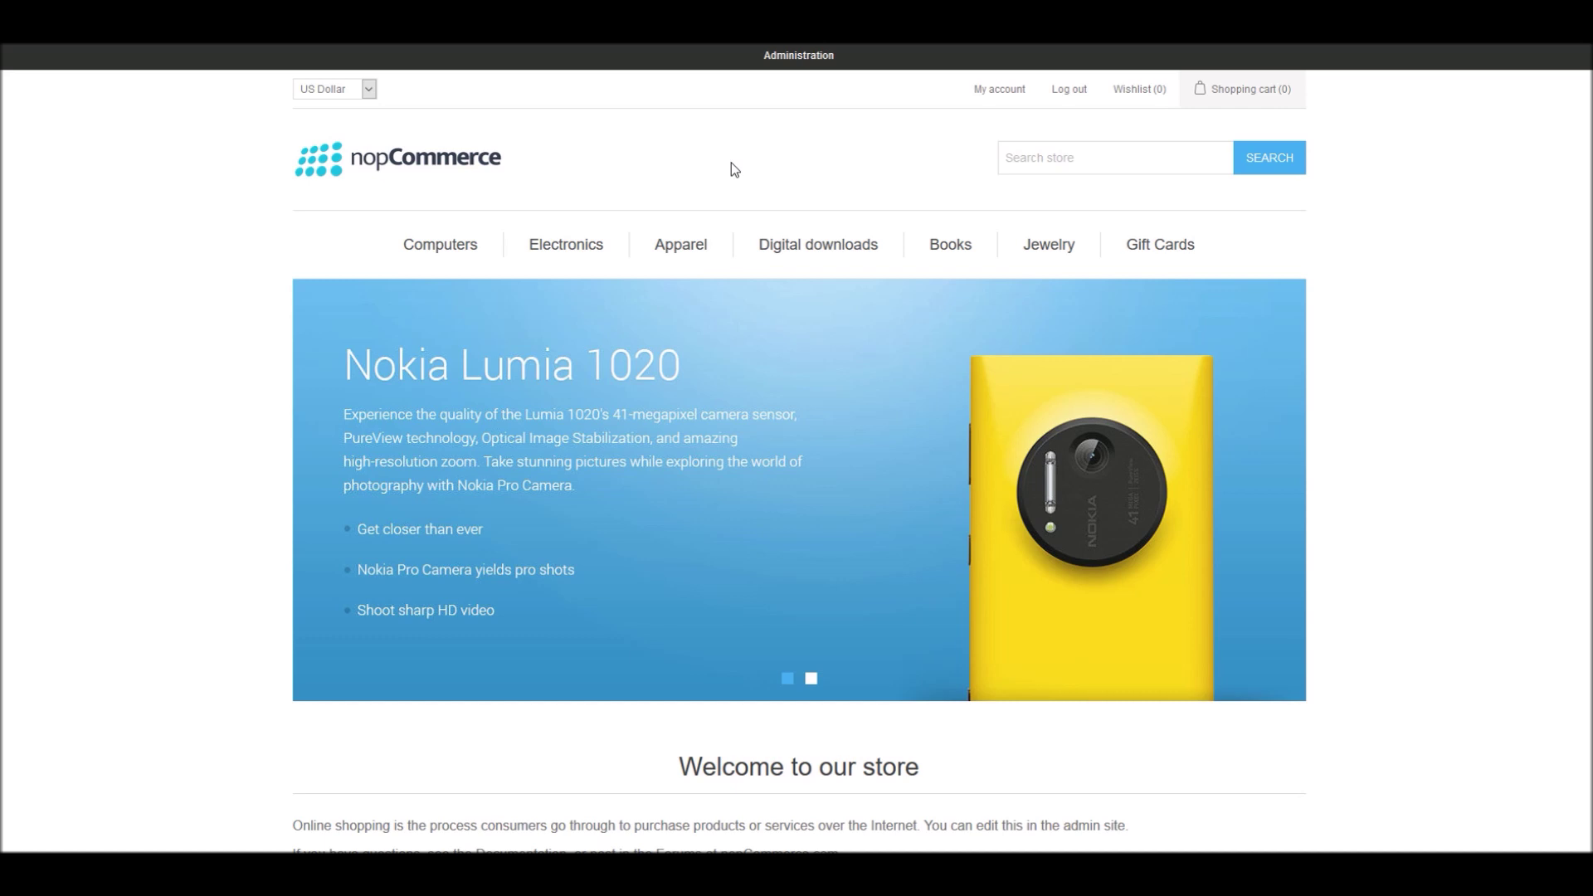
left_click(788, 58)
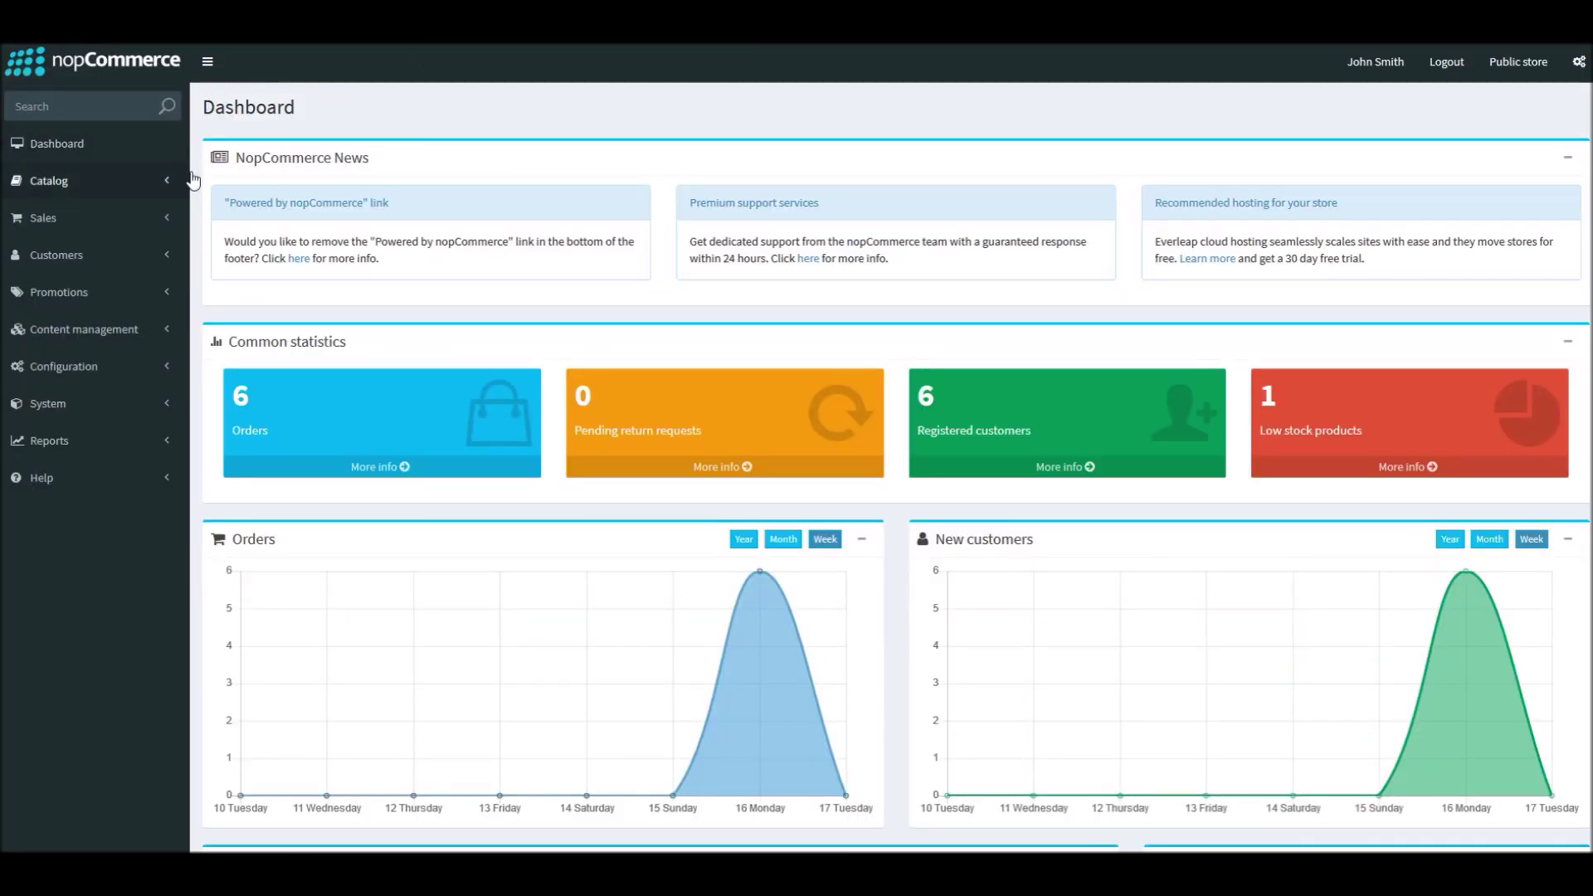
left_click(124, 382)
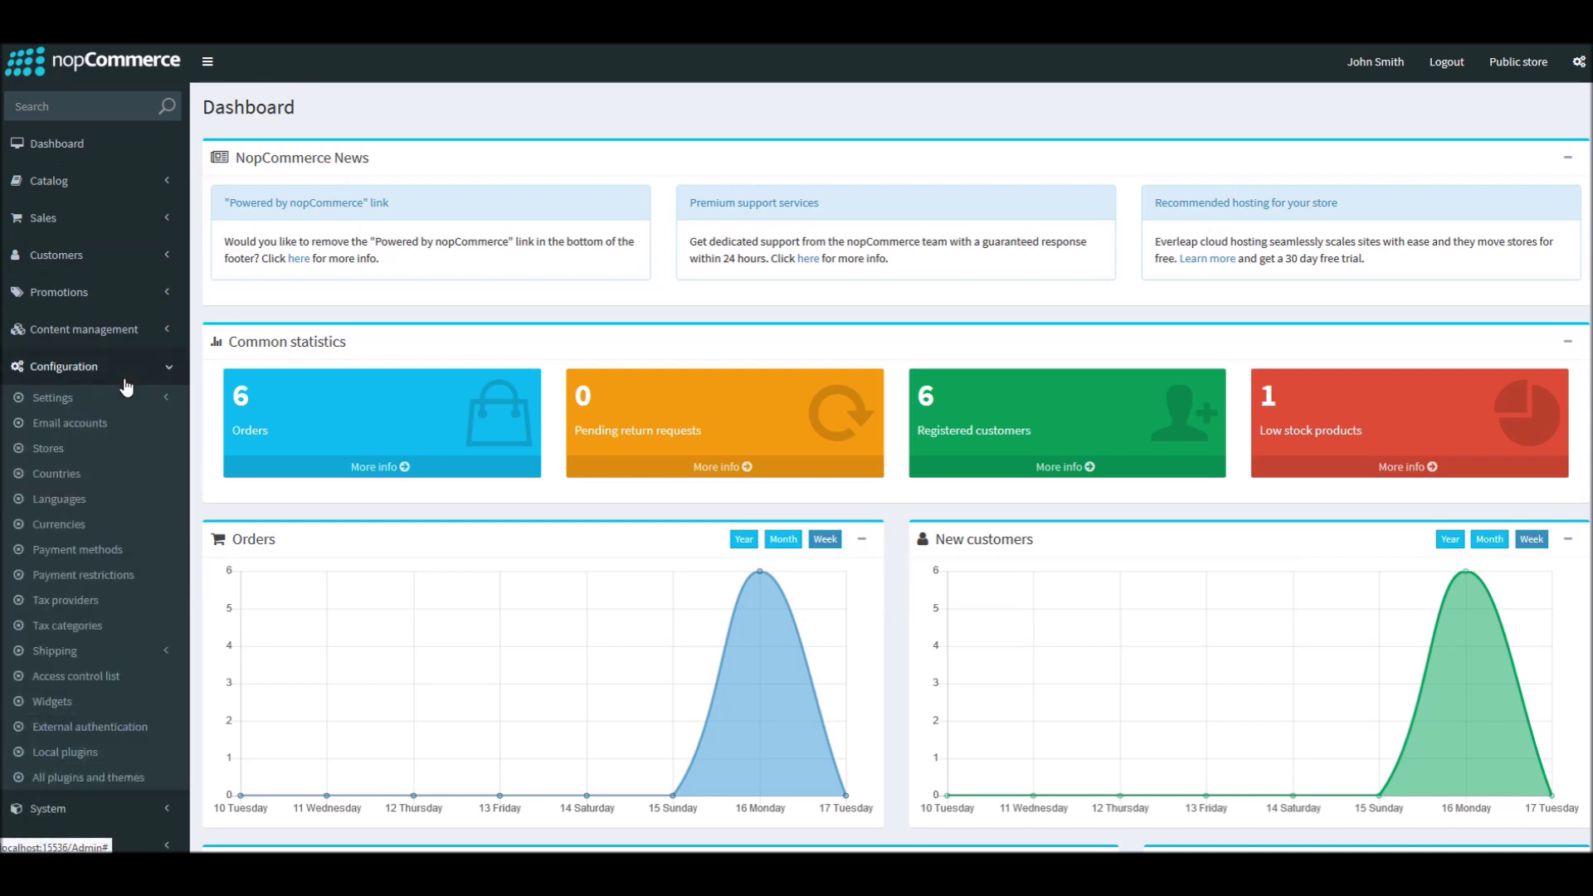
left_click(97, 558)
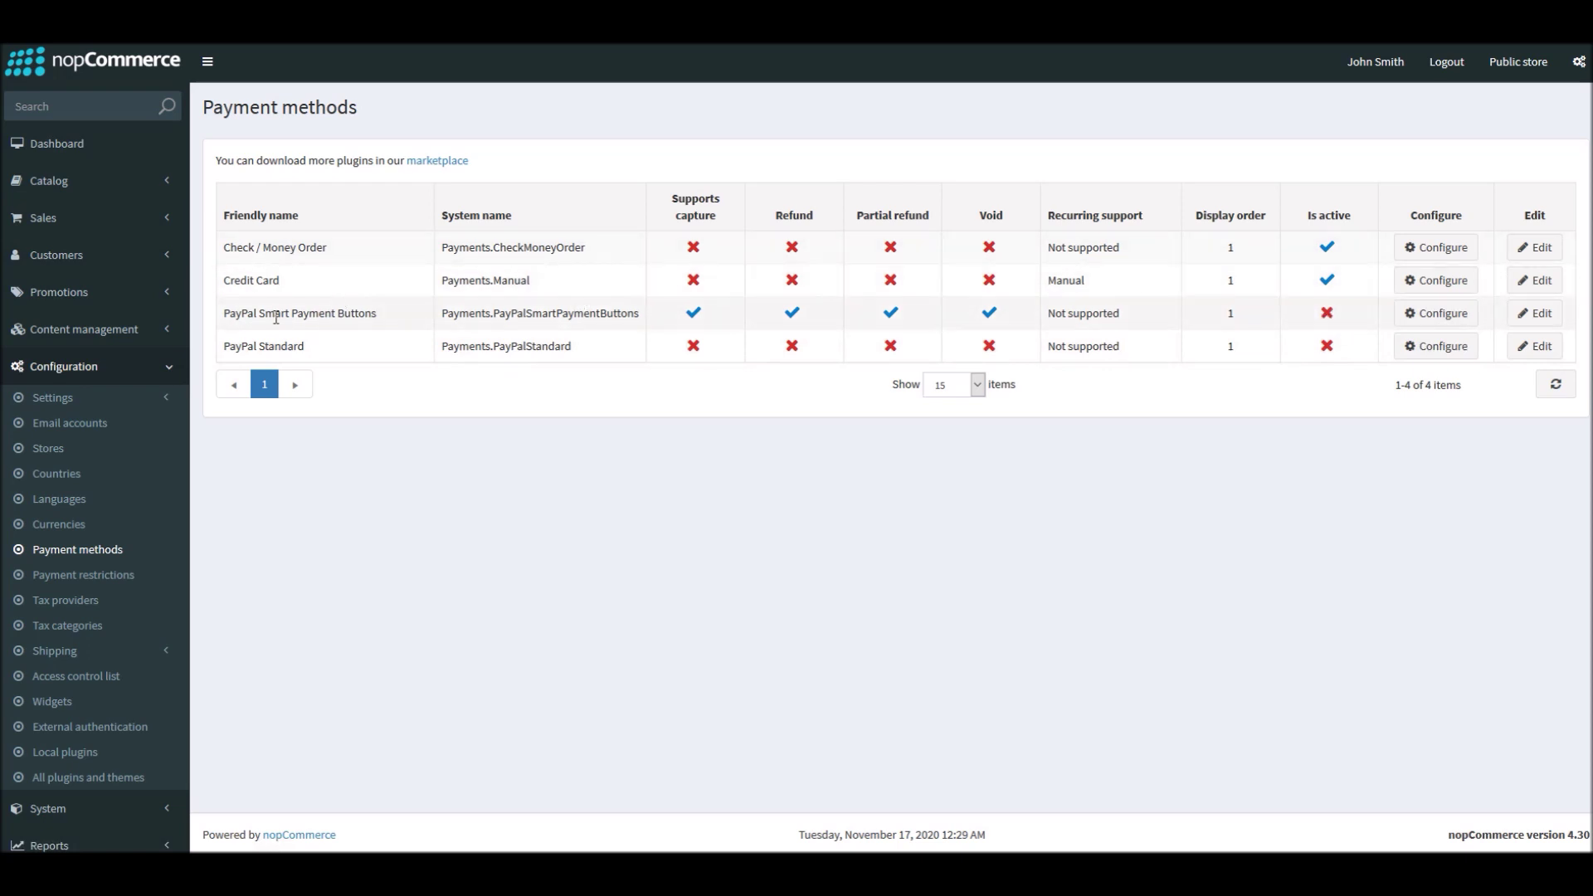
- Mark PayPal Smart Payment Buttons as active, update the row, and open its Configure page
left_click_drag(292, 315, 342, 317)
double_click(355, 315)
left_click(1534, 313)
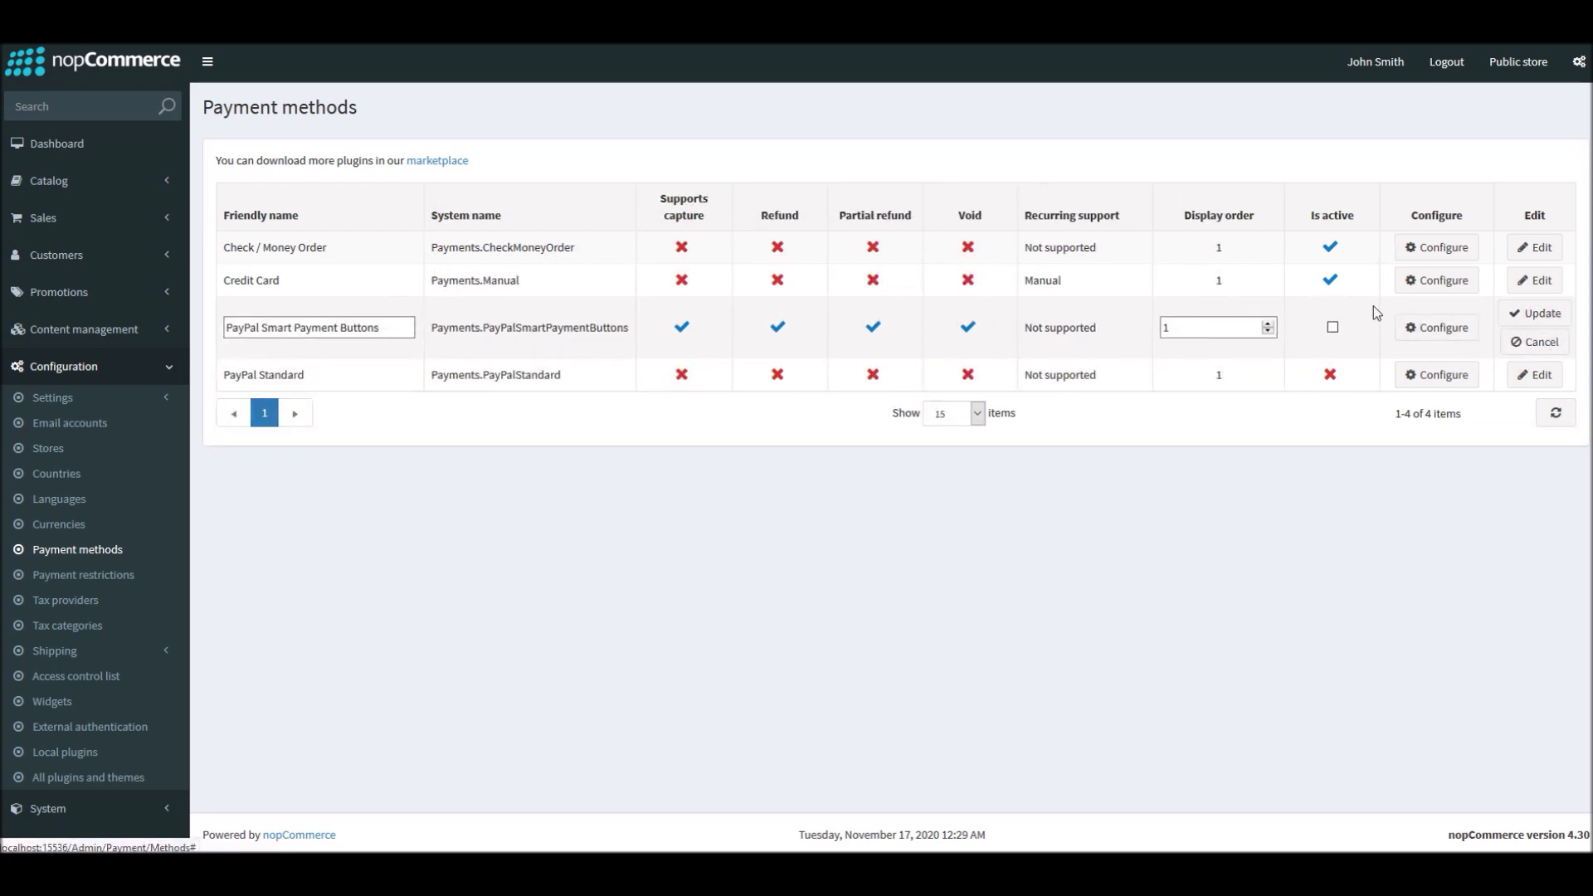
left_click(1332, 327)
left_click(1534, 315)
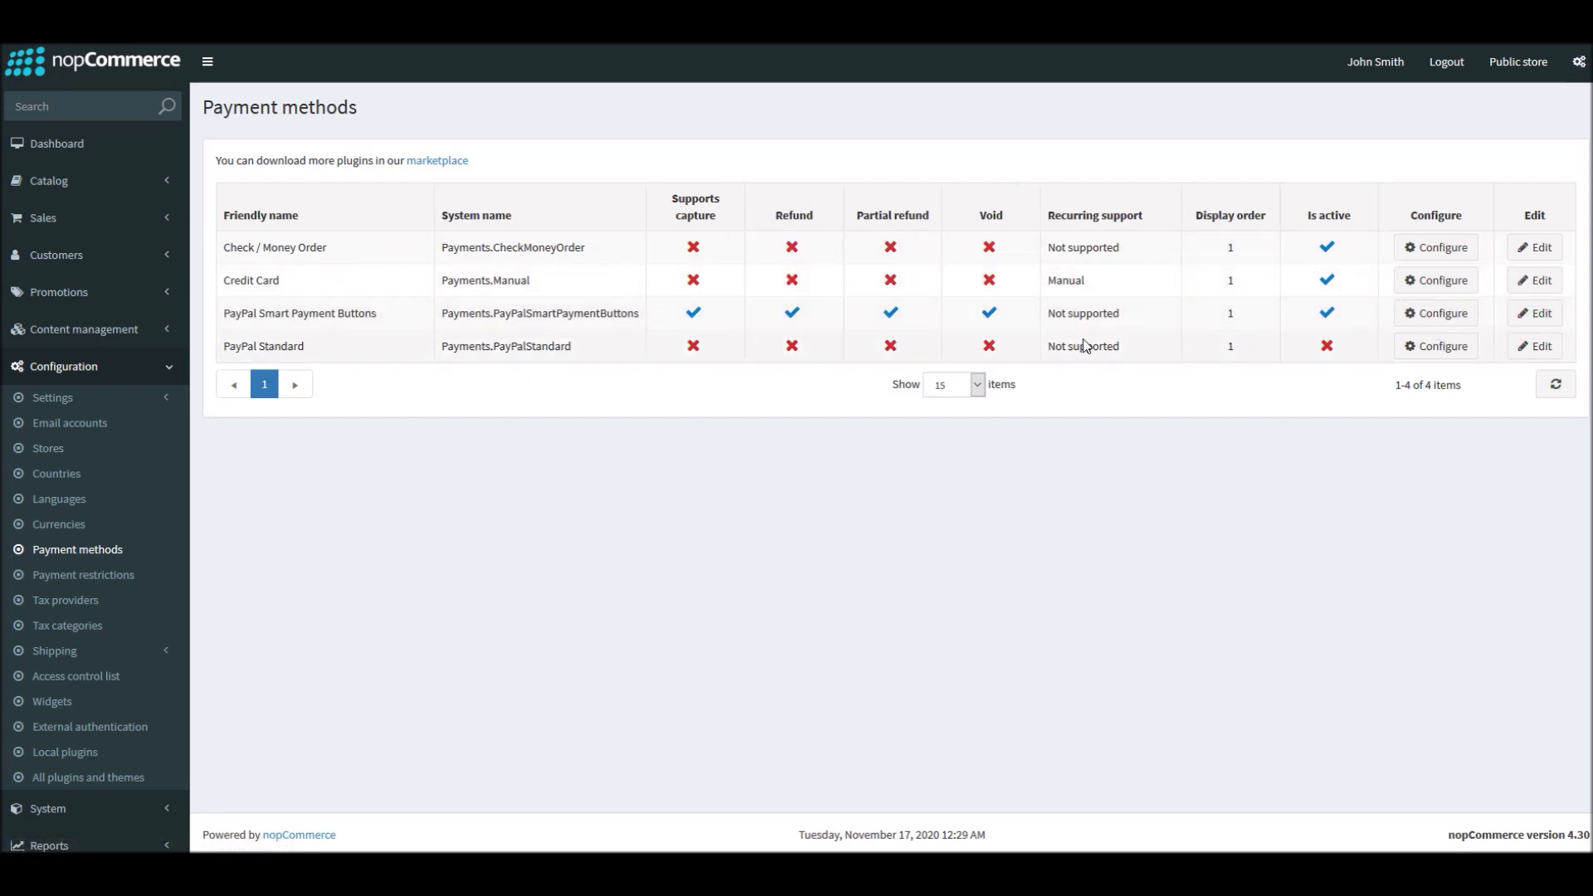
left_click(1451, 323)
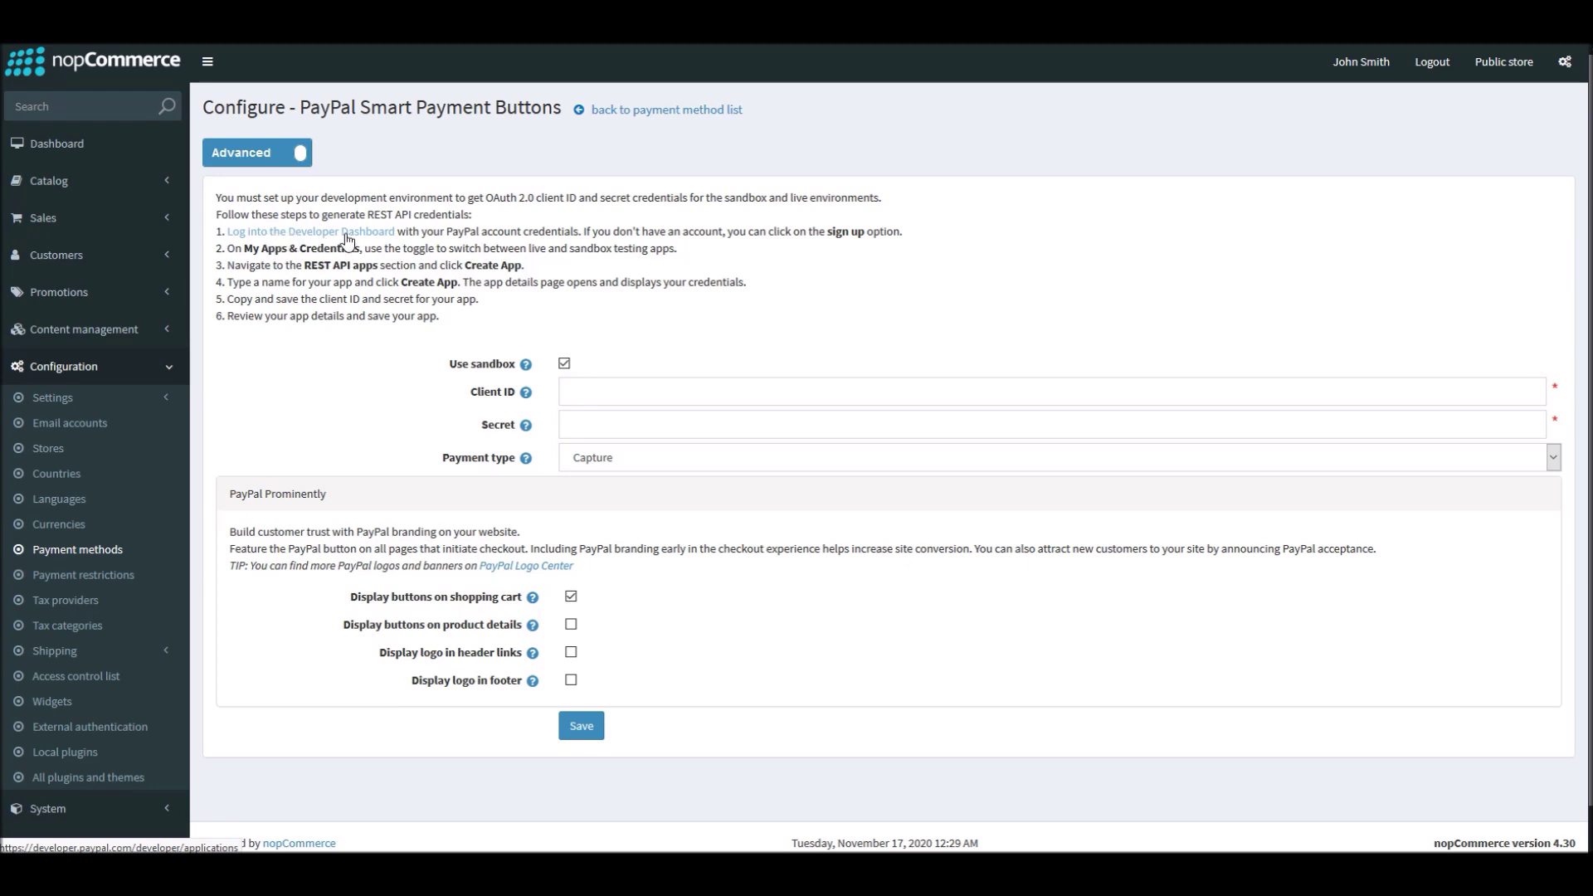
- Leave Use sandbox enabled and bring up PayPal's My apps & credentials page
left_click(564, 365)
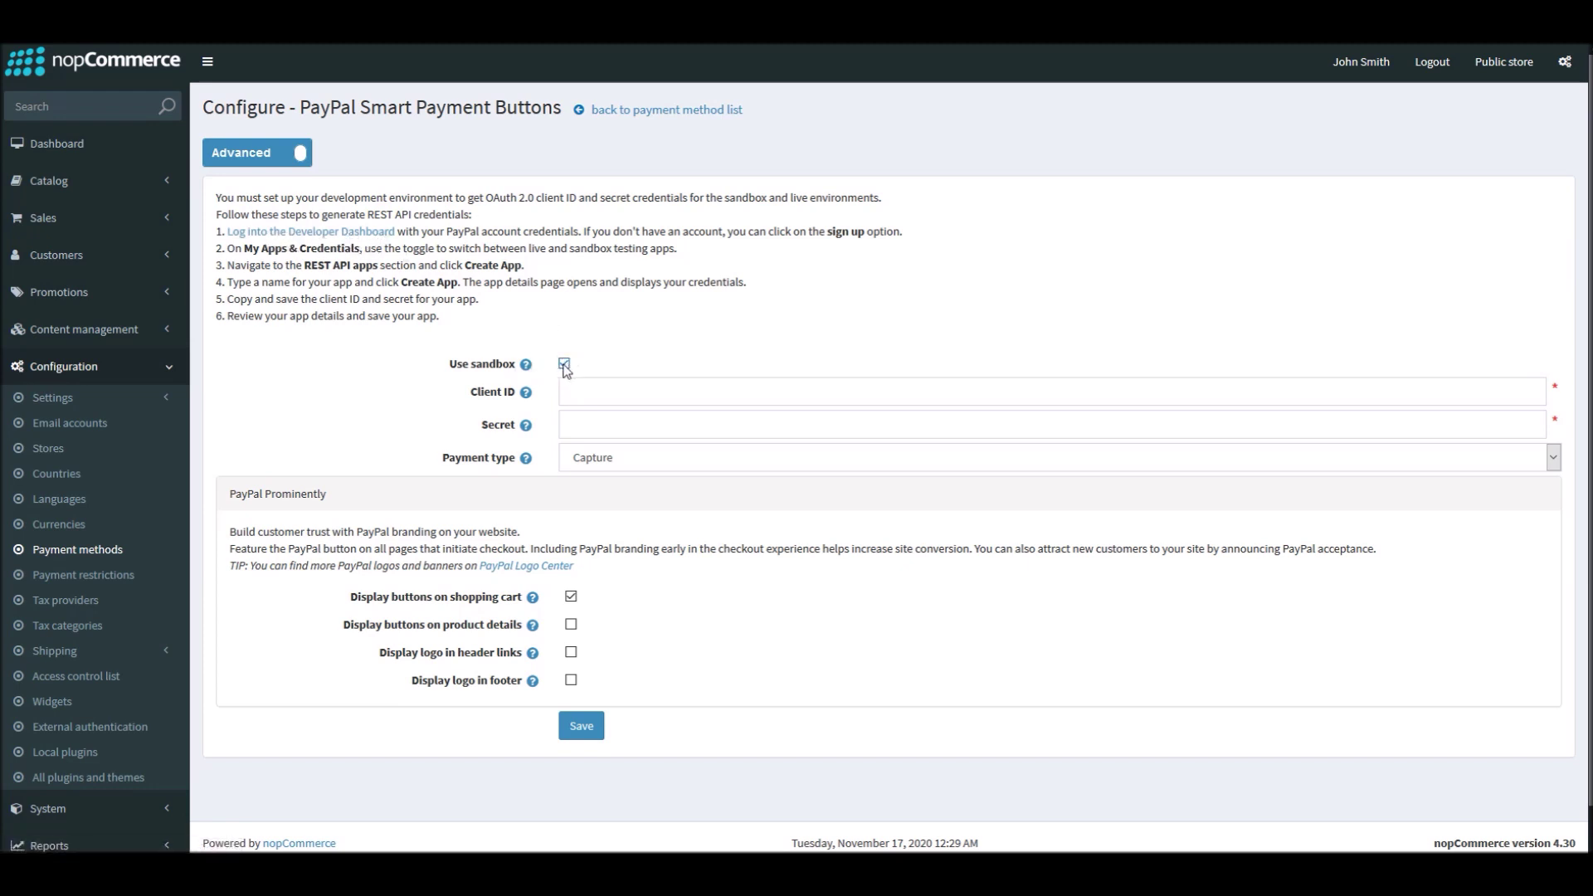
left_click(564, 364)
left_click(377, 233)
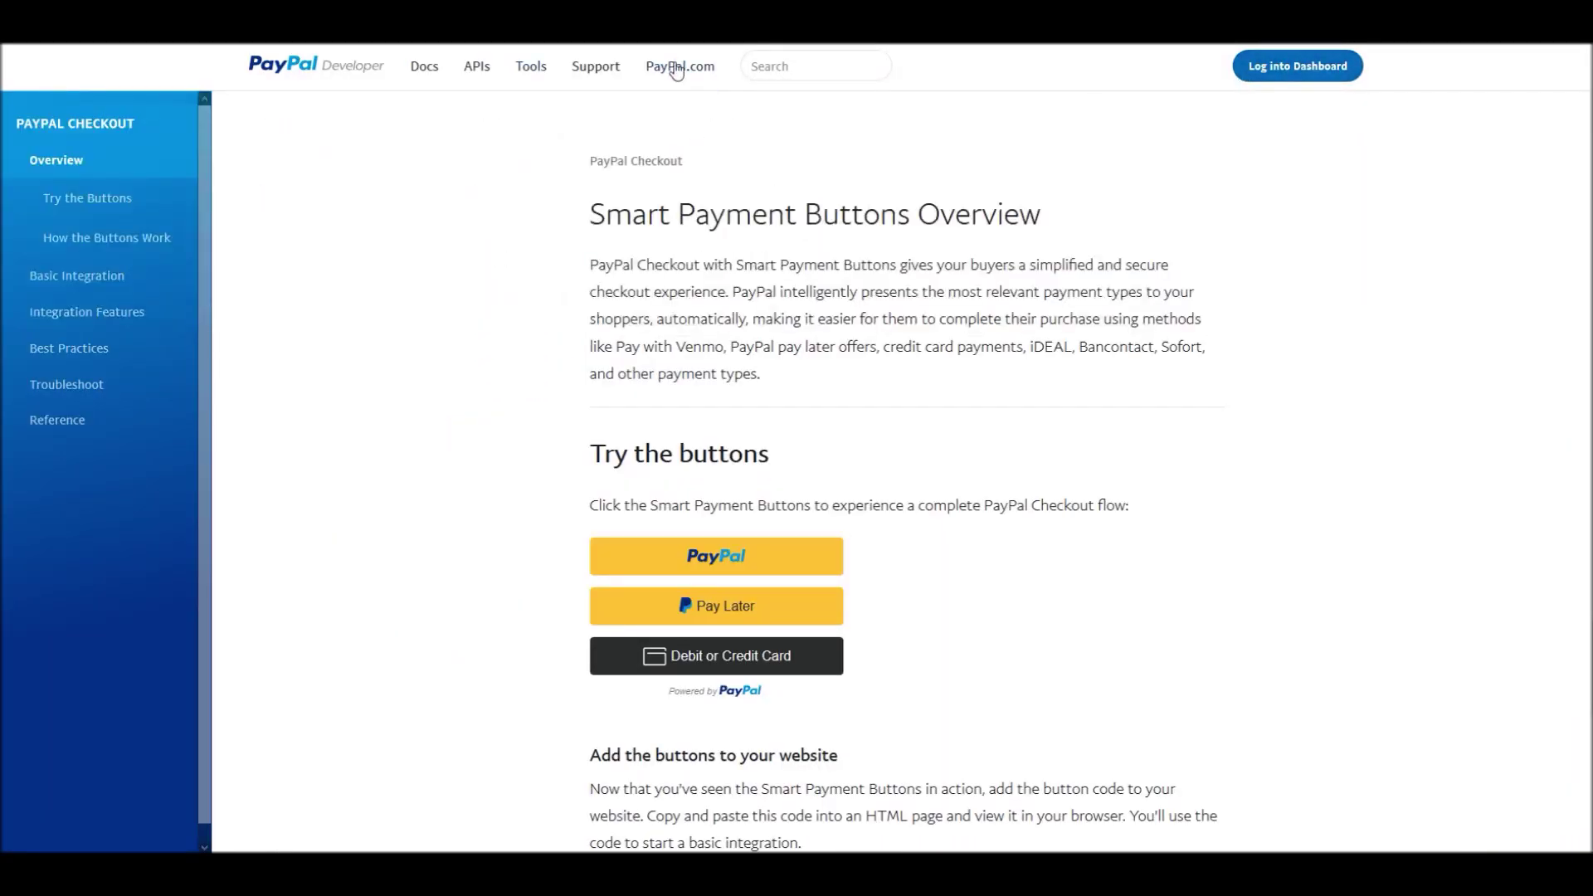
key("ctrl+w")
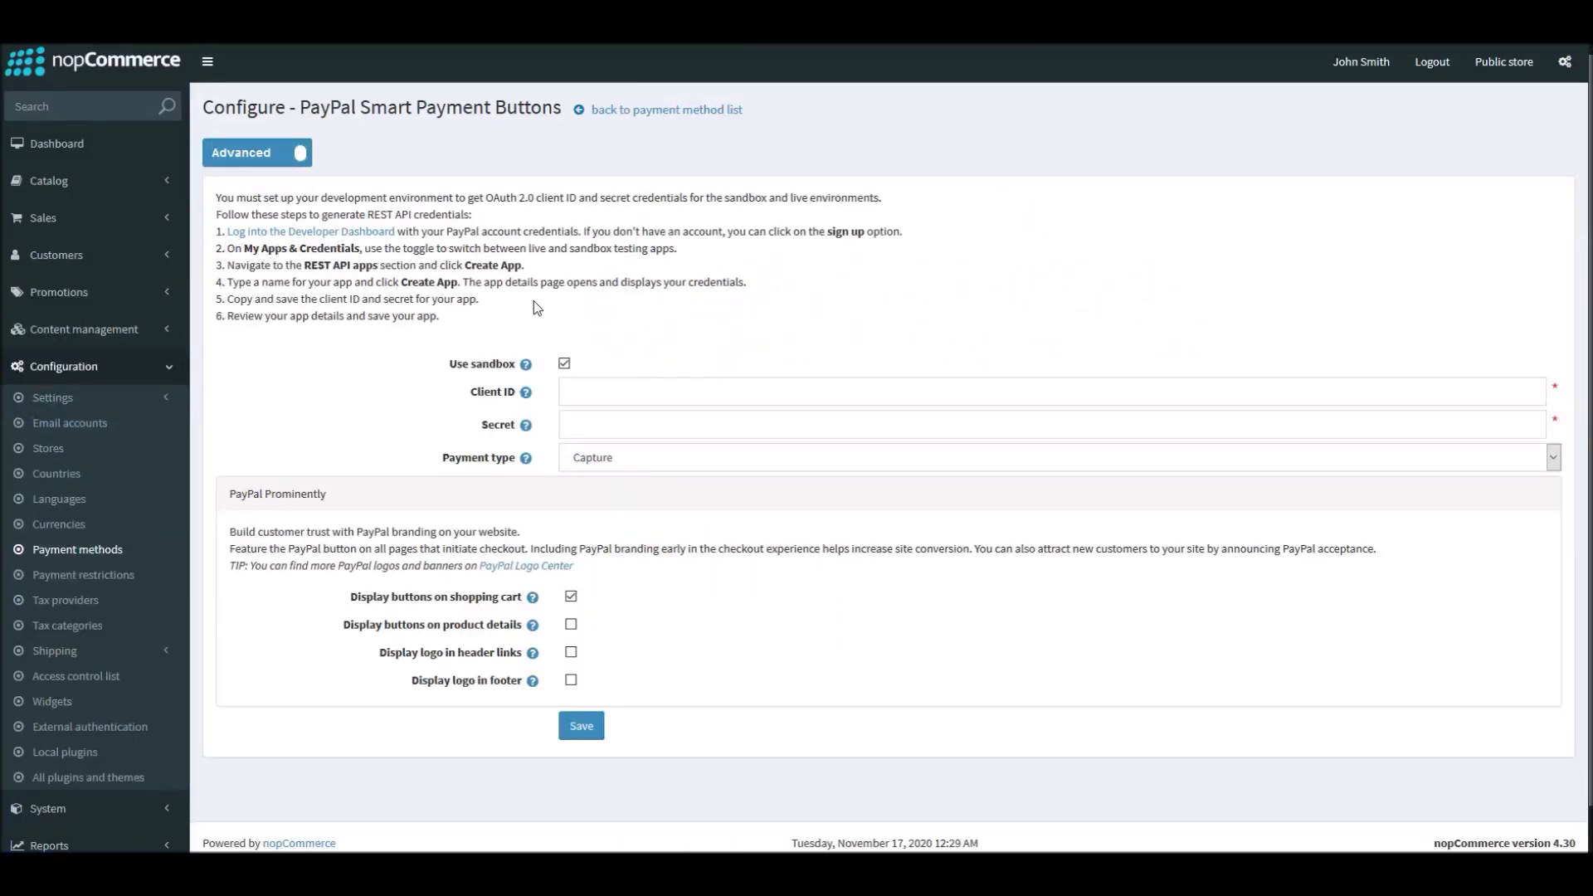
key("ctrl+Tab")
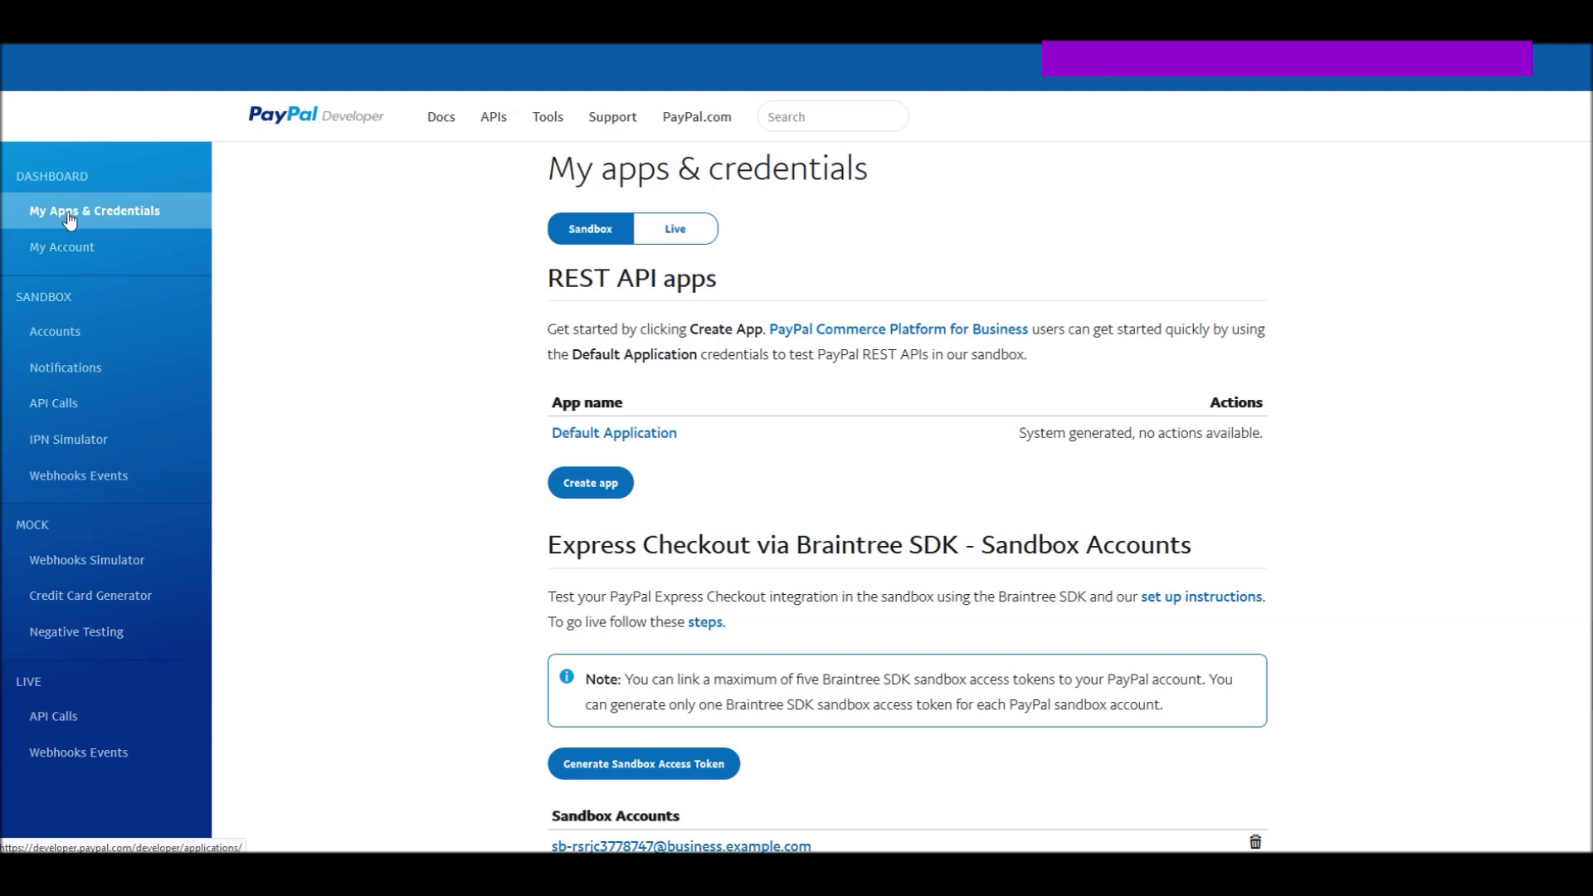
- Show the Sandbox REST API apps and start a new app with Create app
left_click(675, 230)
left_click(590, 232)
left_click(675, 231)
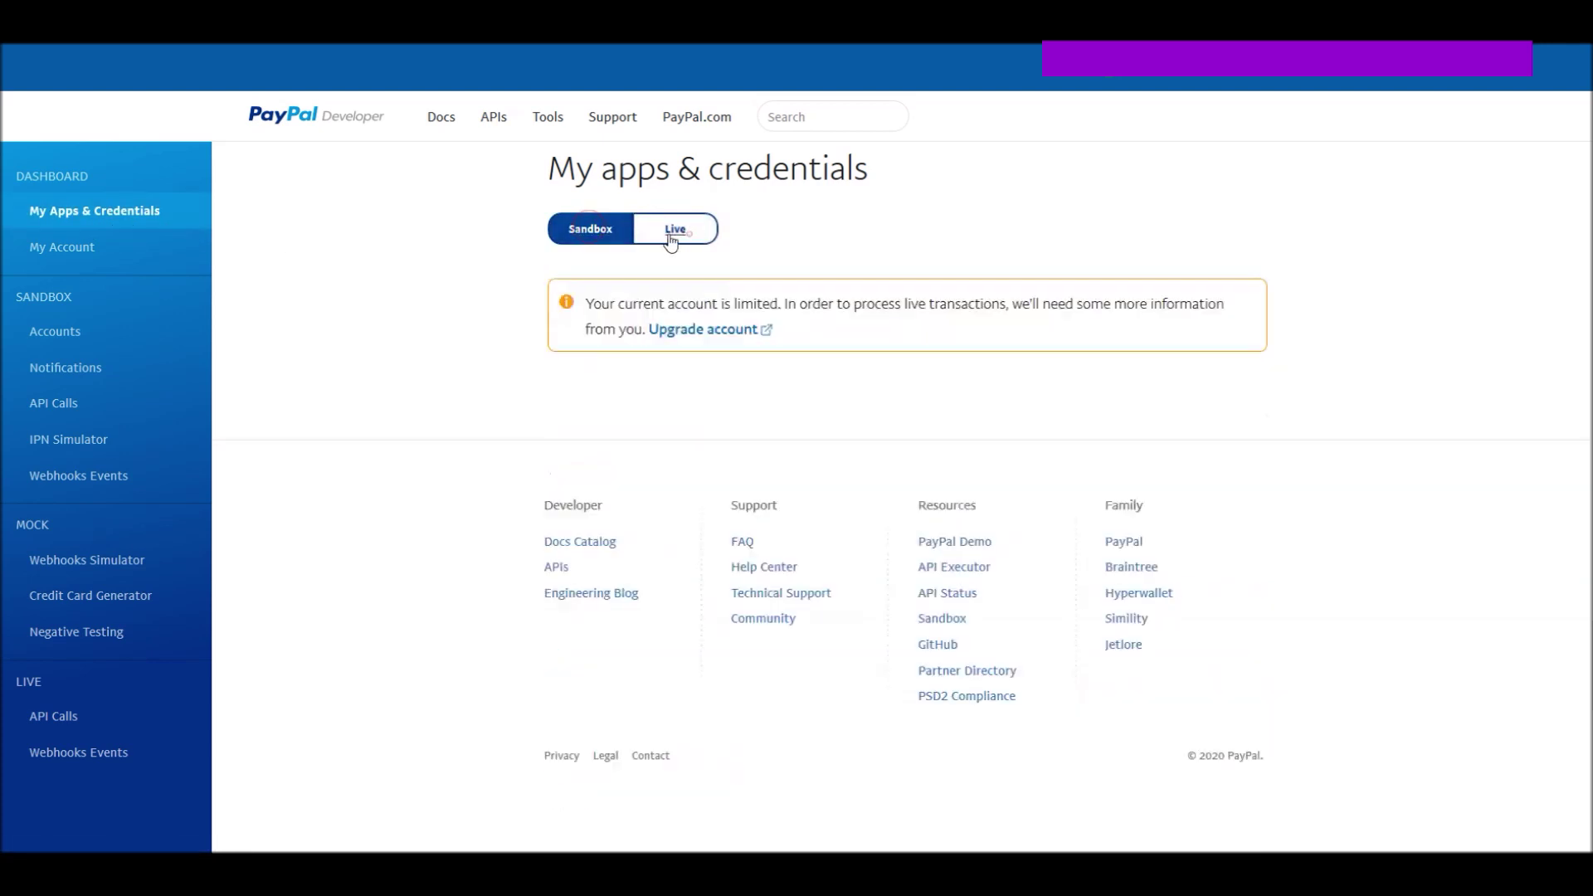
left_click(590, 237)
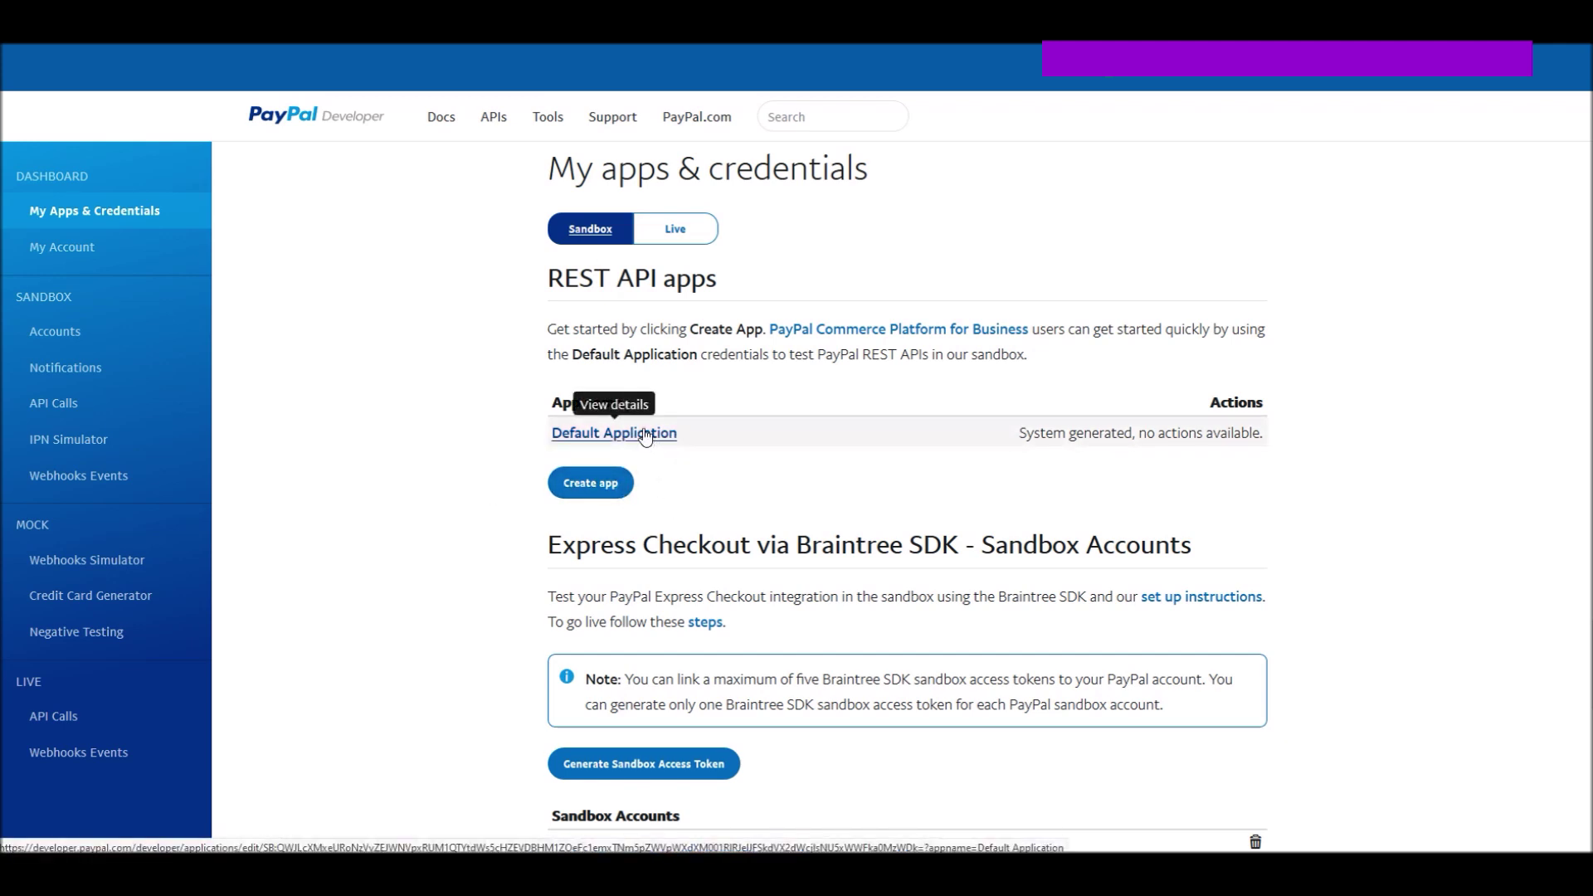
left_click(582, 488)
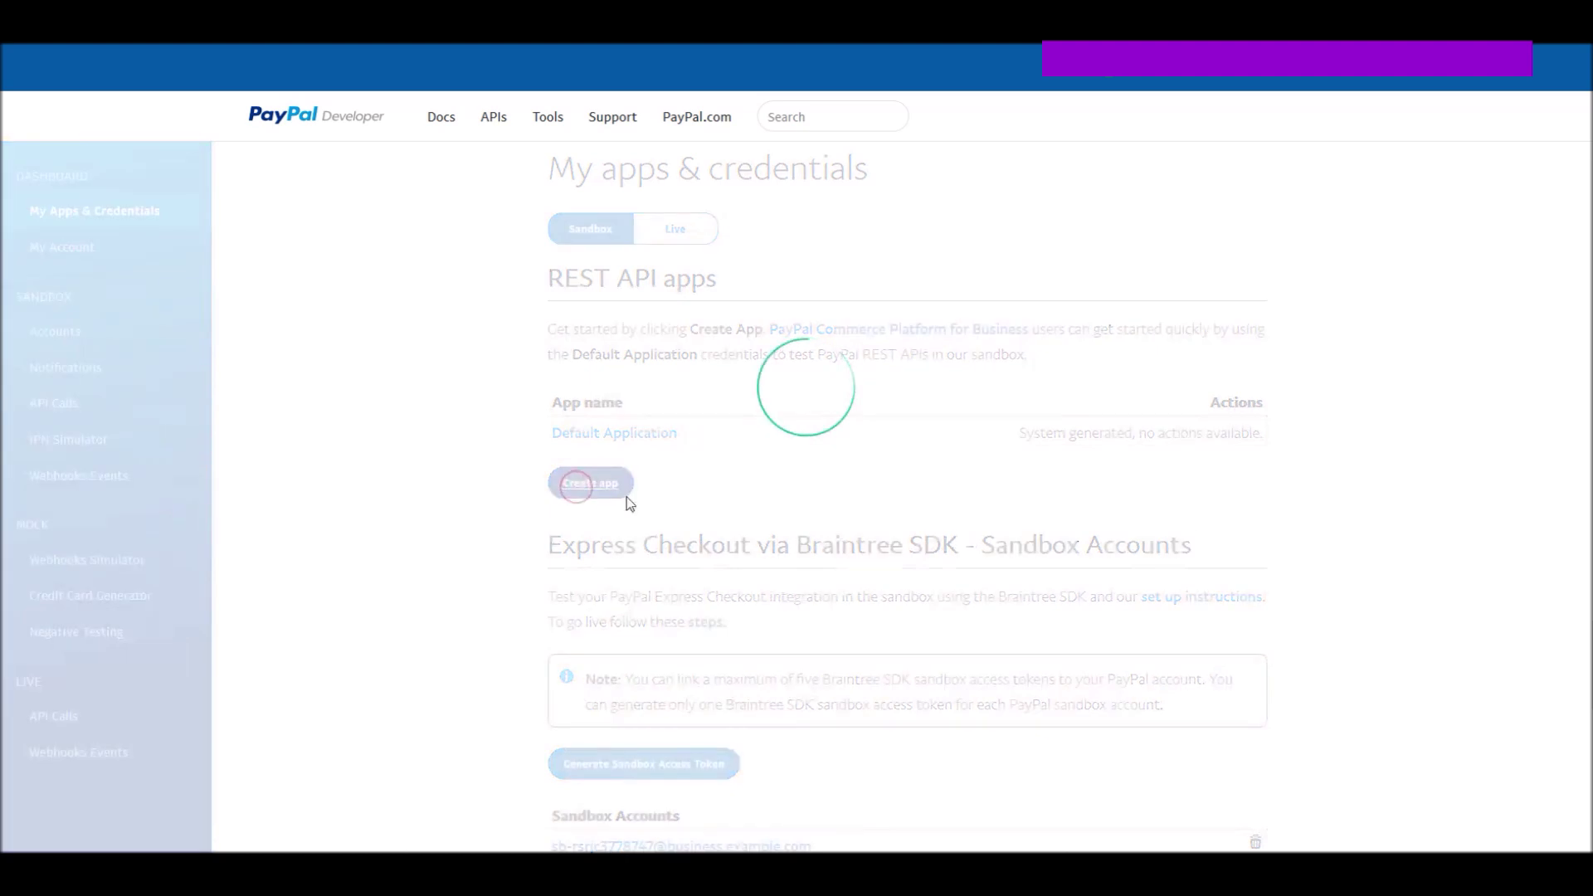
- Name the app 'nopCommerce Site', pick the sandbox business account, and create it
left_click(649, 378)
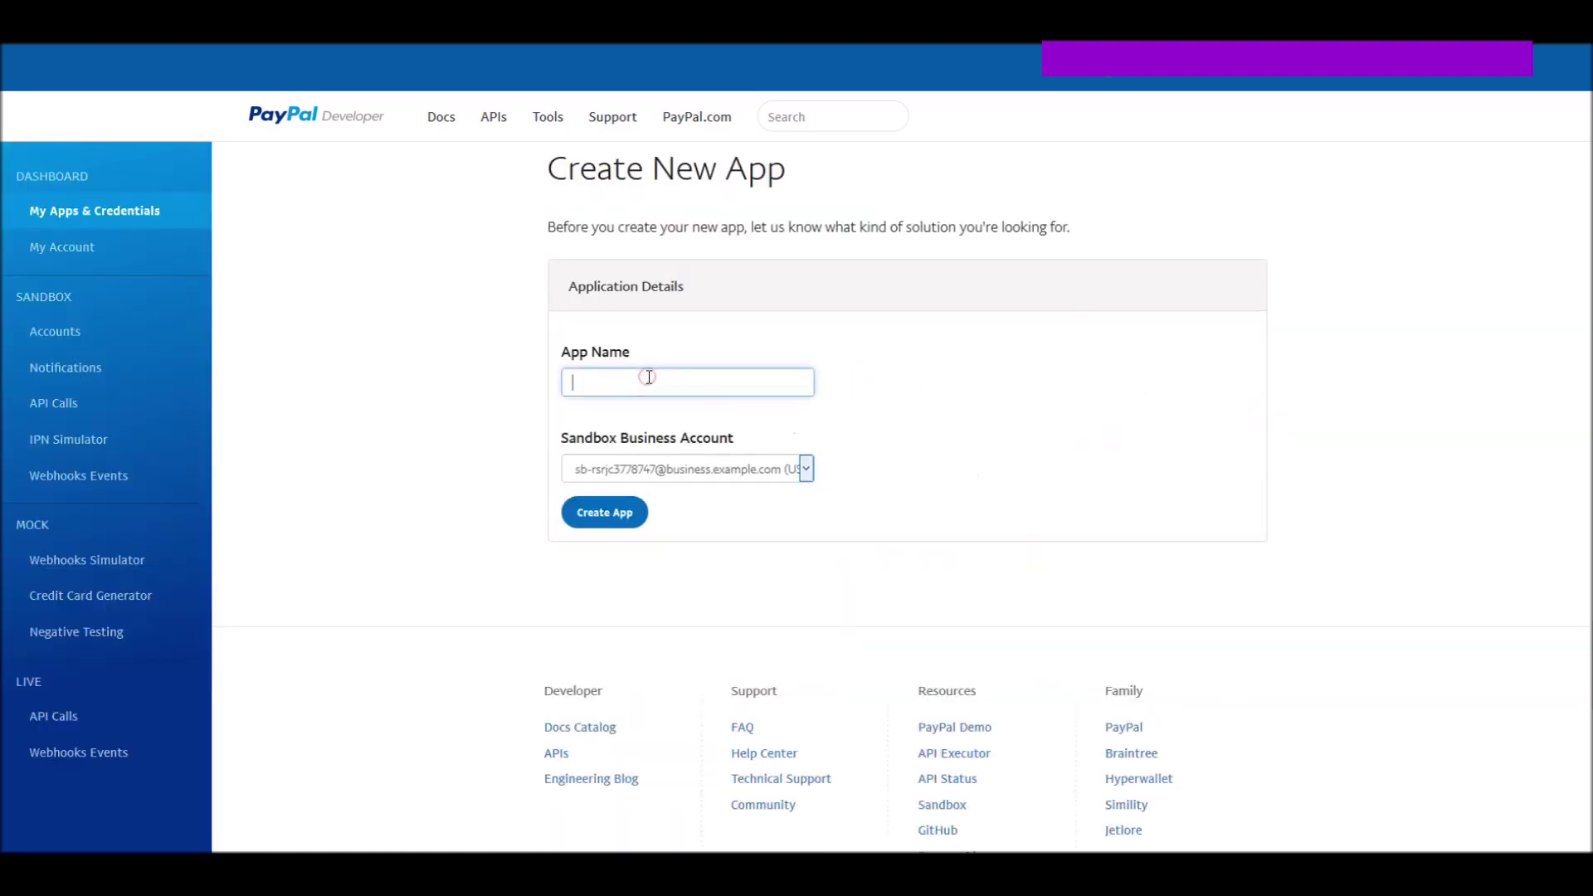
type("nopCommerce Site")
left_click(750, 470)
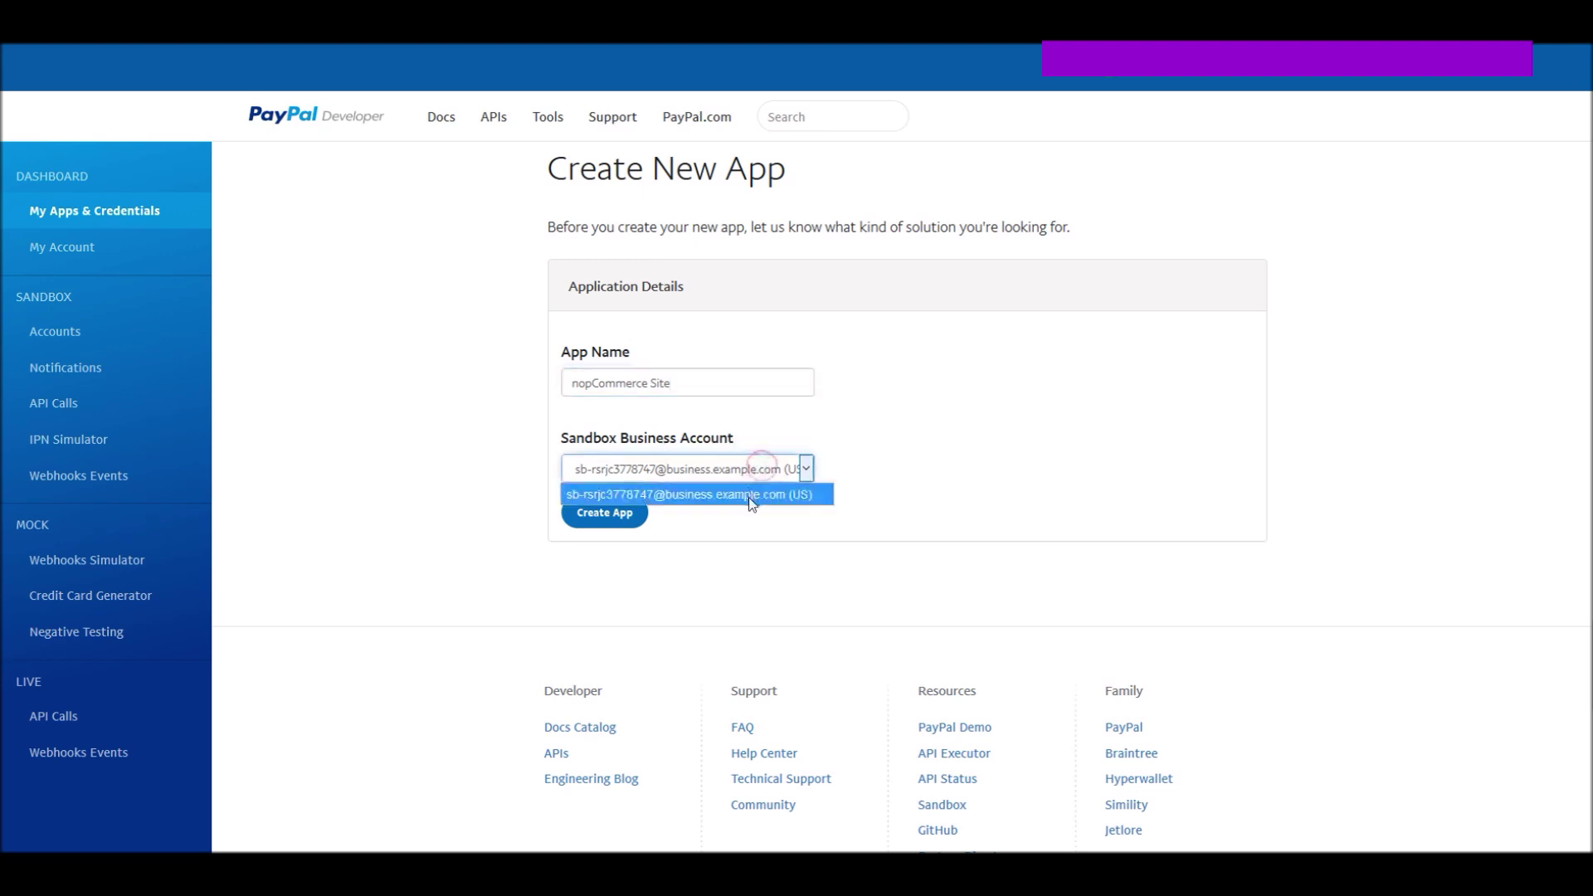
left_click(678, 494)
left_click(700, 378)
left_click(545, 381)
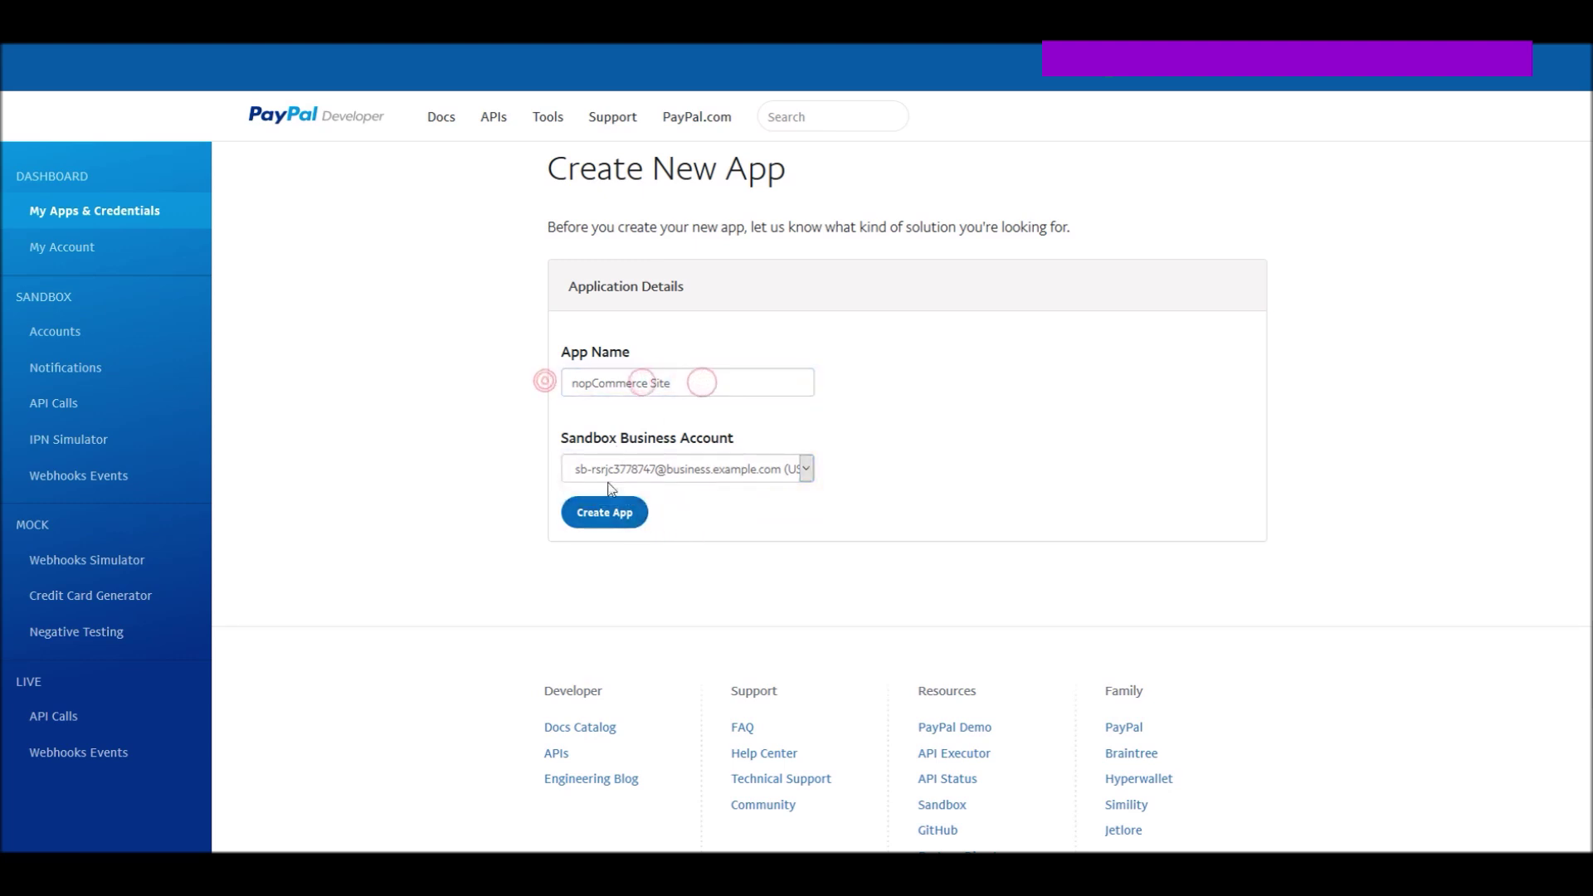
left_click(620, 528)
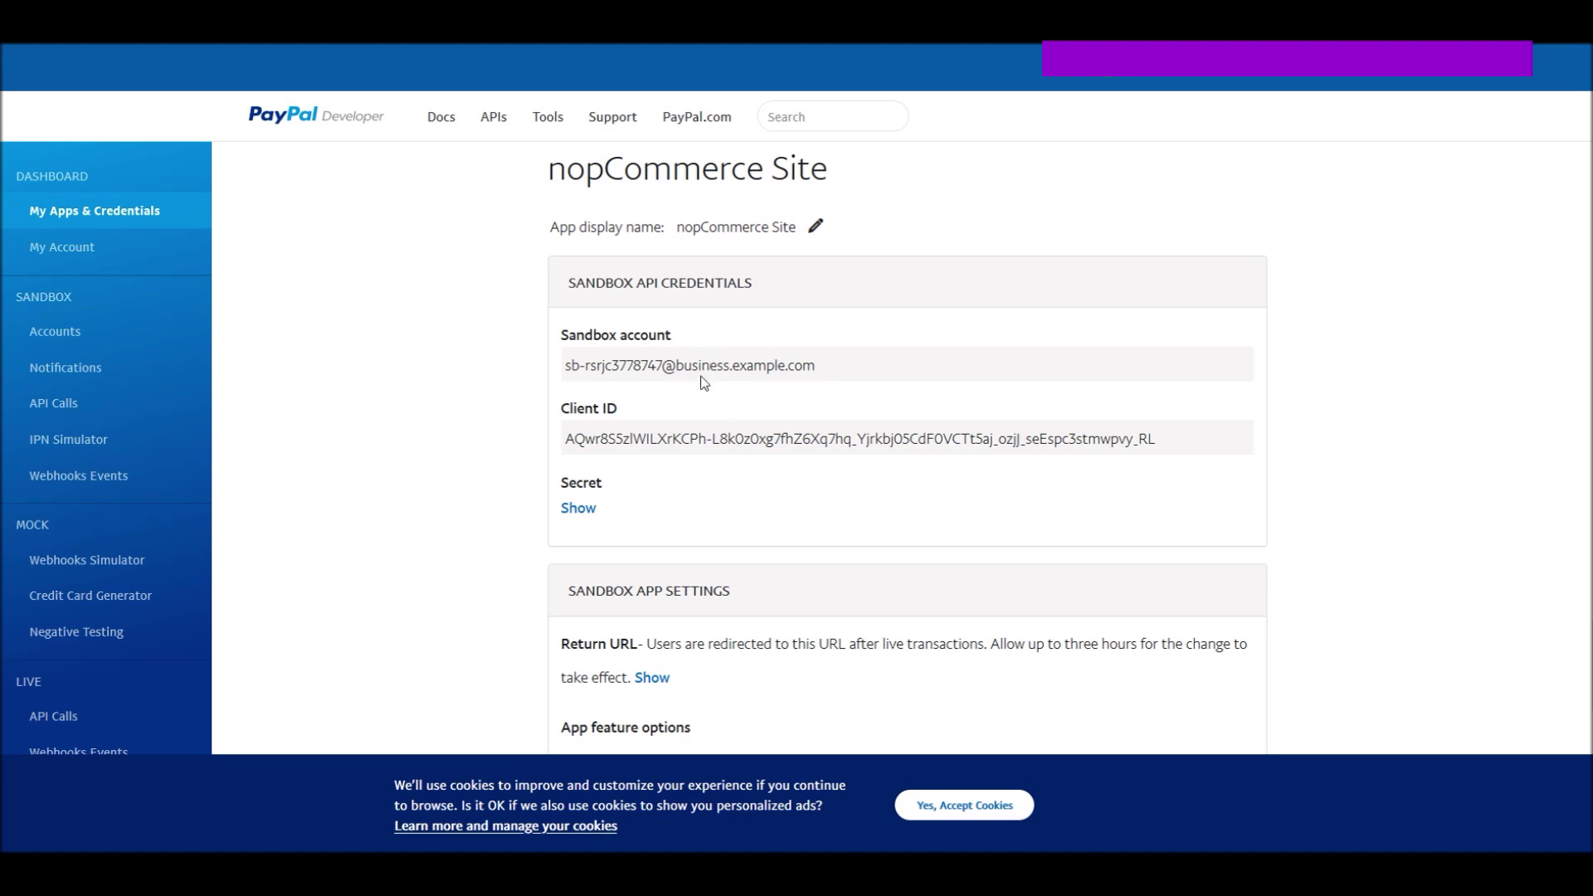
- Copy the sandbox Client ID into nopCommerce's Client ID field
triple_click(664, 433)
key("ctrl+c")
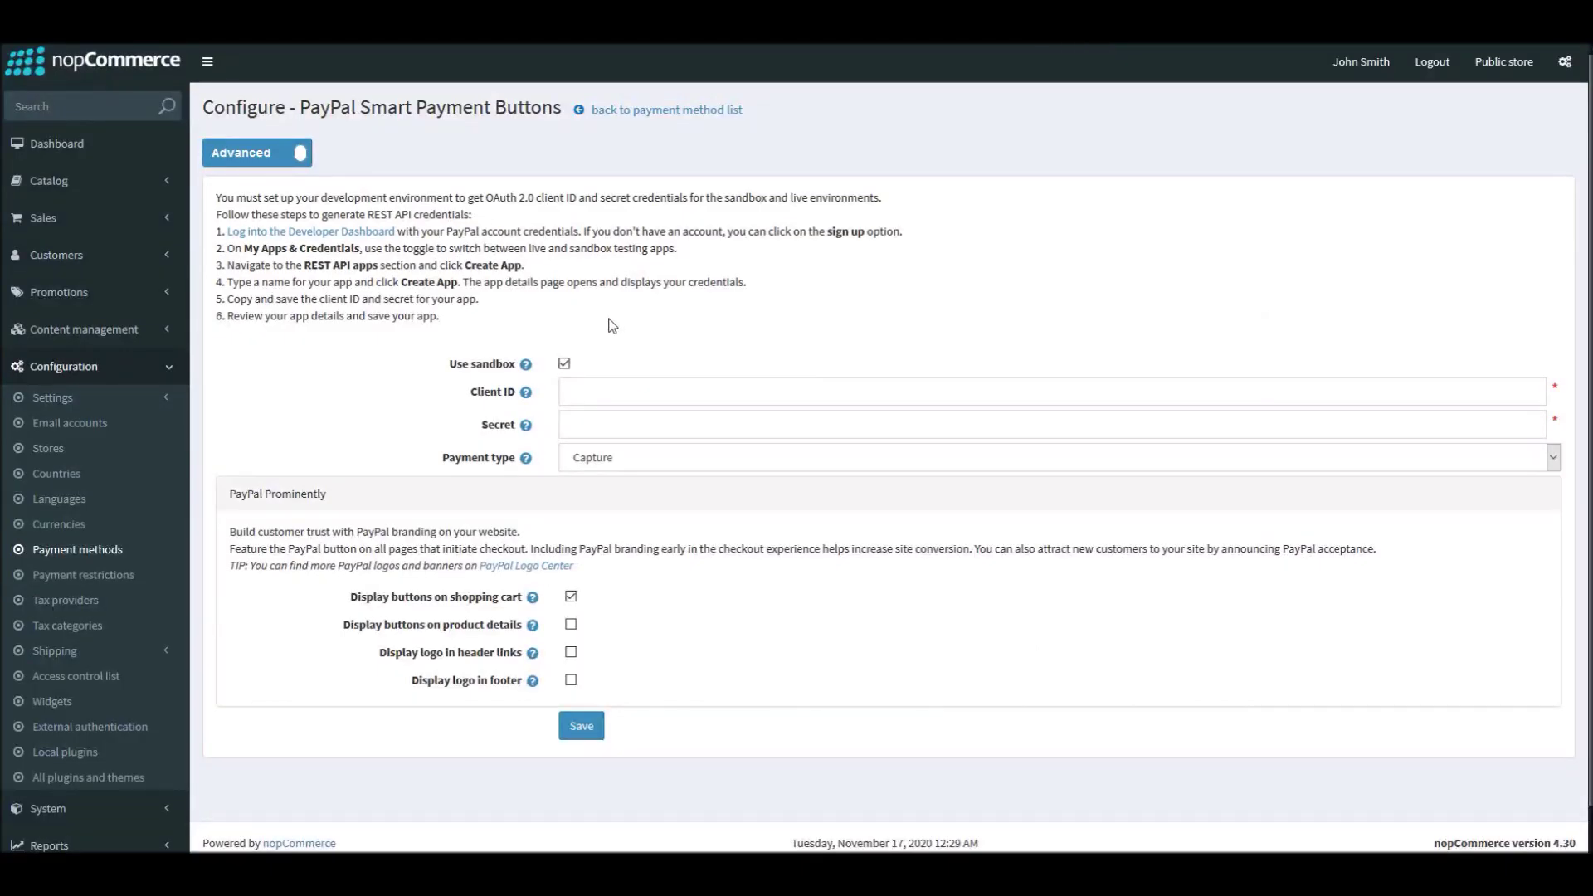
left_click(571, 391)
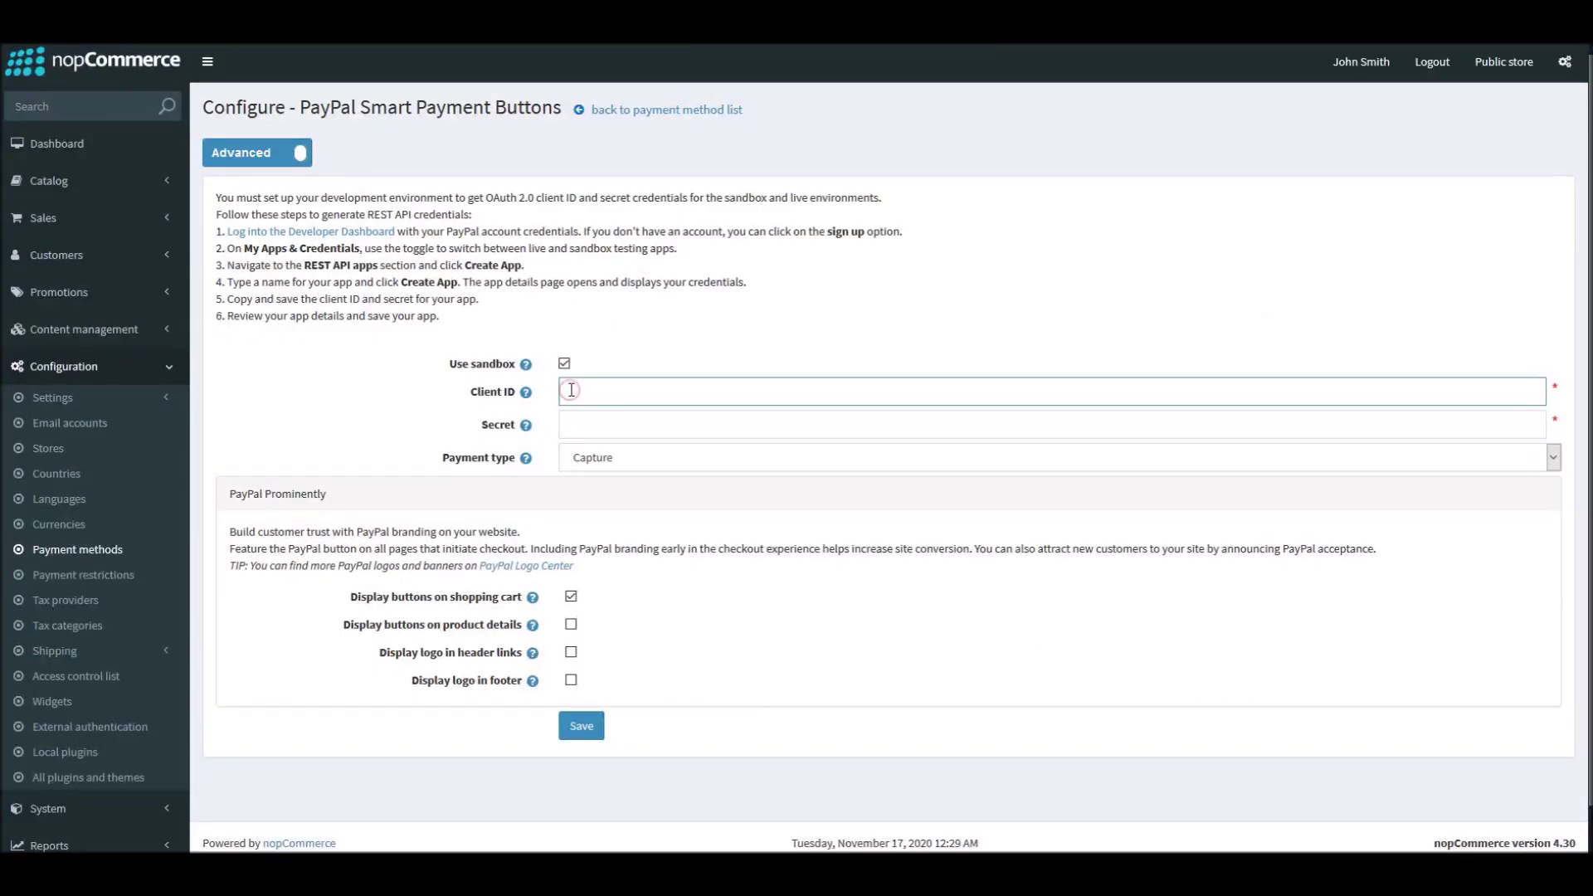
key("ctrl+v")
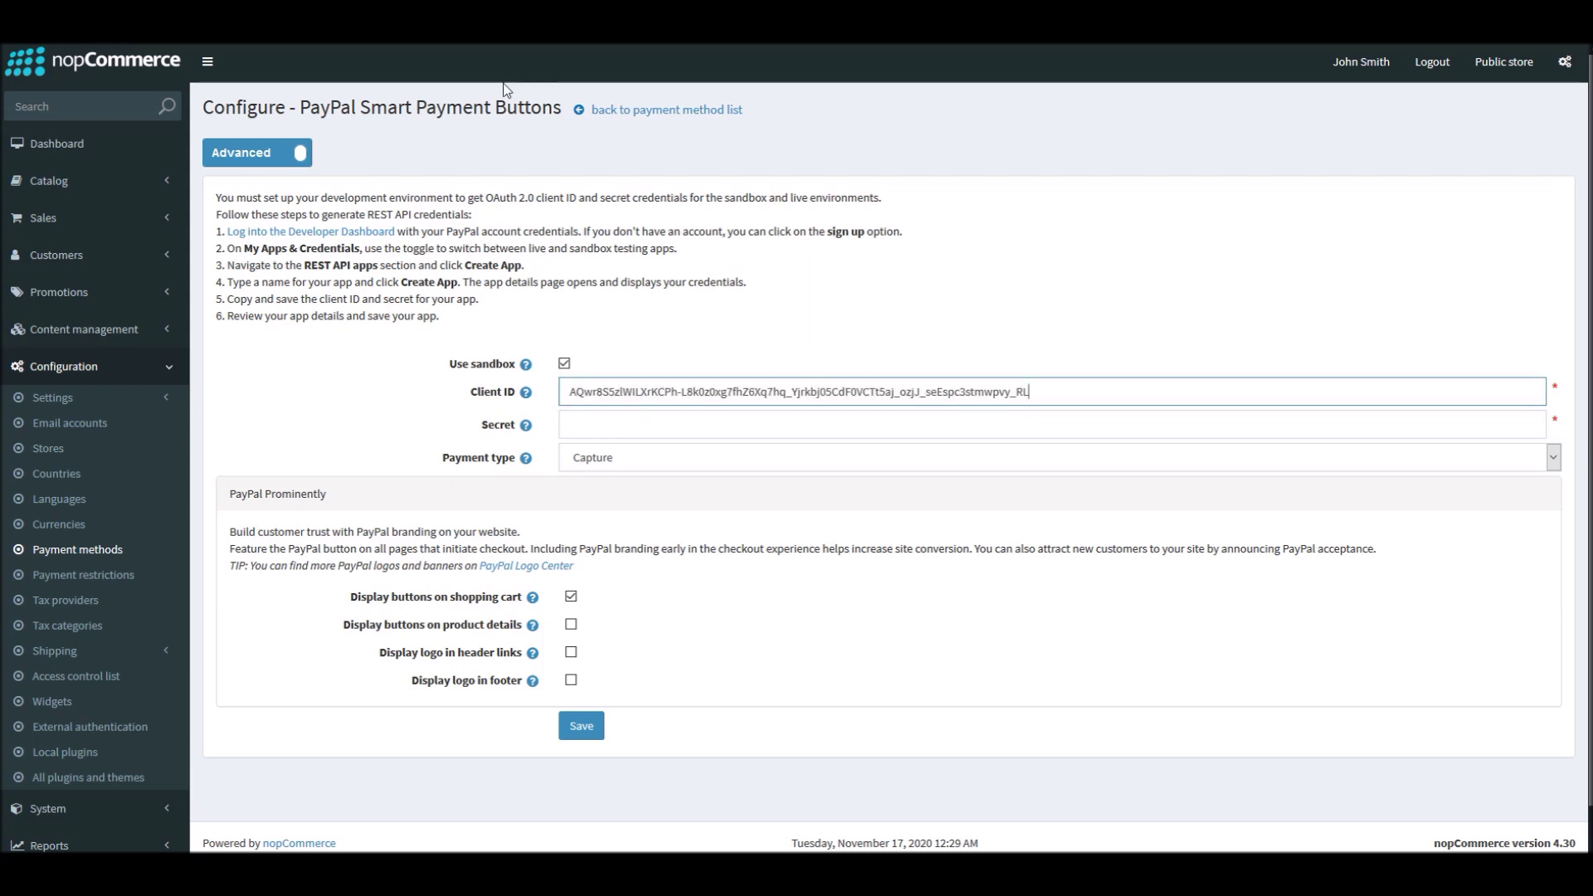
mouse_move(527, 428)
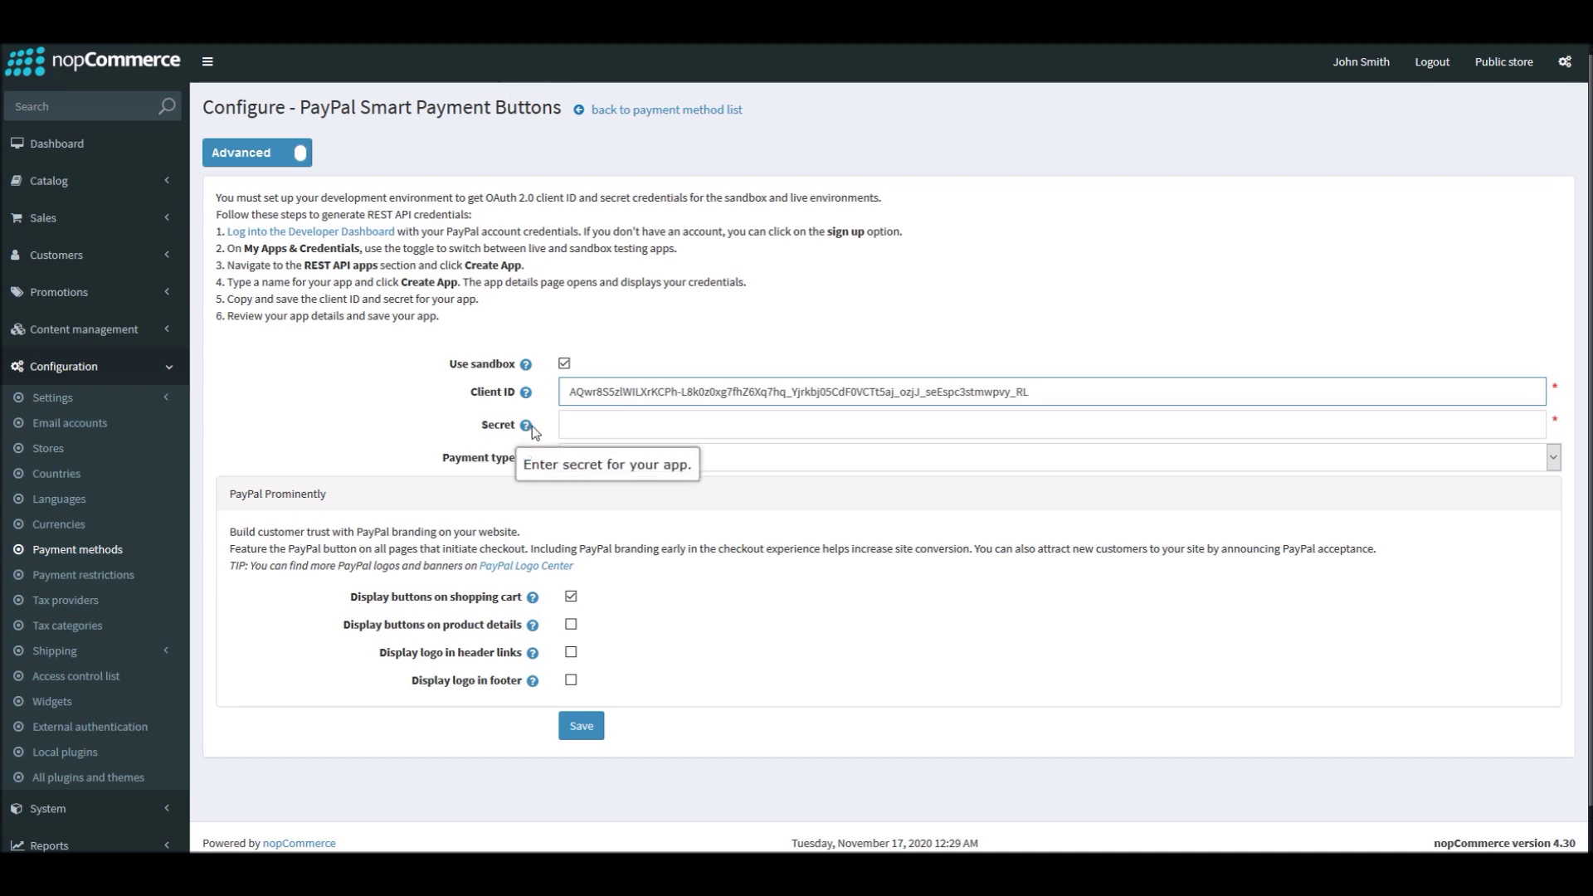
- Reveal the sandbox client secret and paste it into nopCommerce's Secret field
left_click(580, 46)
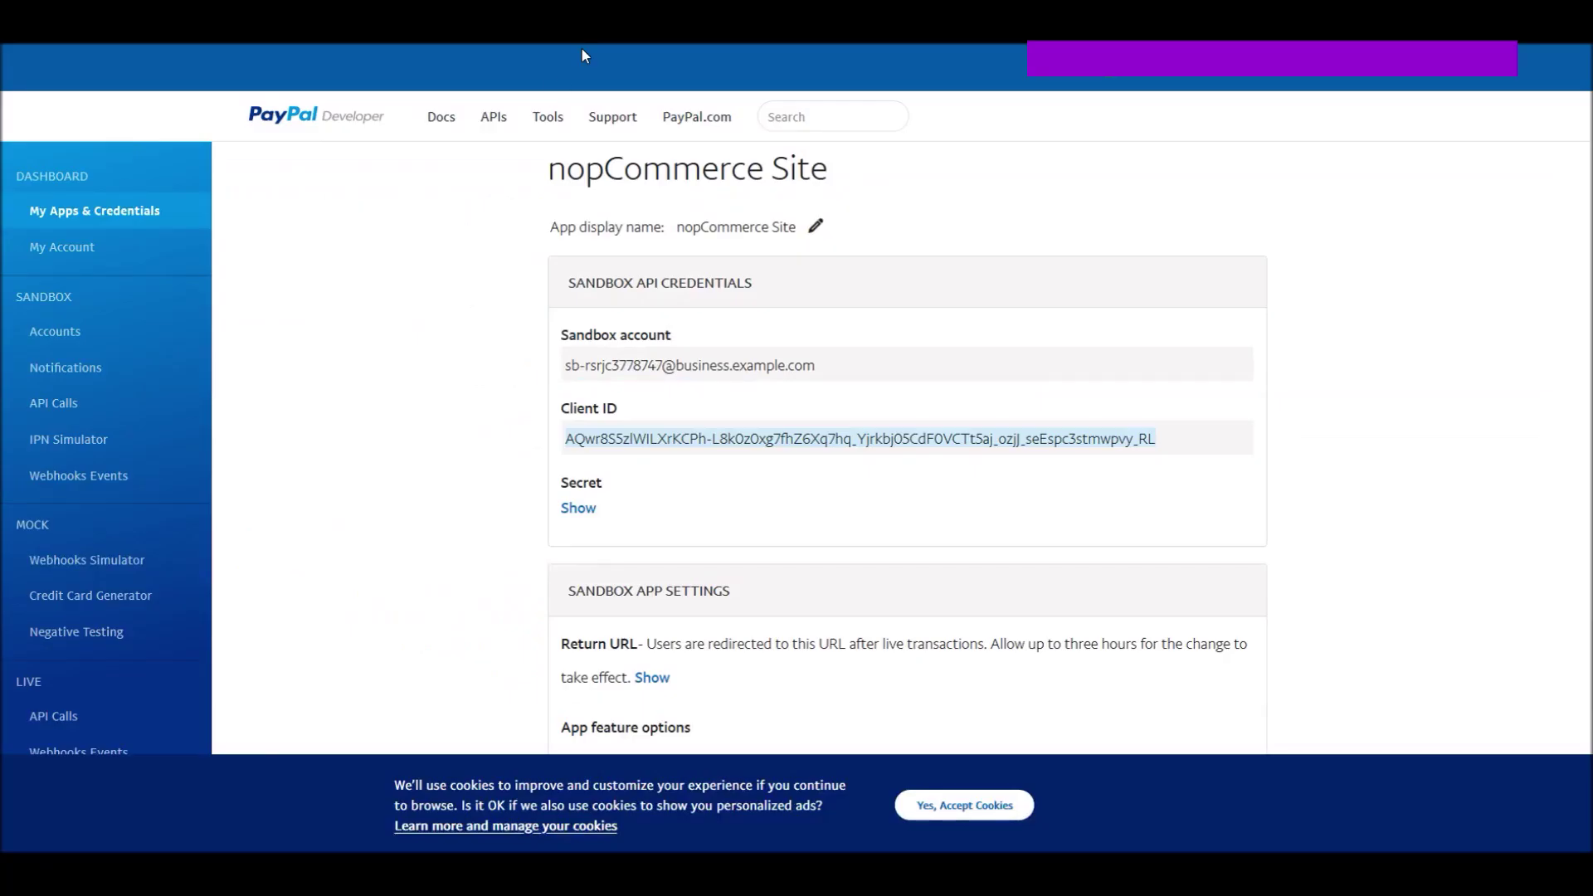
left_click(578, 508)
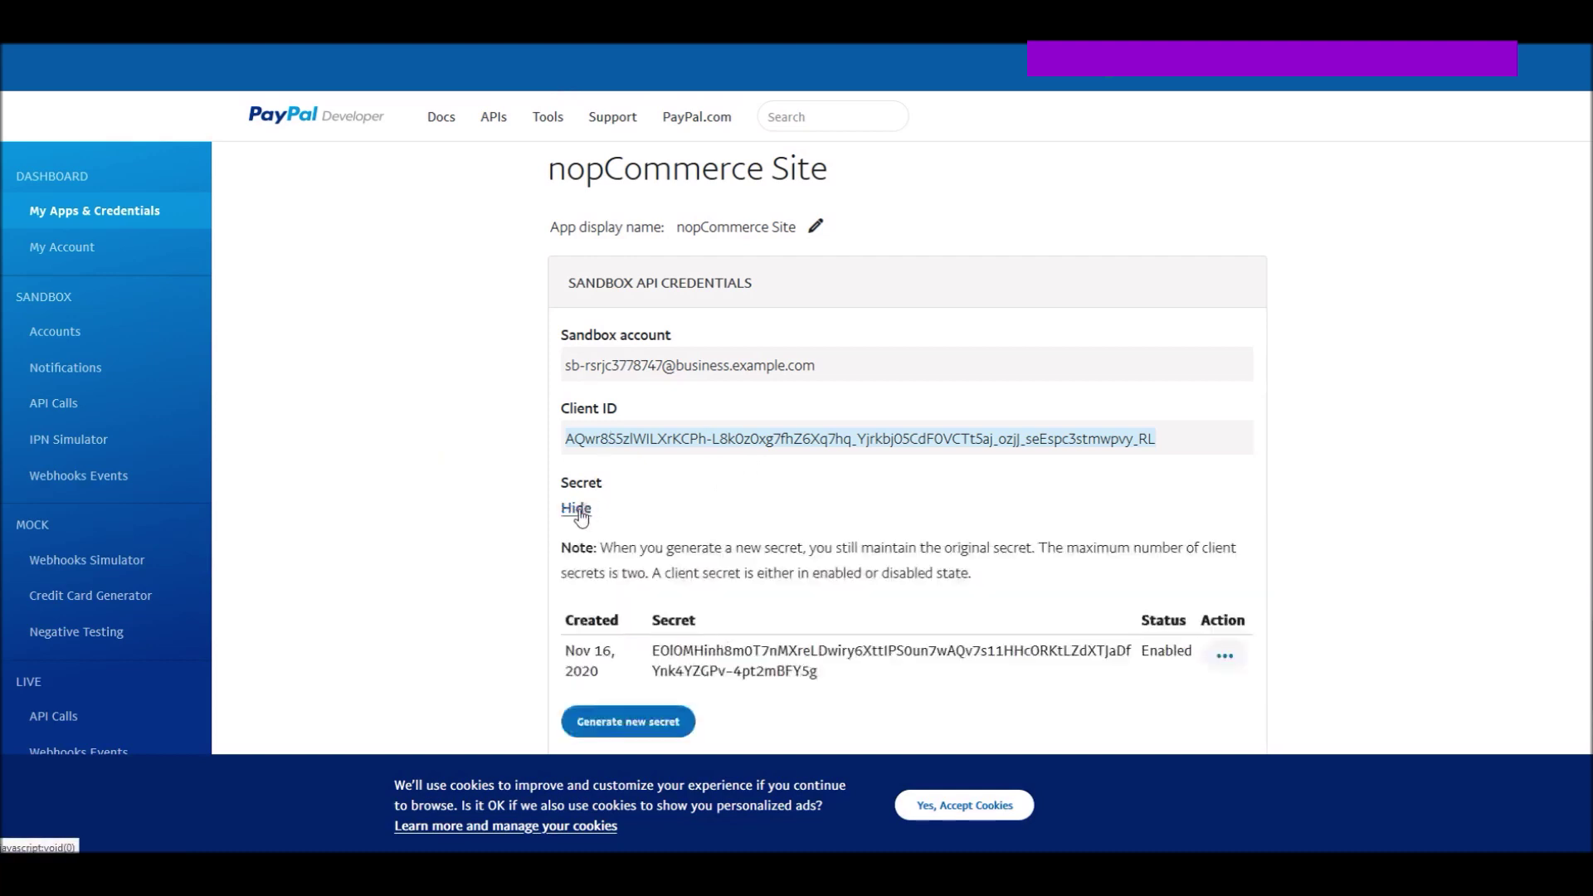
left_click(745, 649)
triple_click(745, 649)
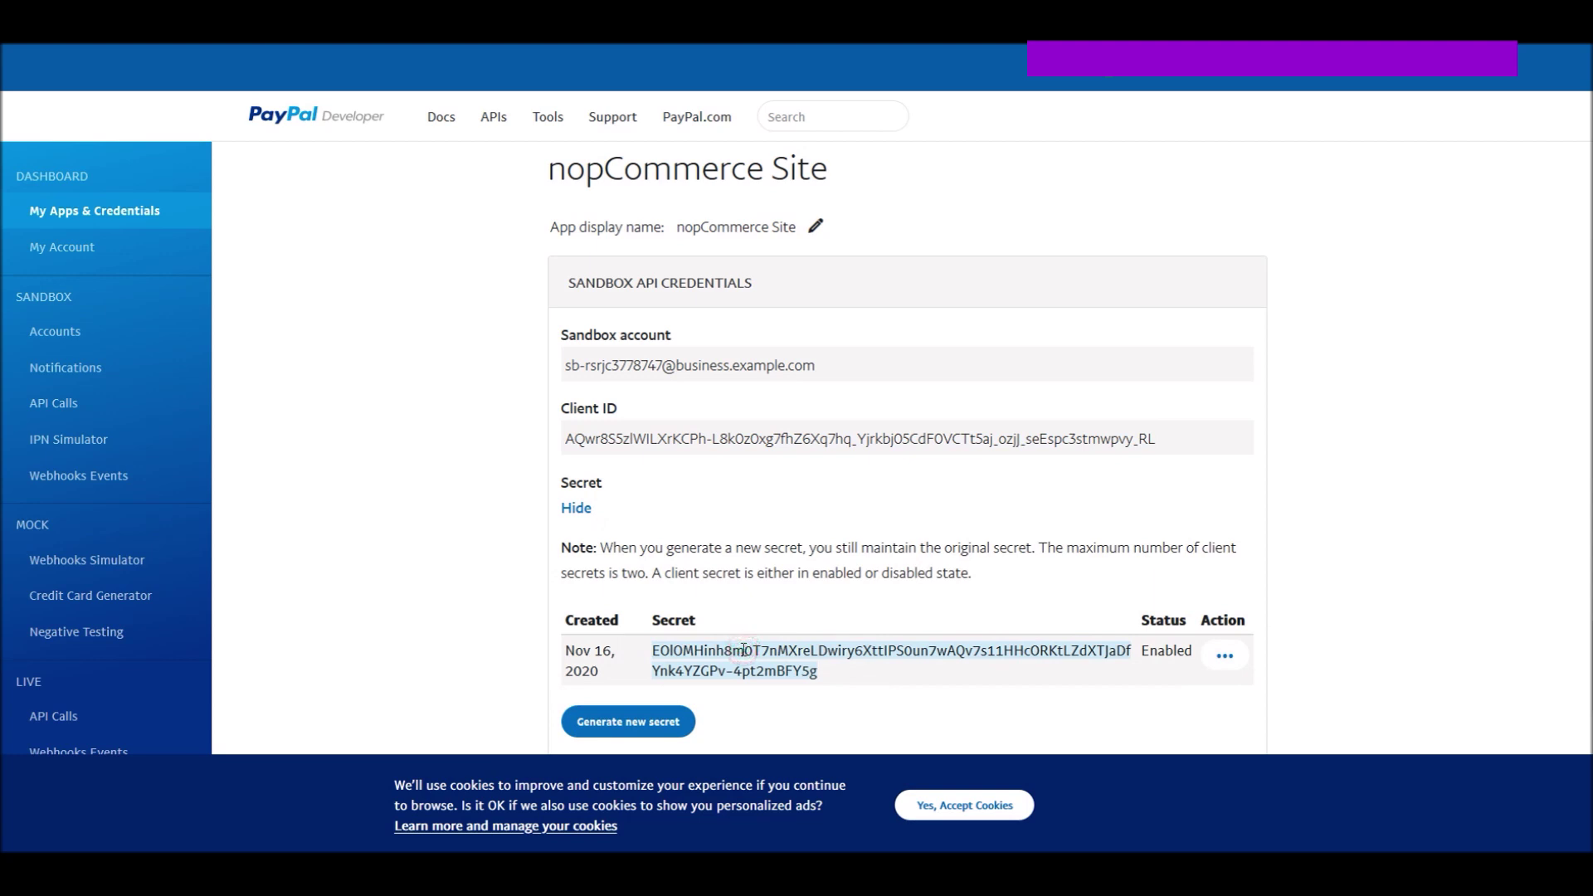
key("alt+Tab")
left_click(603, 421)
key("ctrl+v")
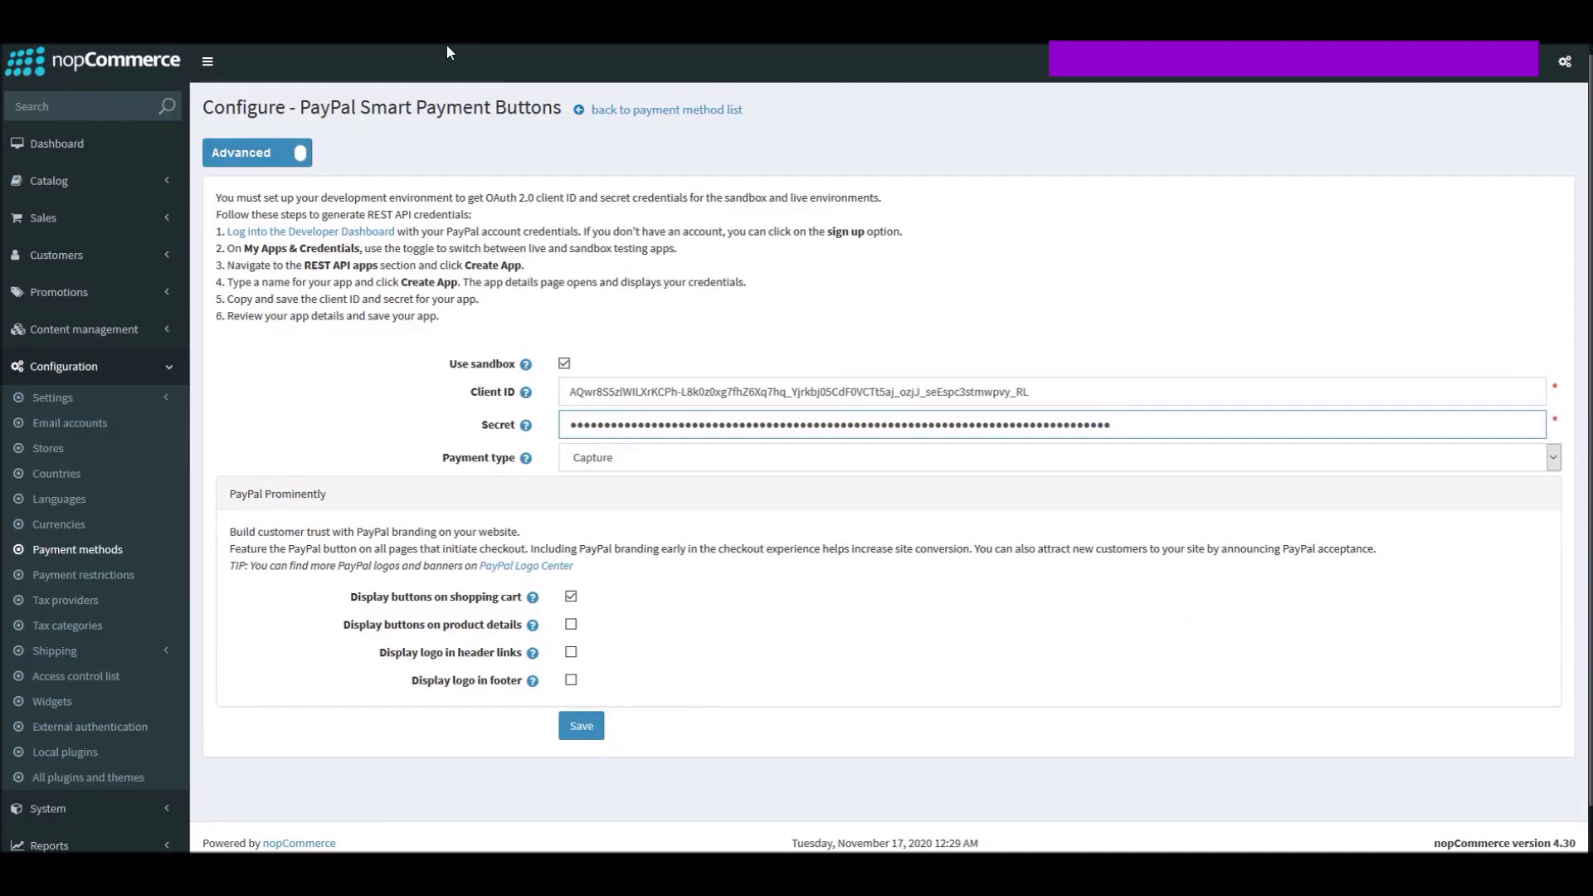
key("alt+Tab")
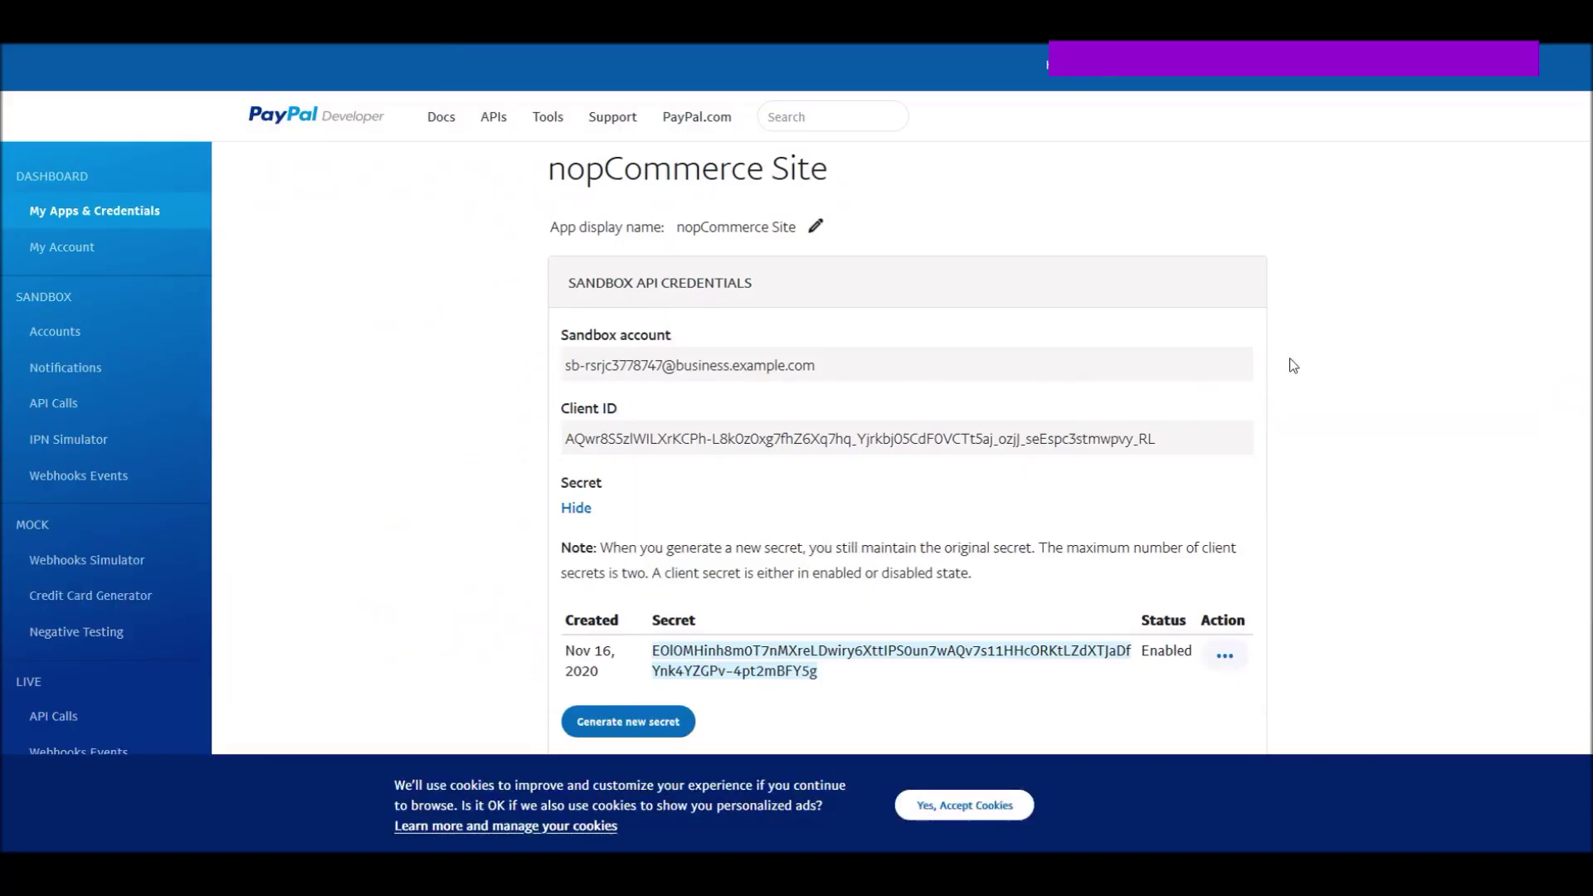
scroll(740, 624, "down", 3)
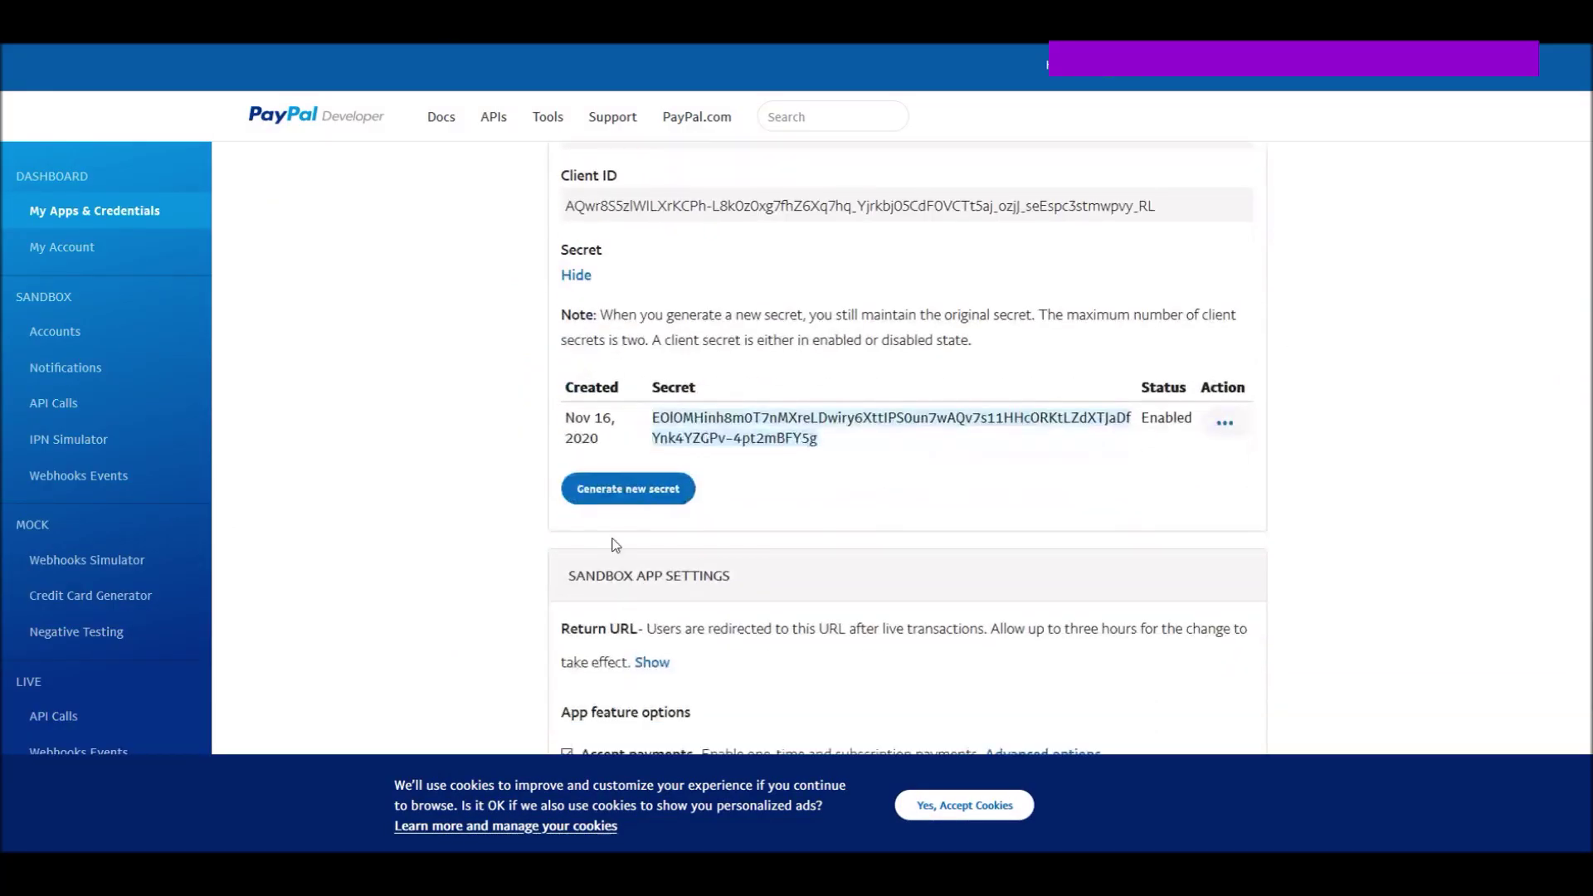
left_click(1217, 426)
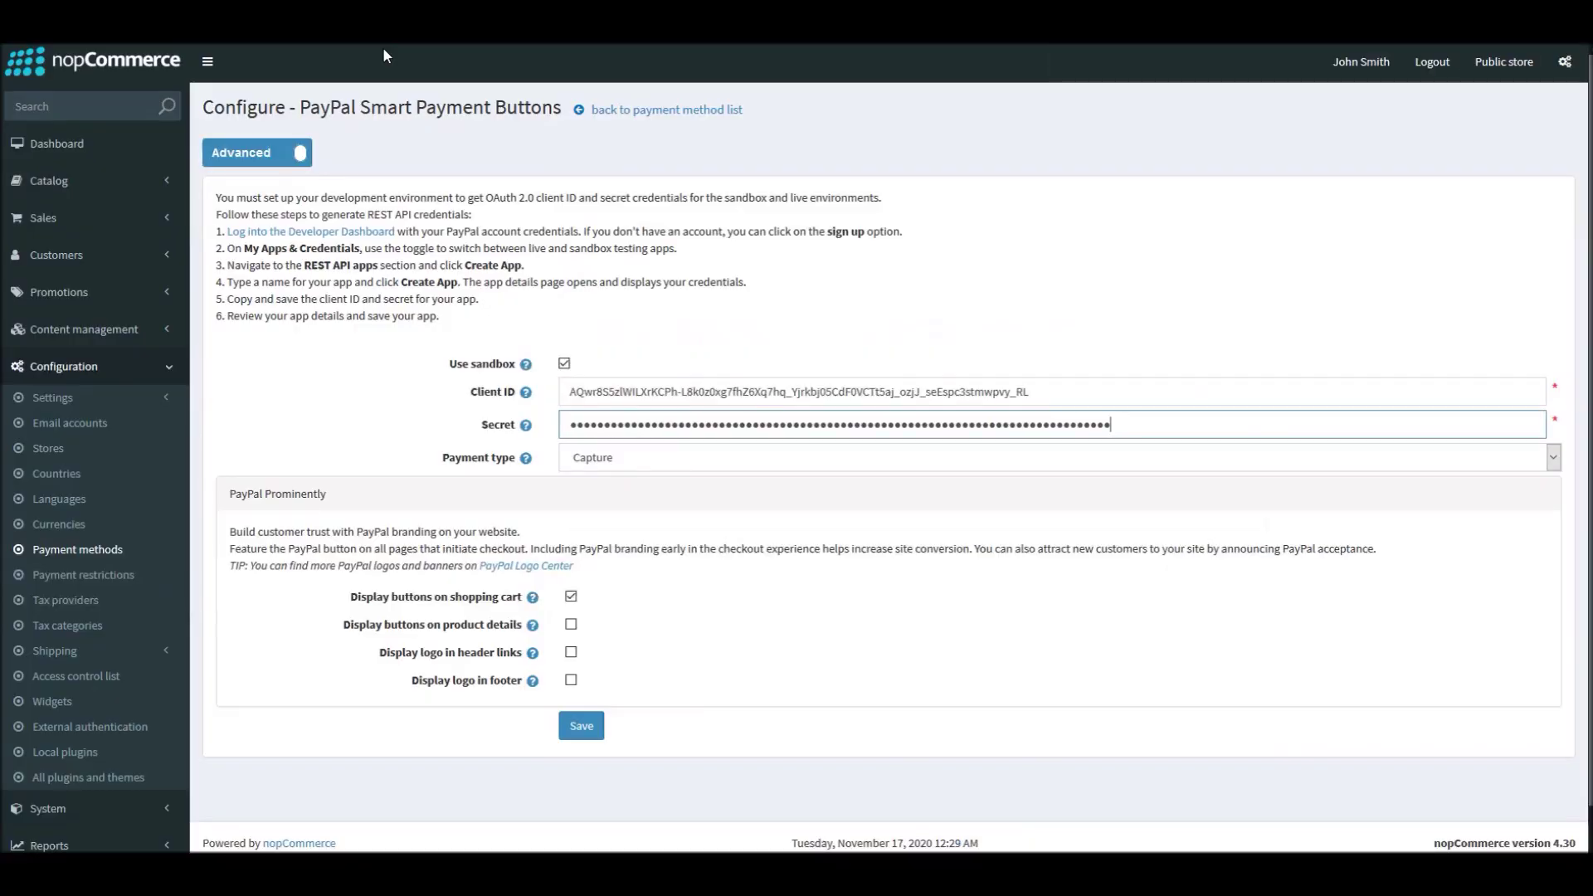
- Keep Capture as the PayPal payment type
left_click(724, 463)
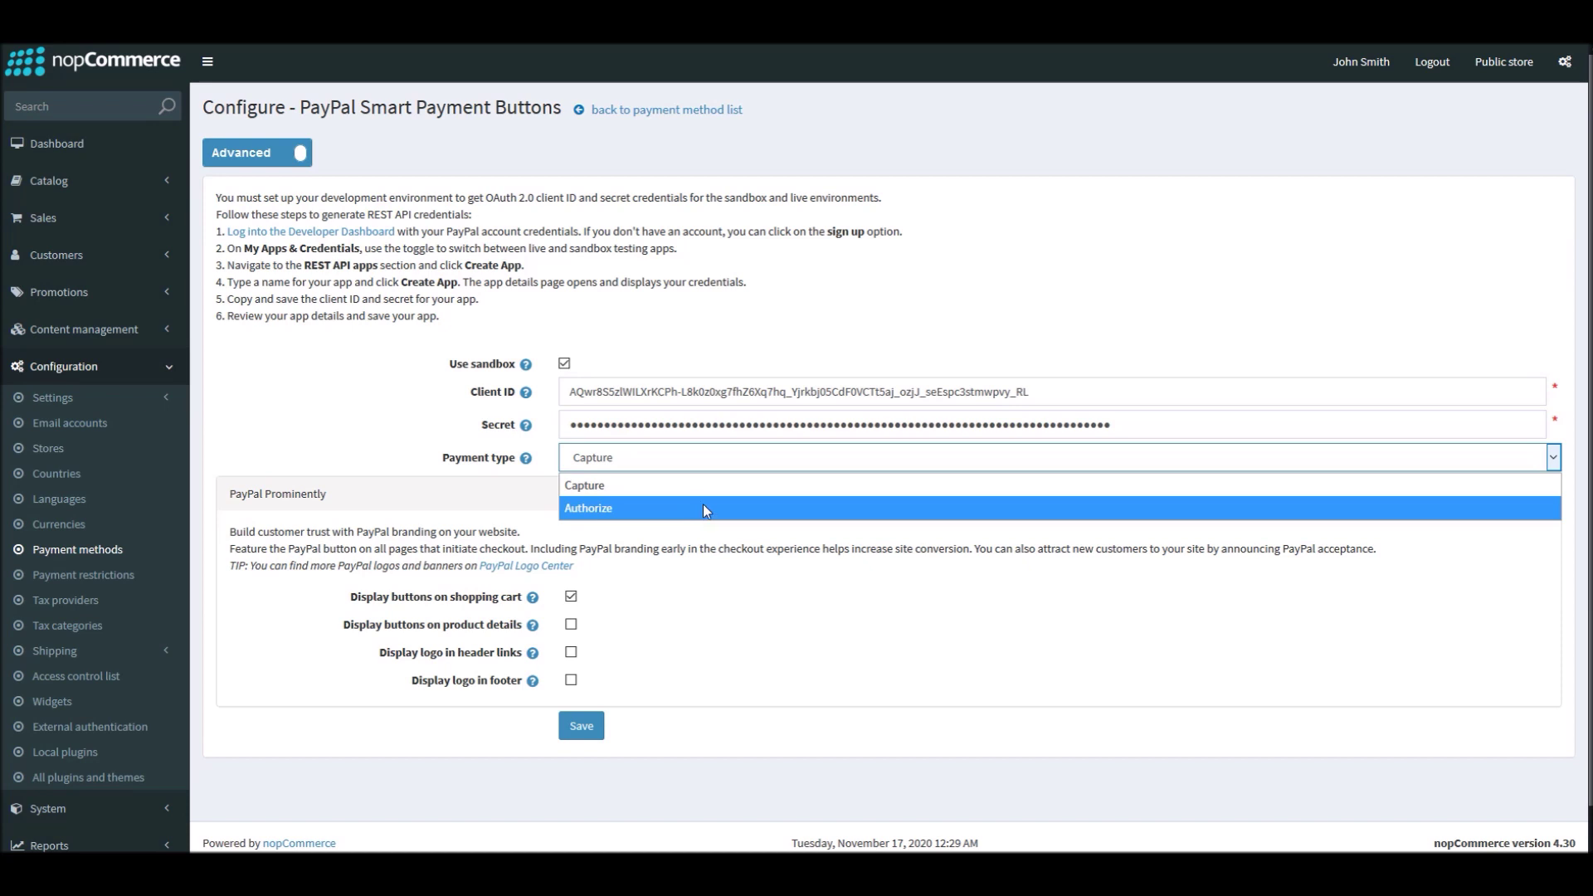
left_click(682, 488)
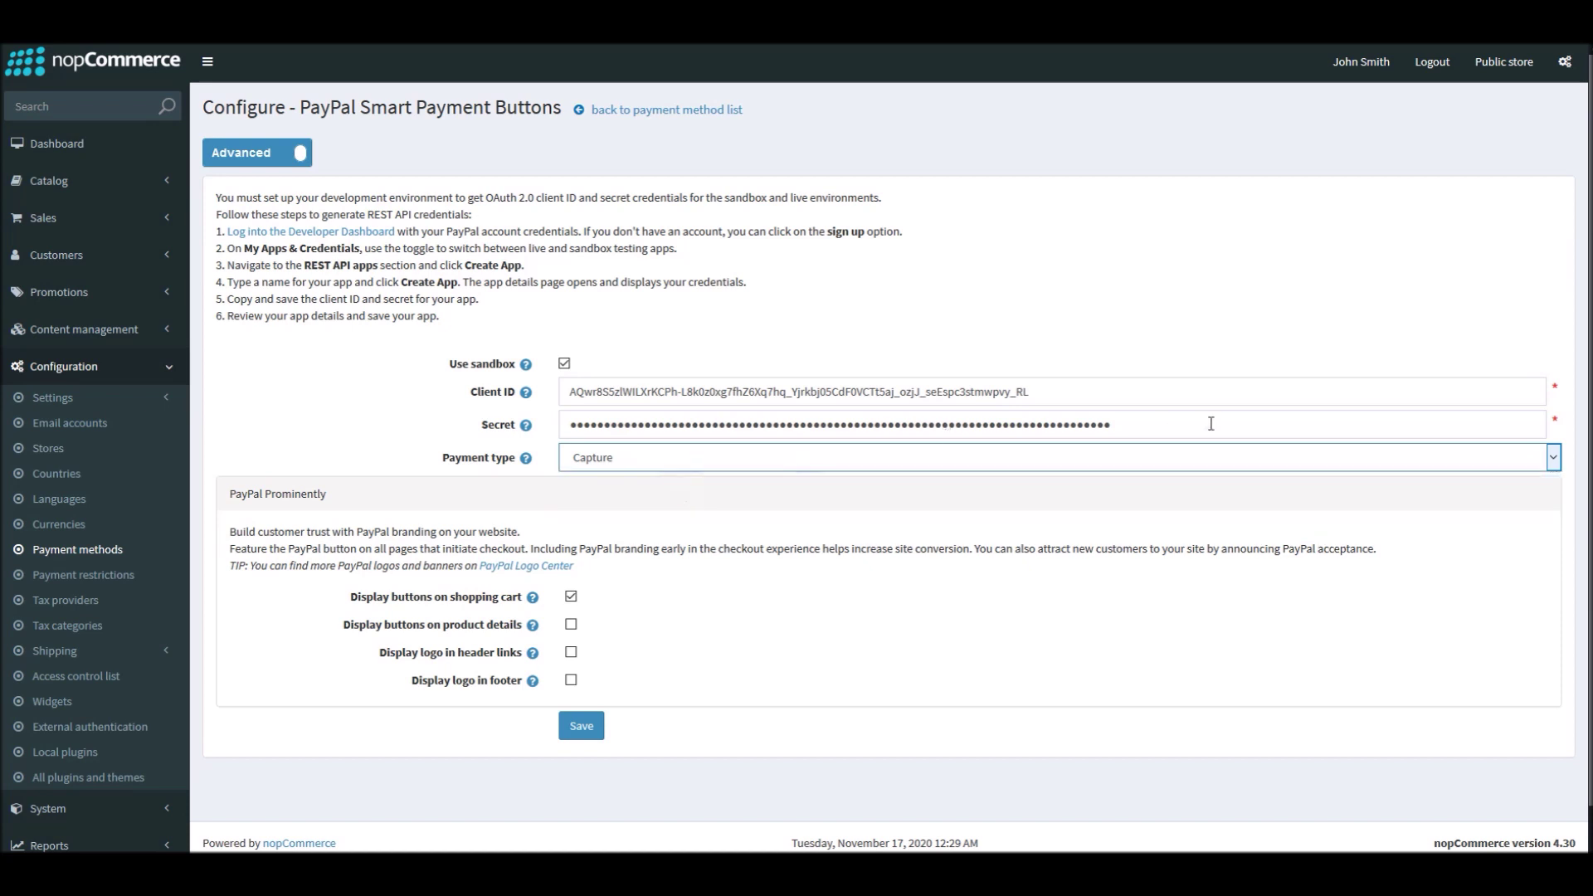
left_click(1189, 335)
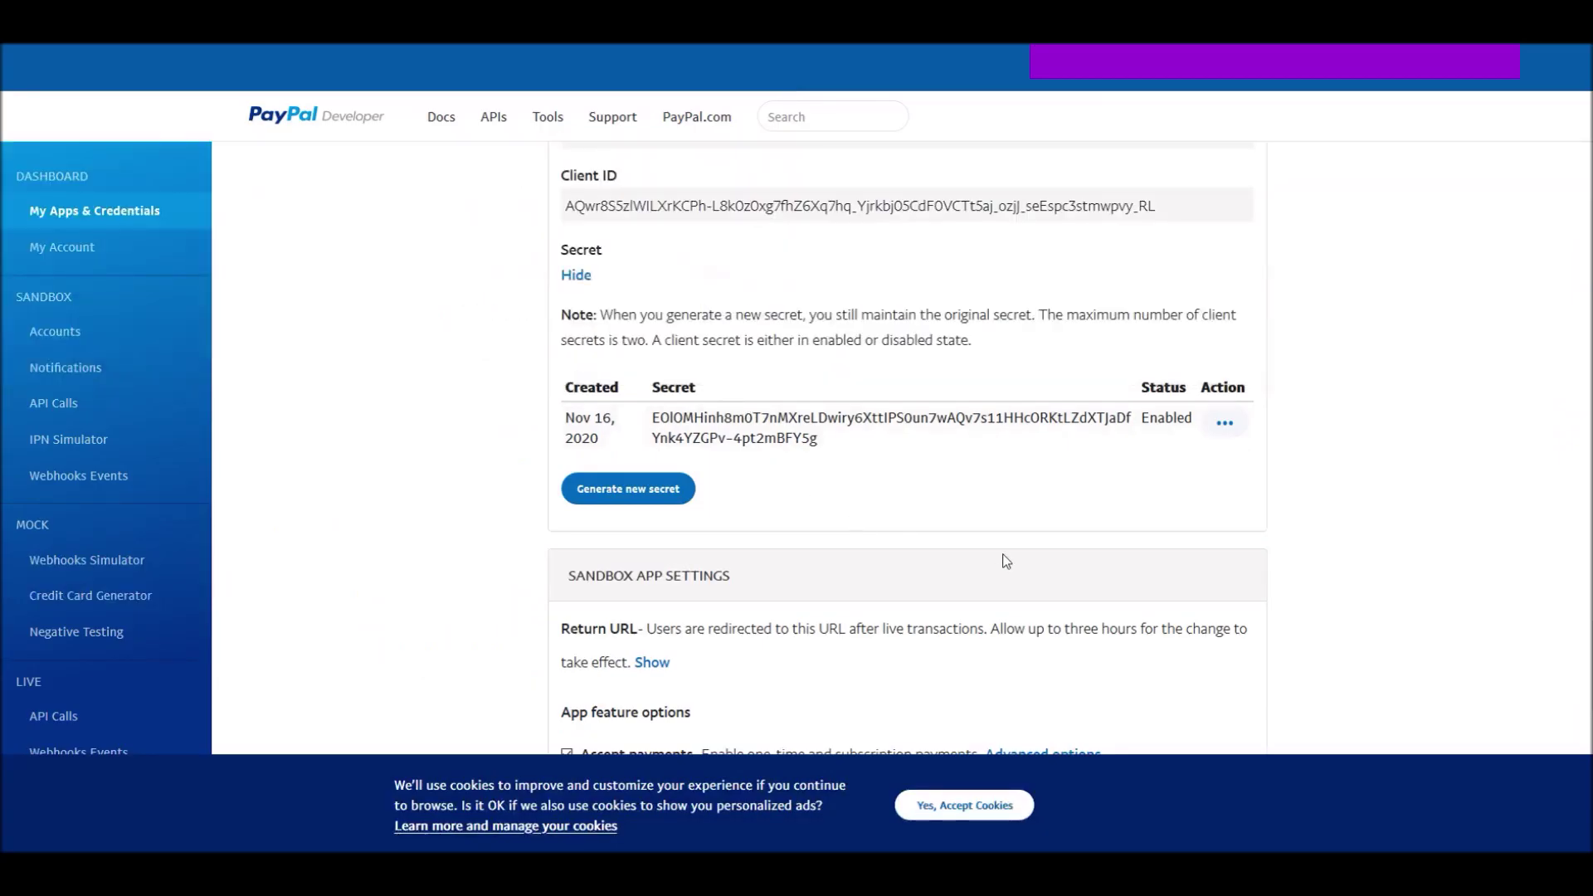
scroll(1007, 558, "down", 5)
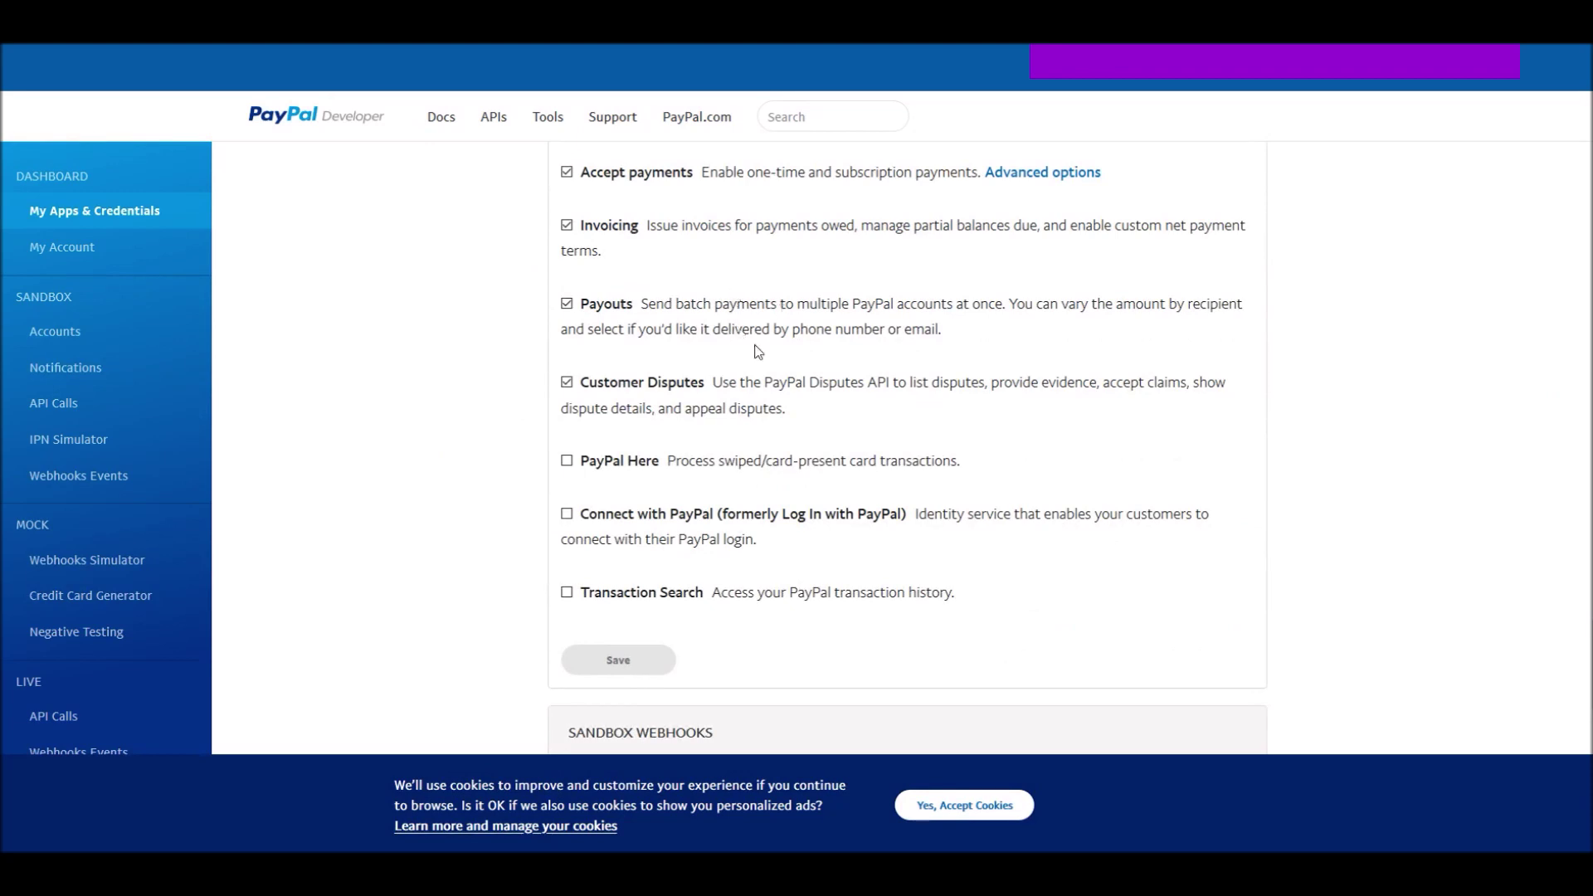
- Scroll through the nopCommerce Site app's feature options on PayPal Developer
scroll(757, 352, "up", 5)
scroll(713, 564, "down", 3)
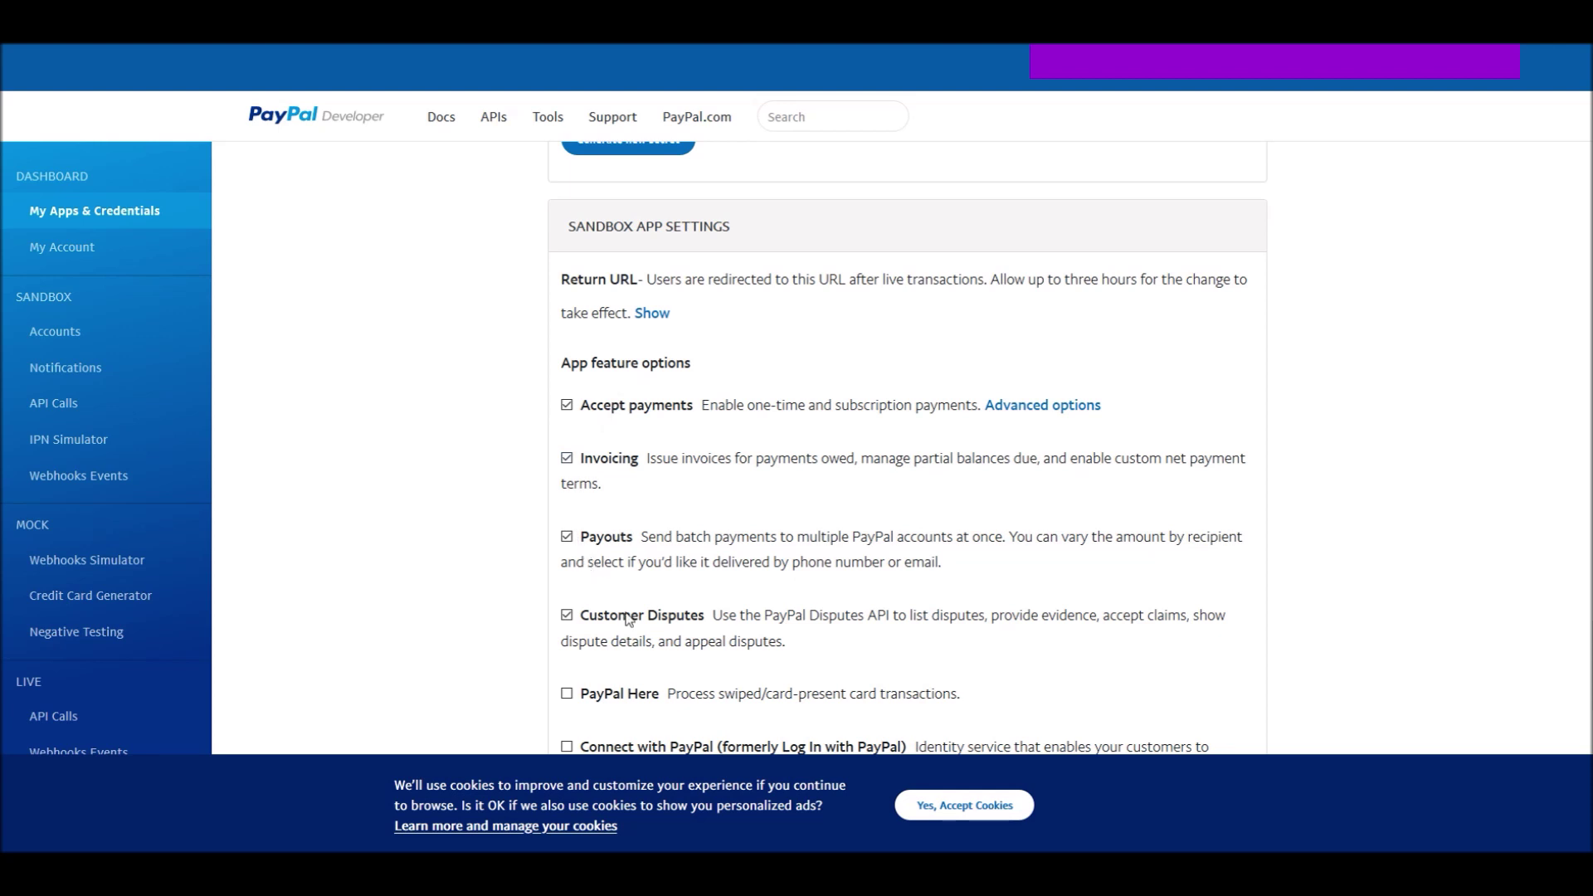
scroll(630, 564, "down", 4)
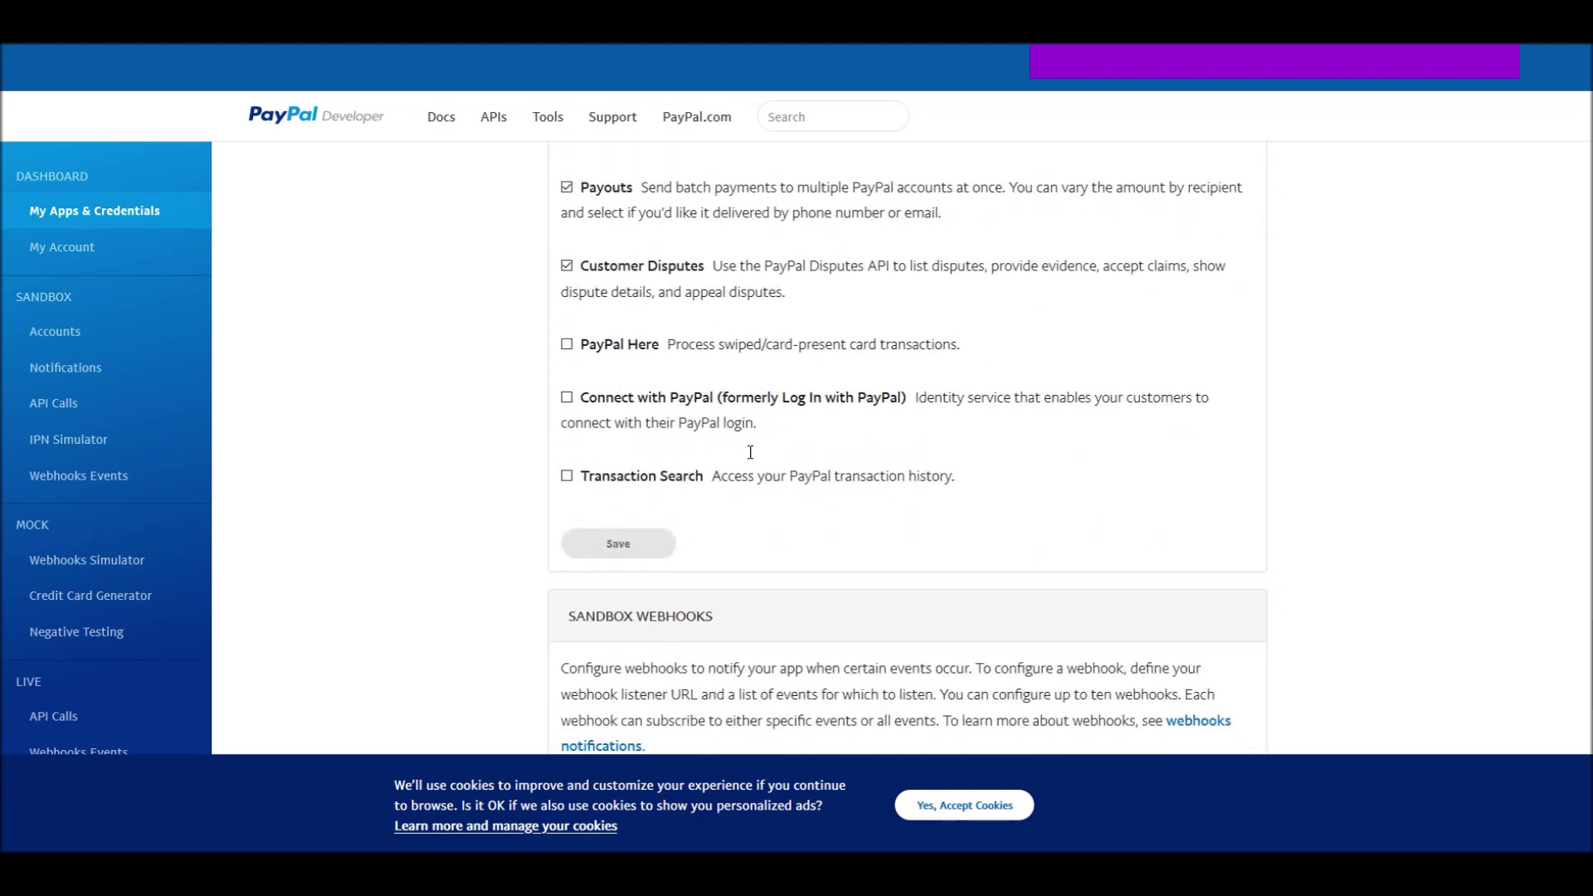
scroll(750, 452, "up", 7)
scroll(772, 512, "down", 4)
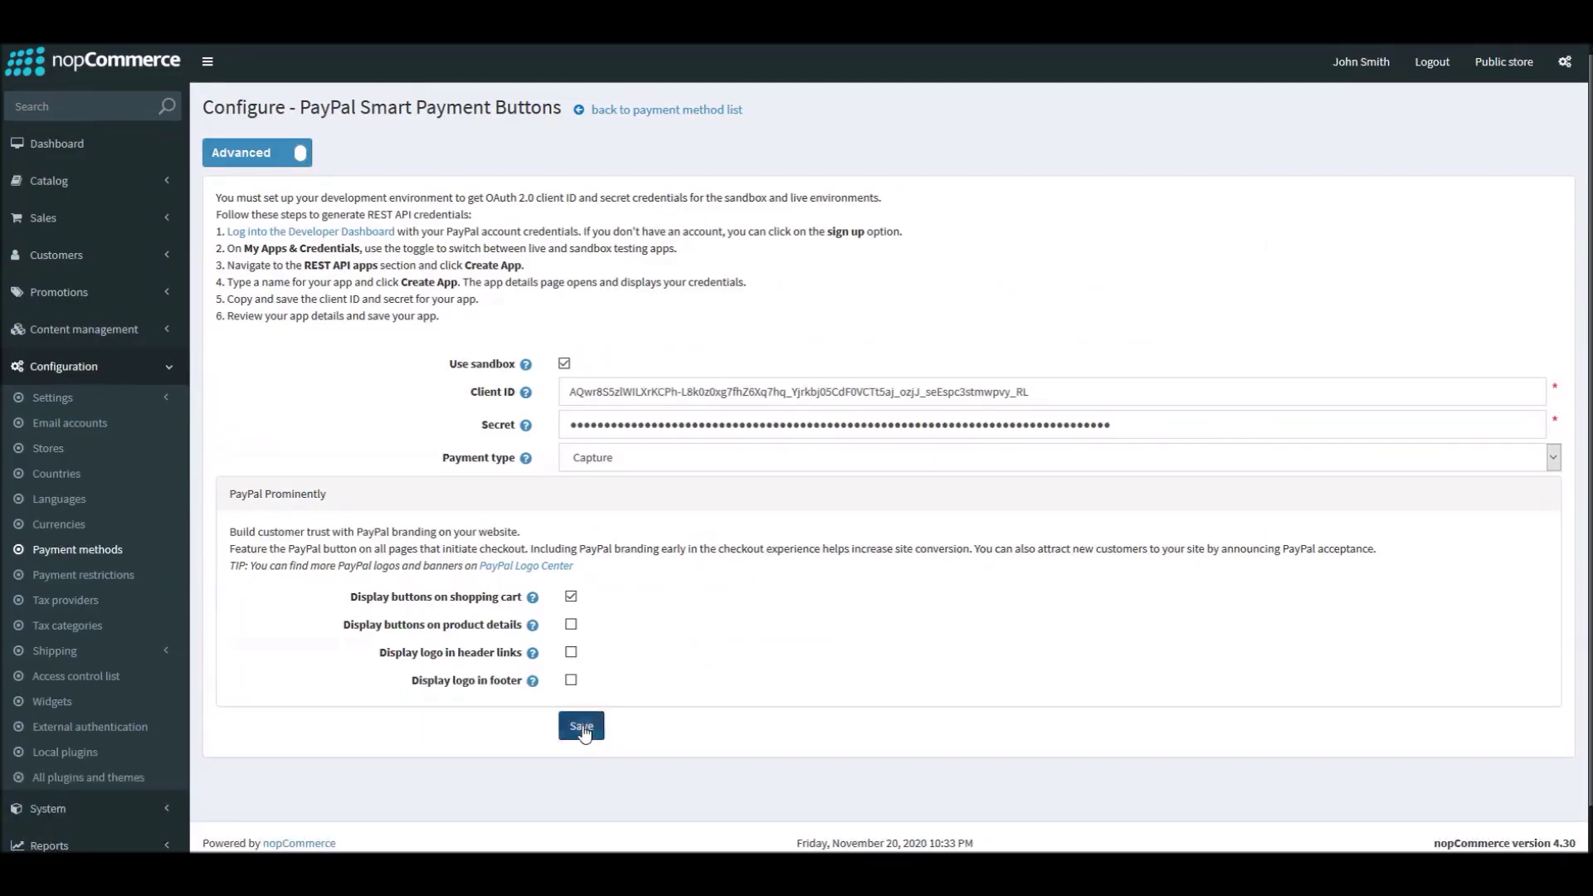
- Save the PayPal Smart Payment Buttons settings, check the success banners, and enable header-link logo display
left_click(581, 727)
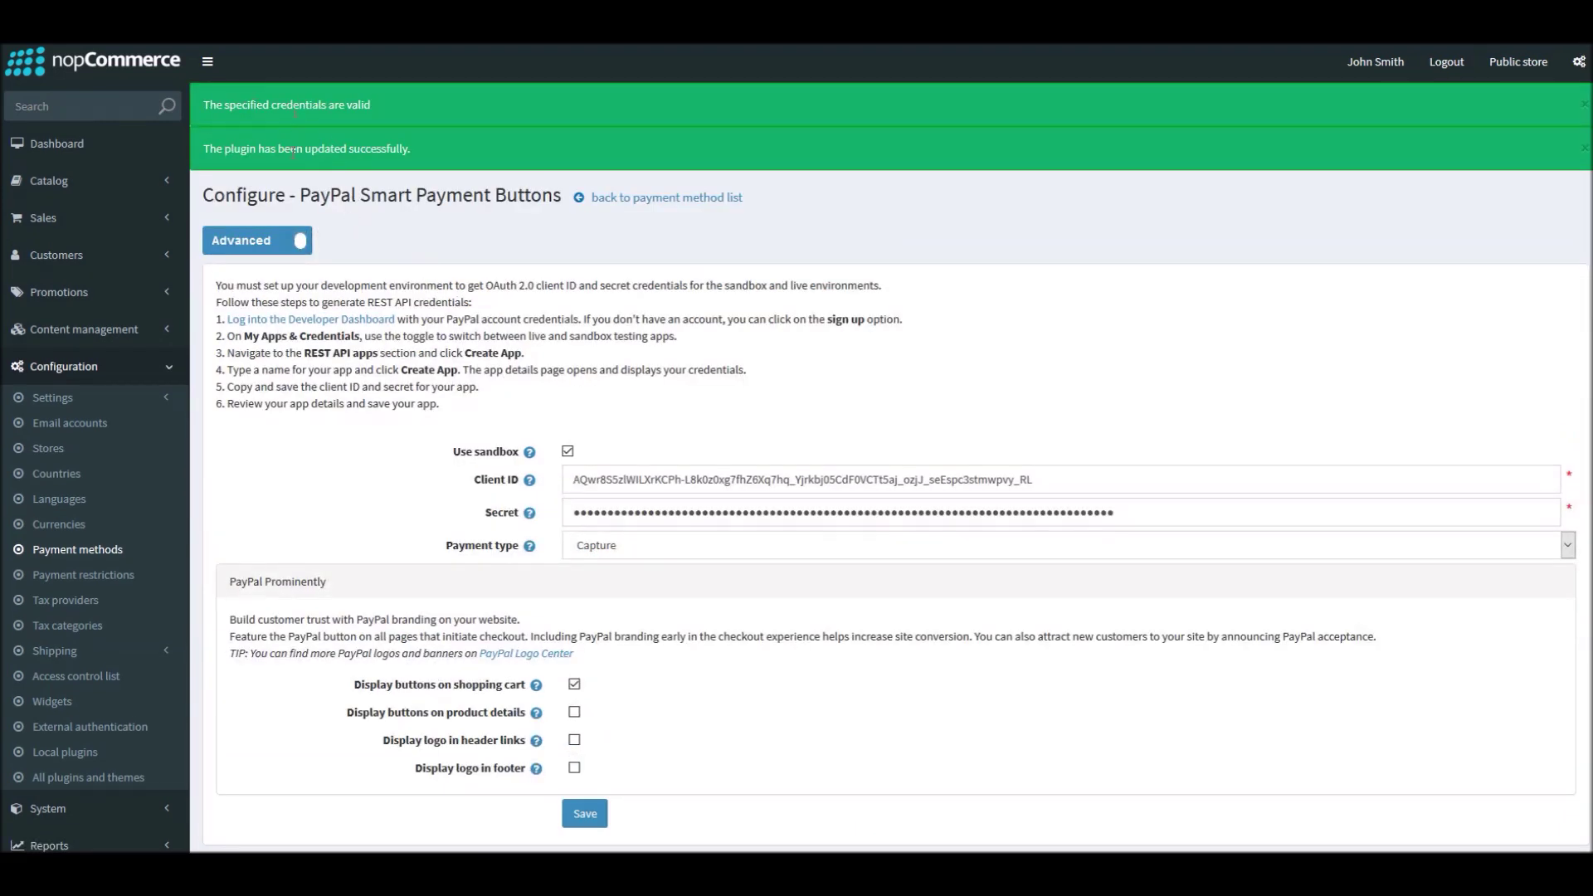
scroll(707, 438, "down", 2)
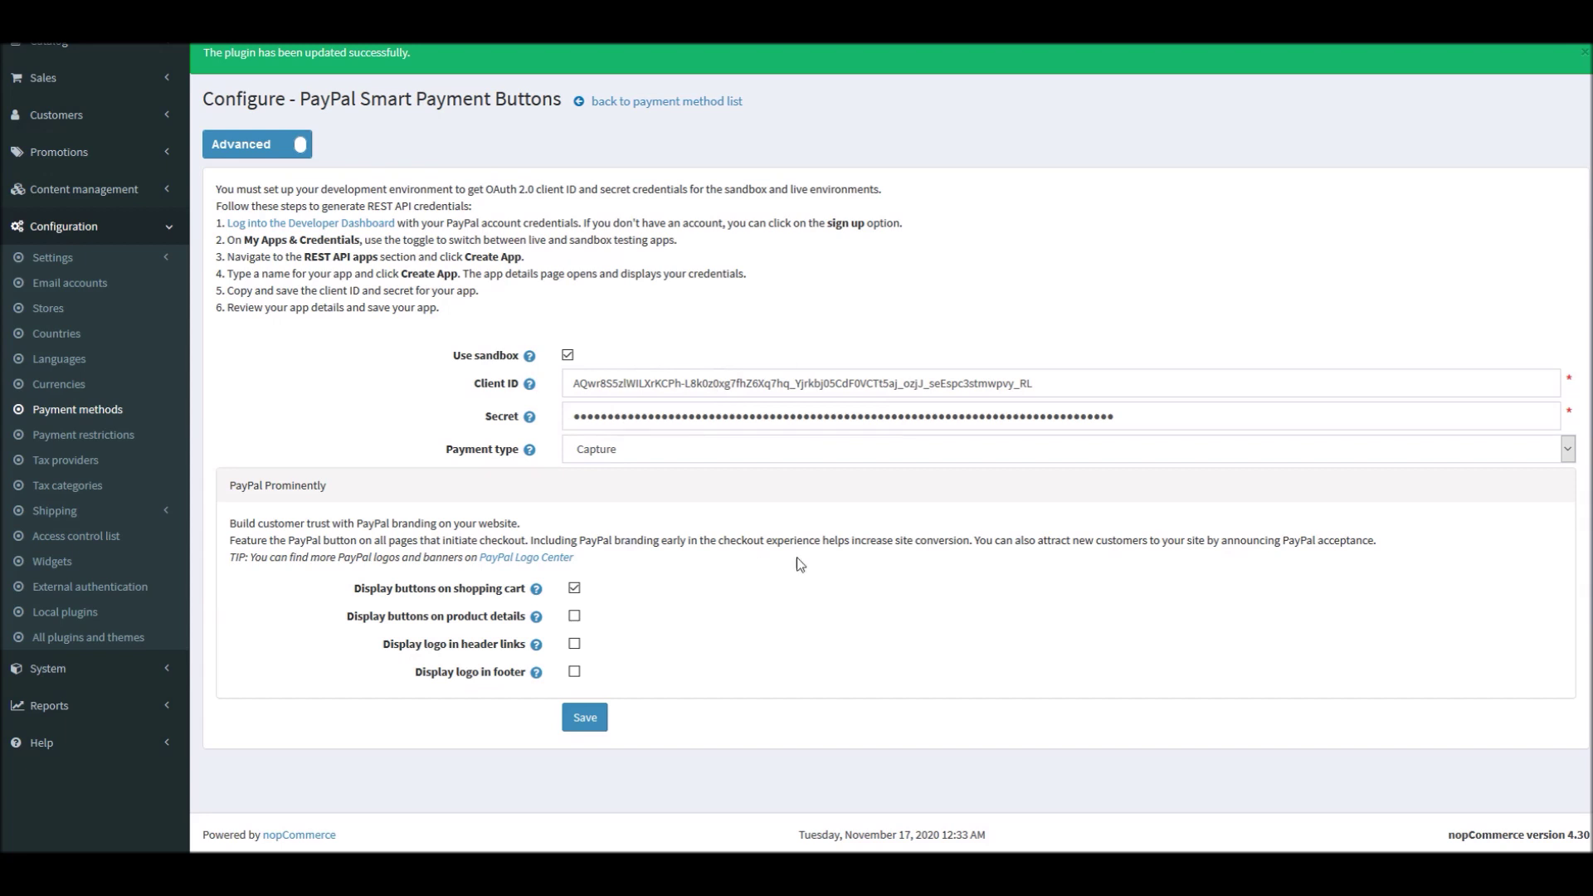
left_click(574, 588)
left_click(574, 588)
- Save Display logo in header links and view the 'Now Accepting PayPal' logo on the storefront
mouse_move(544, 591)
left_click(574, 645)
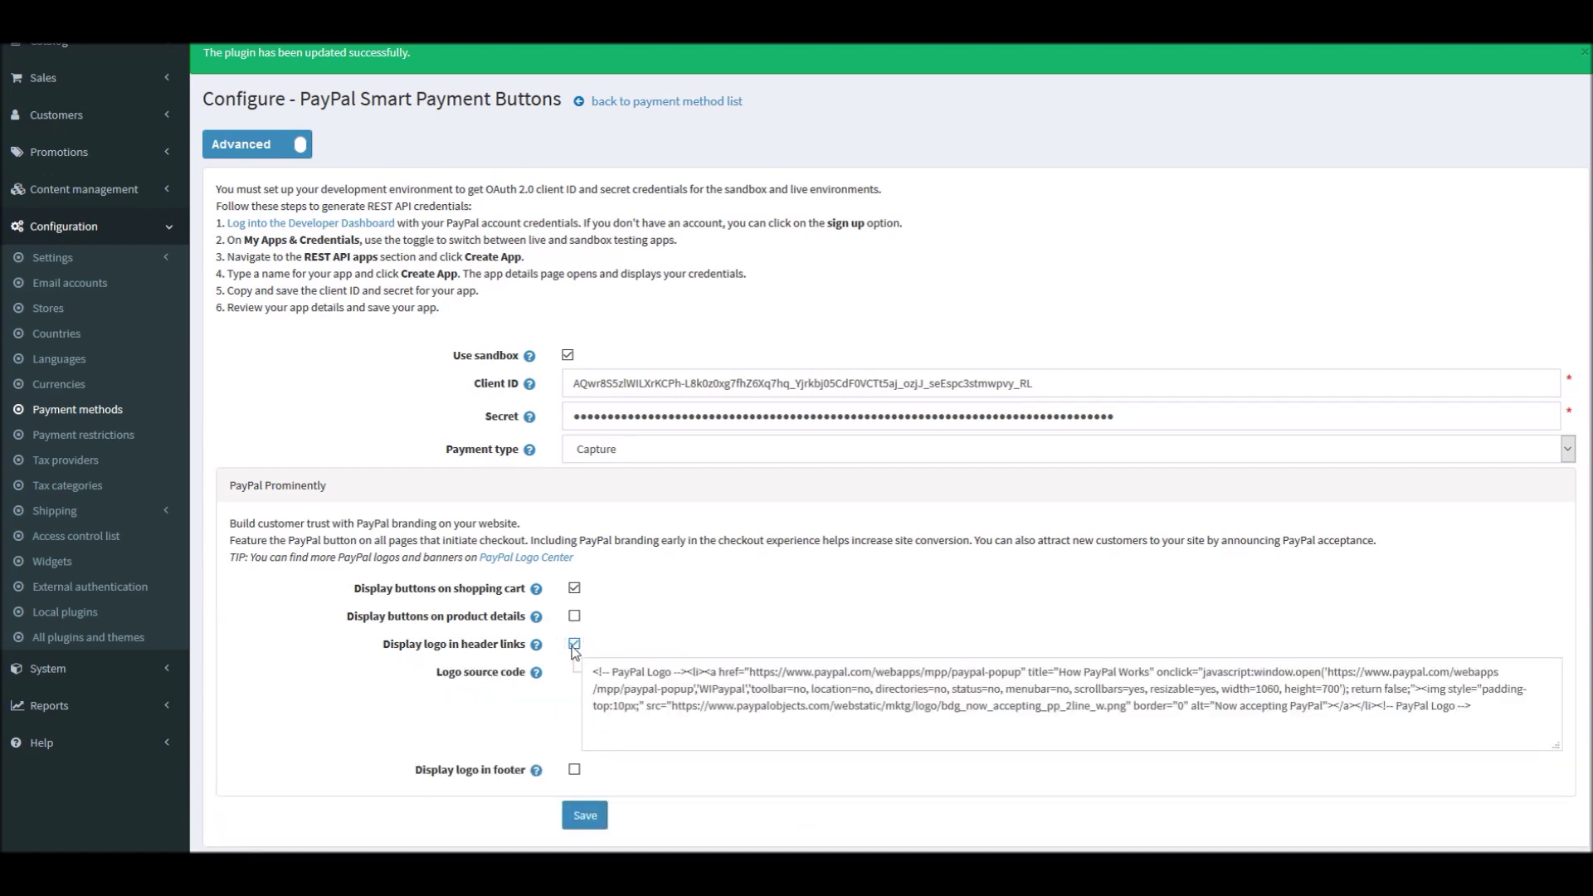
left_click(585, 816)
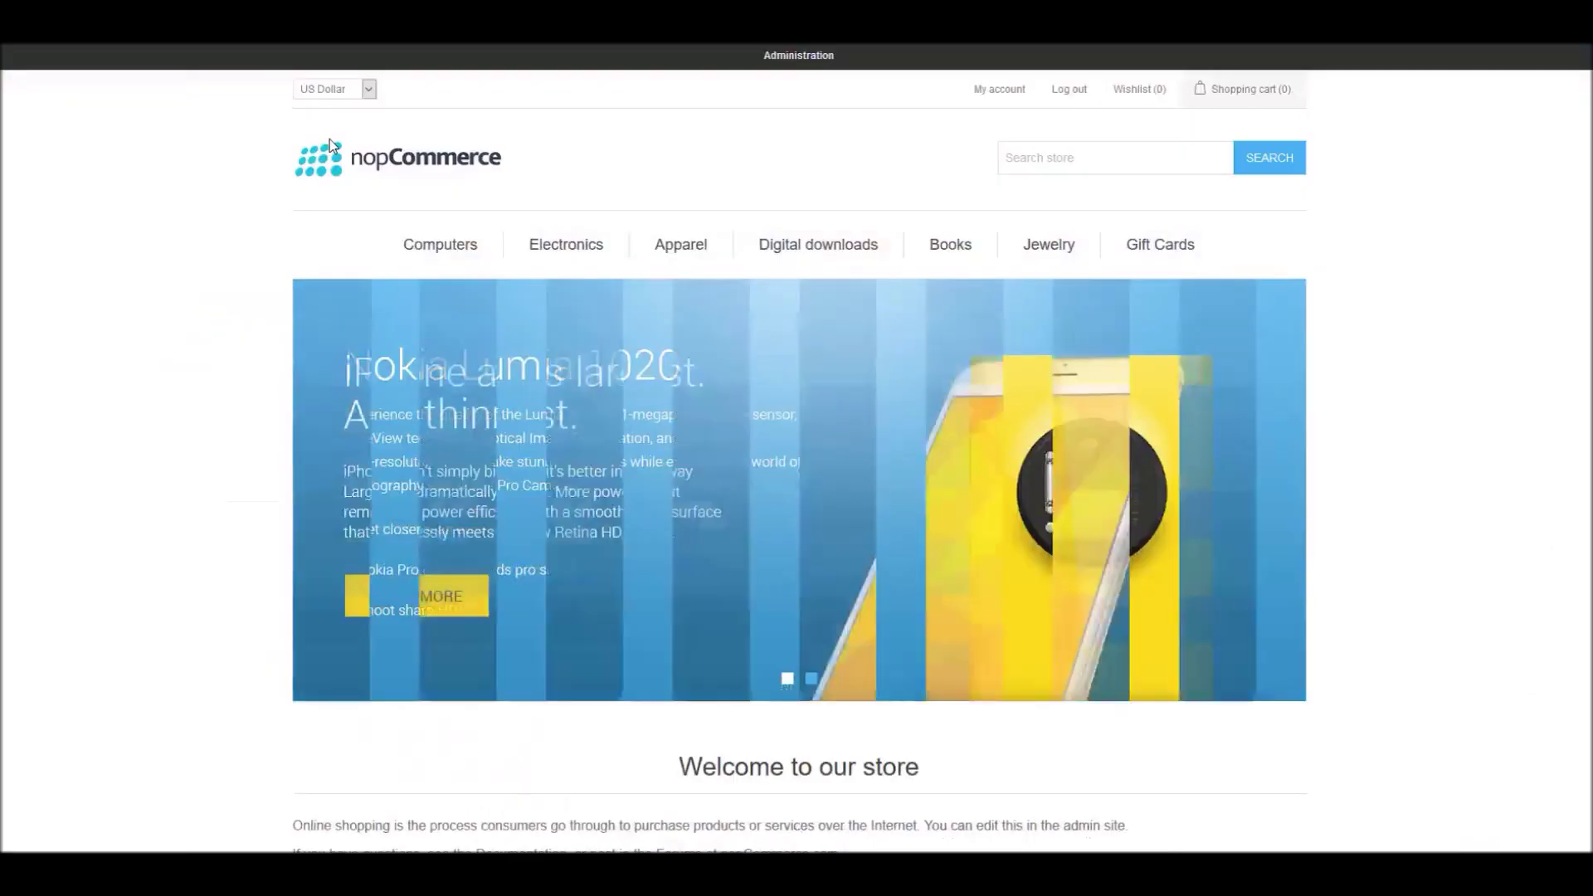
left_click(408, 166)
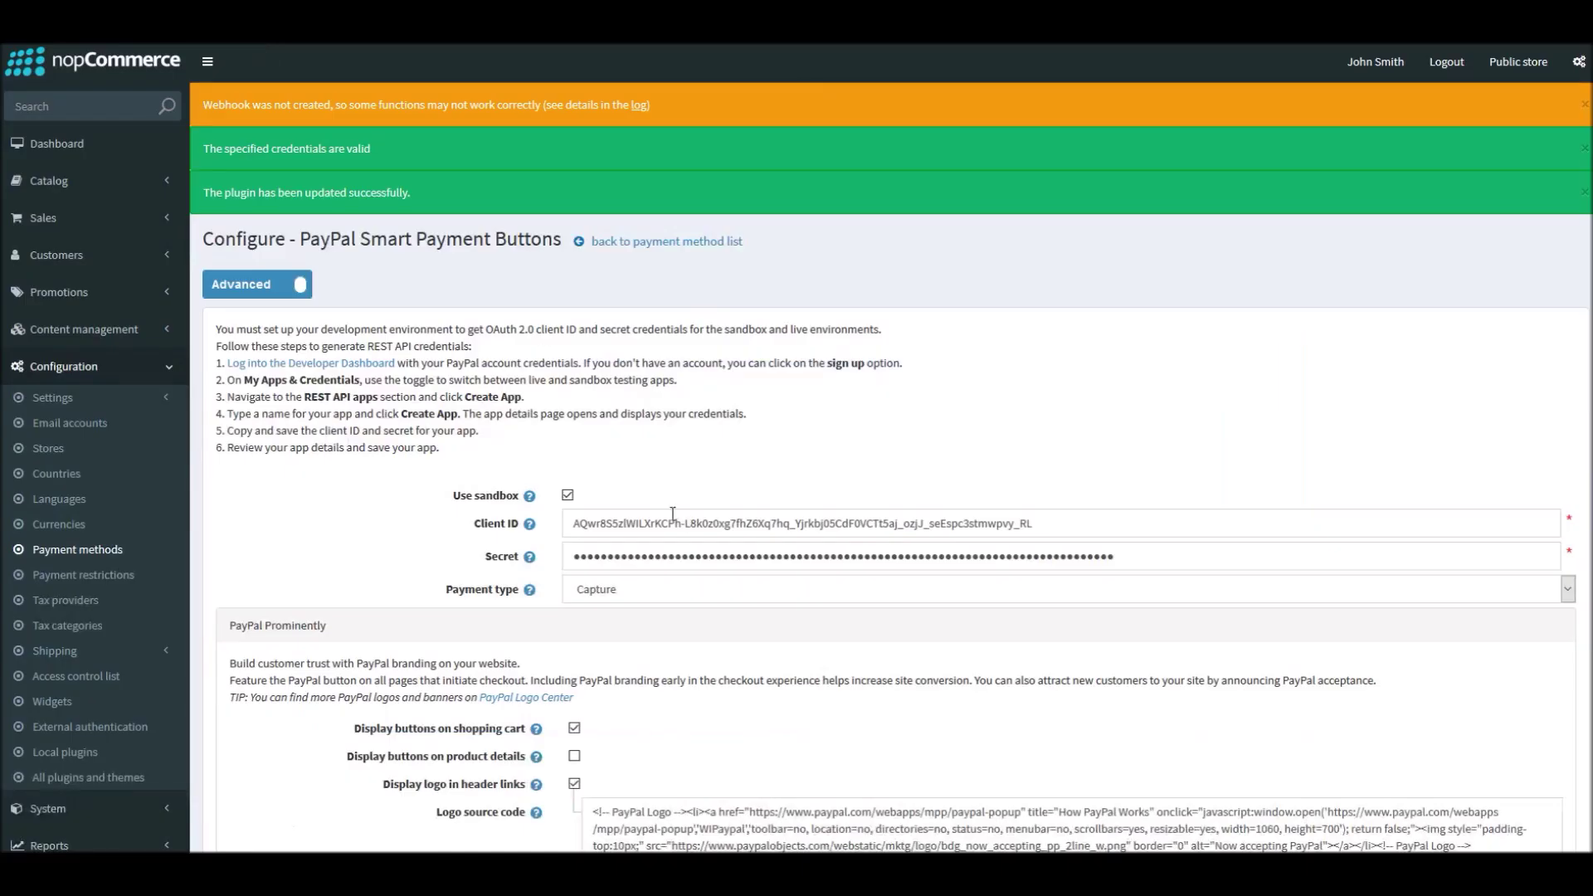
- Enable the PayPal logo in the footer and save the Smart Payment Buttons settings
scroll(672, 514, "down", 3)
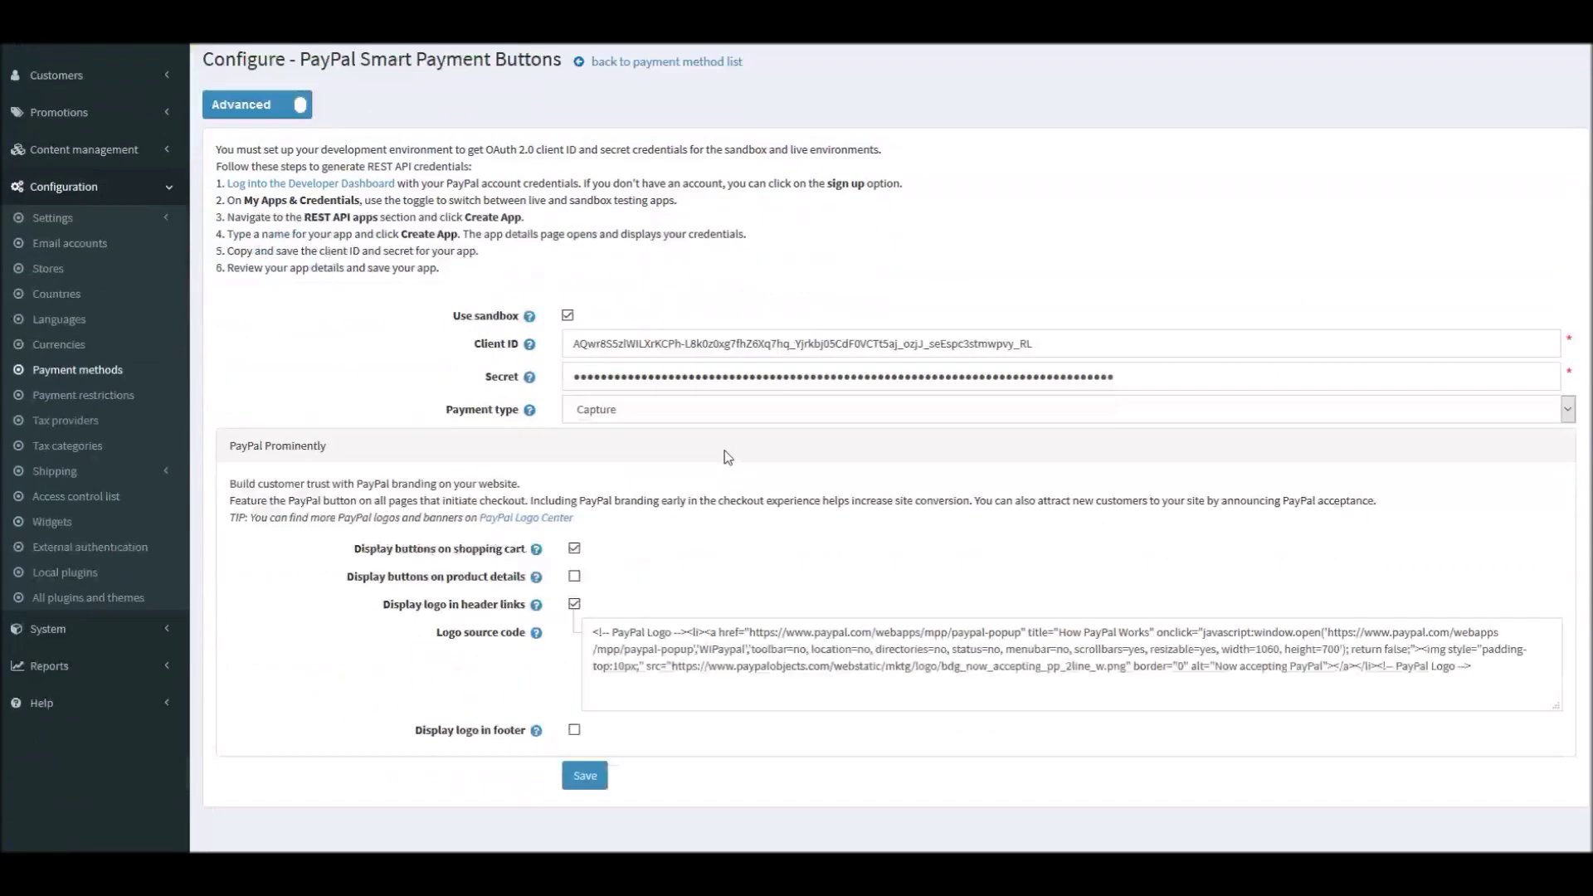
left_click(574, 672)
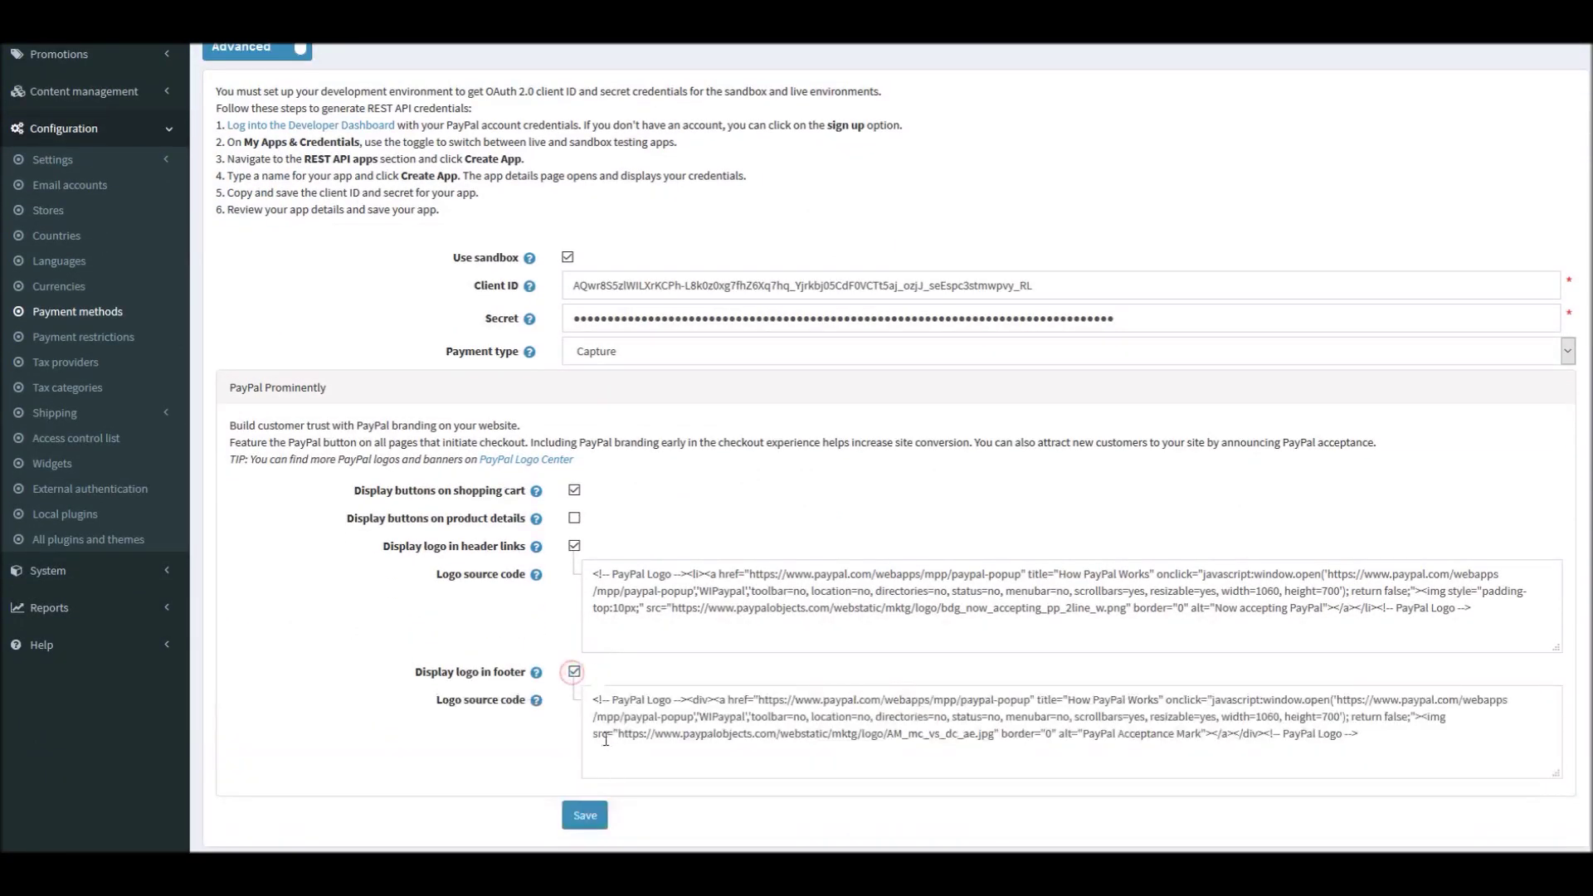
scroll(613, 672, "down", 1)
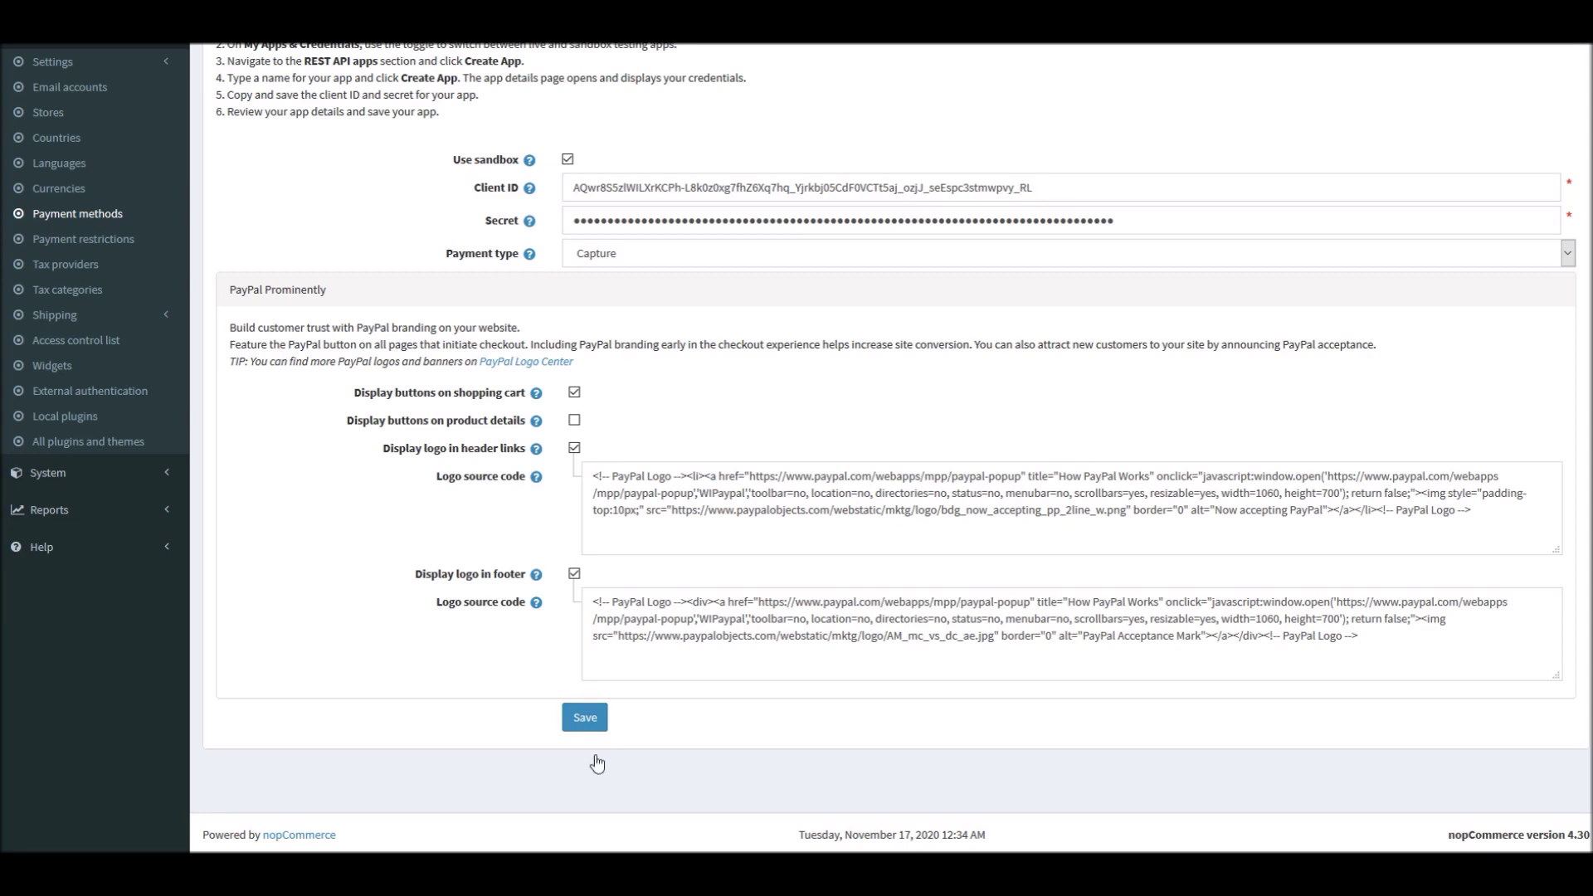
left_click(593, 725)
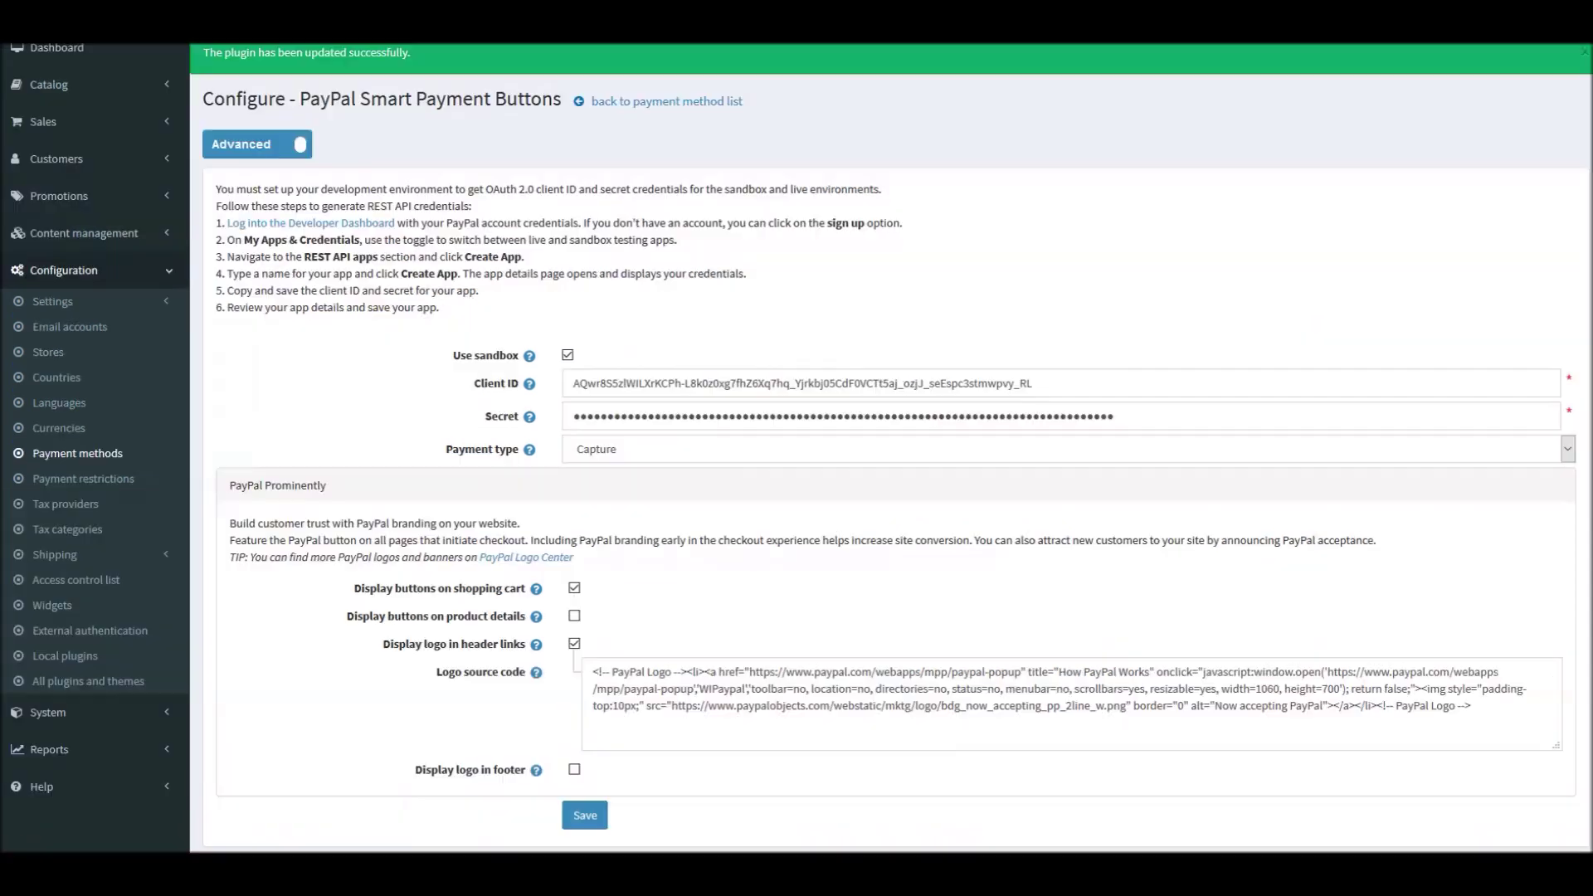
scroll(605, 715, "down", 2)
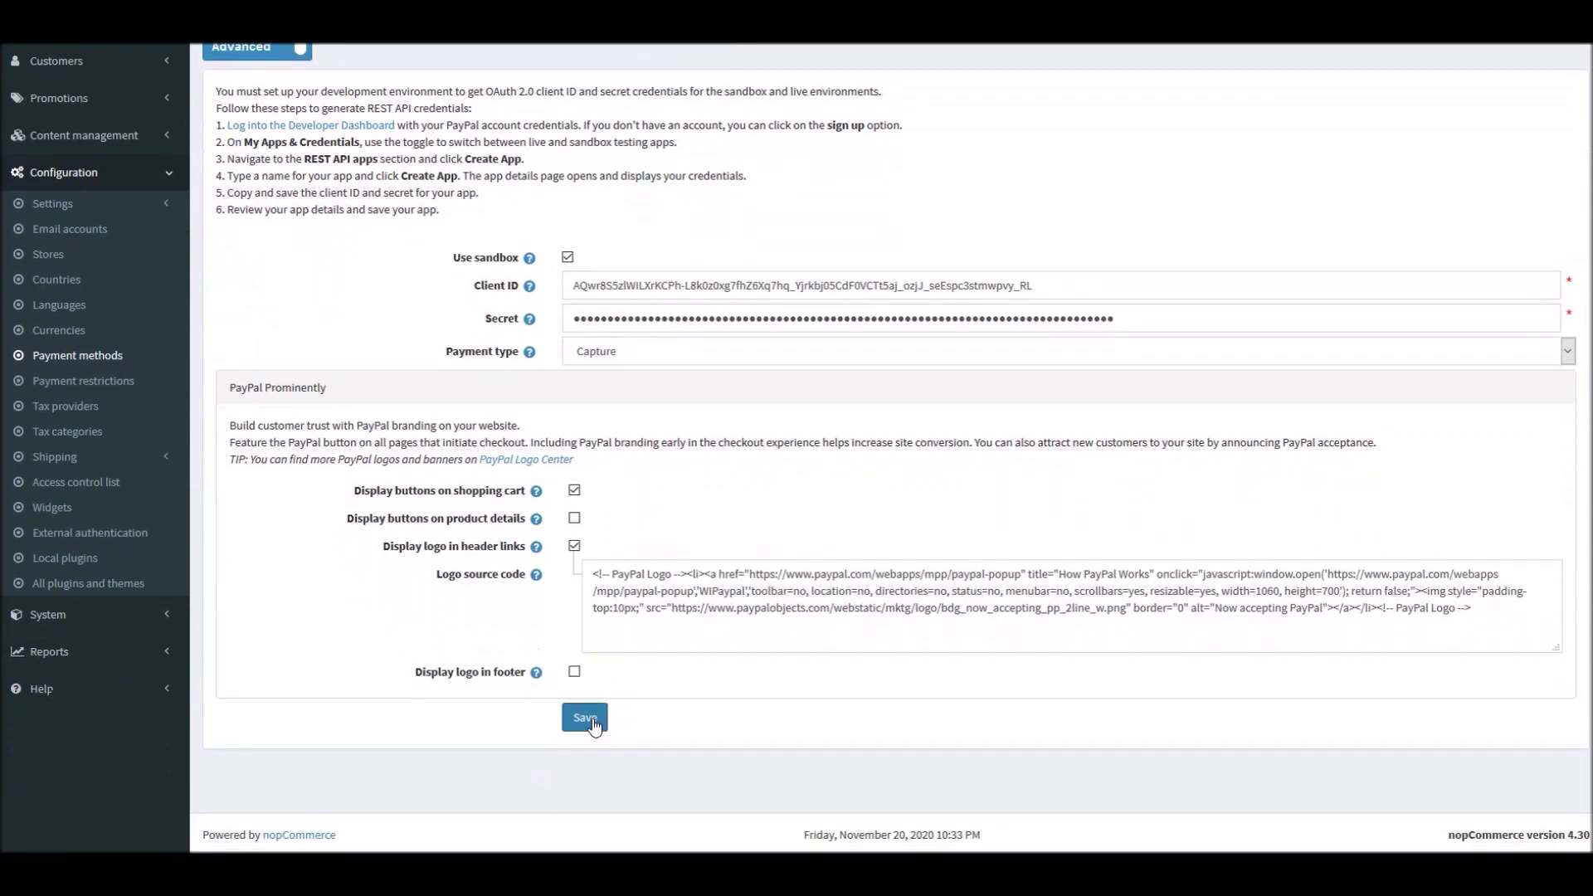
left_click(594, 727)
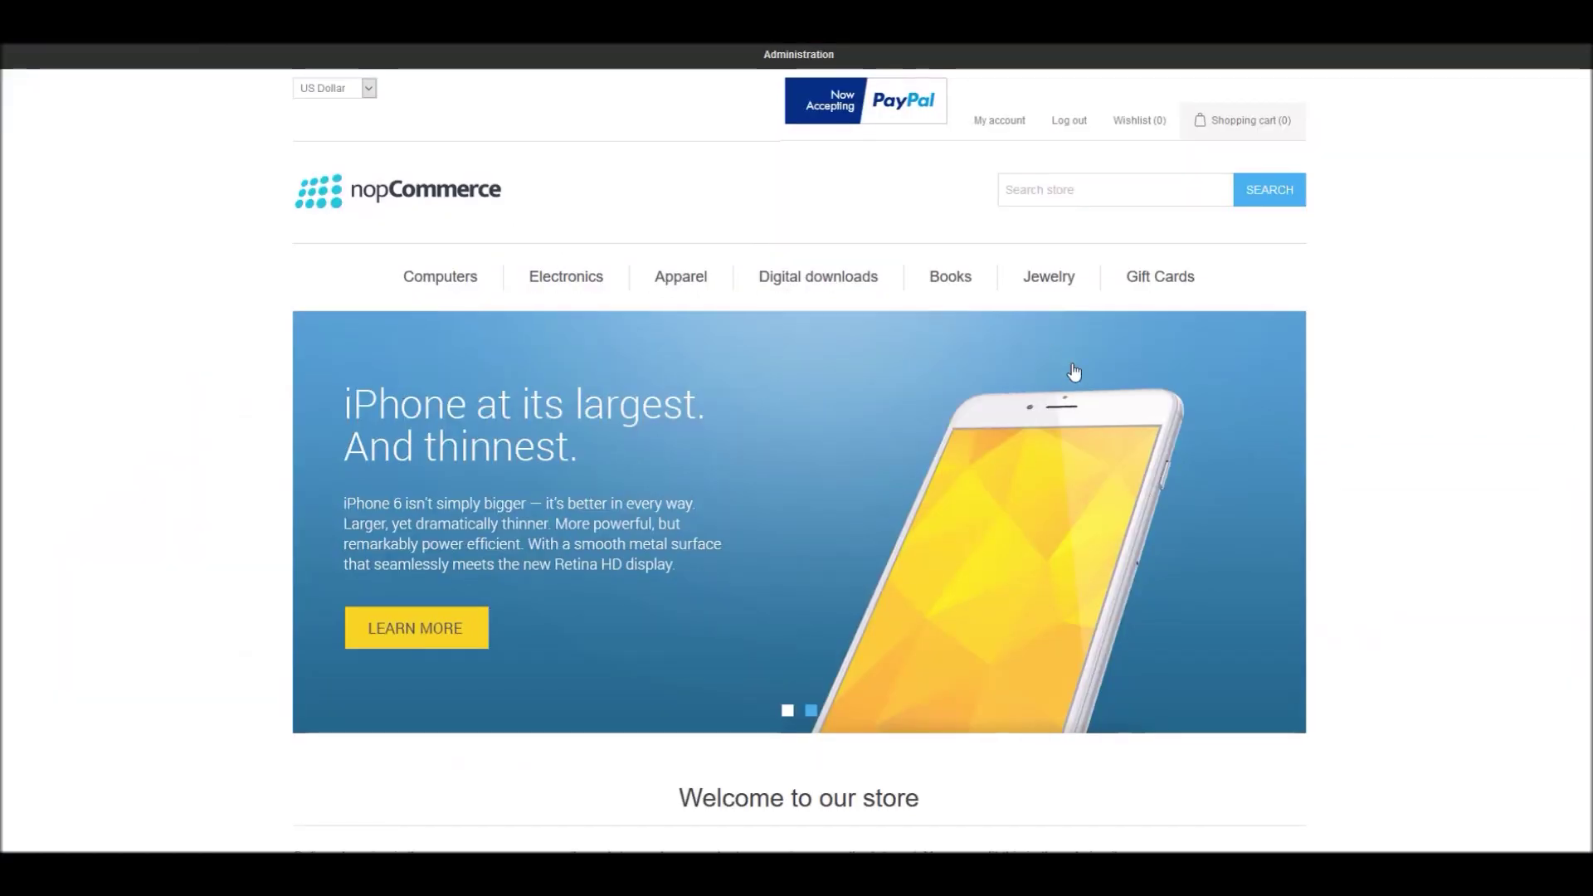
scroll(1073, 374, "down", 10)
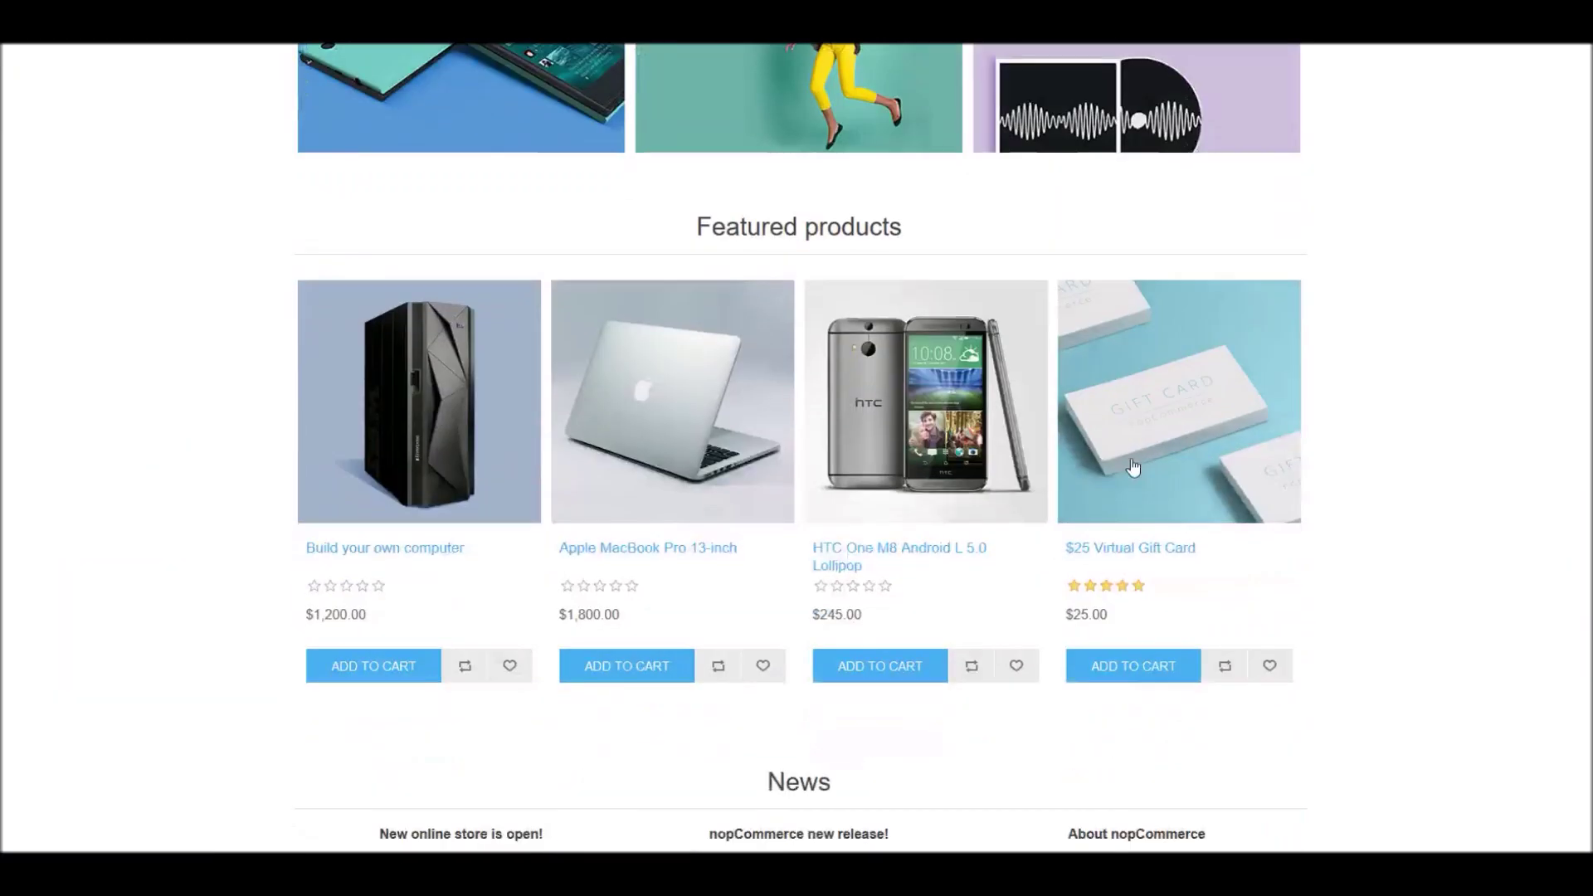
scroll(1133, 467, "down", 8)
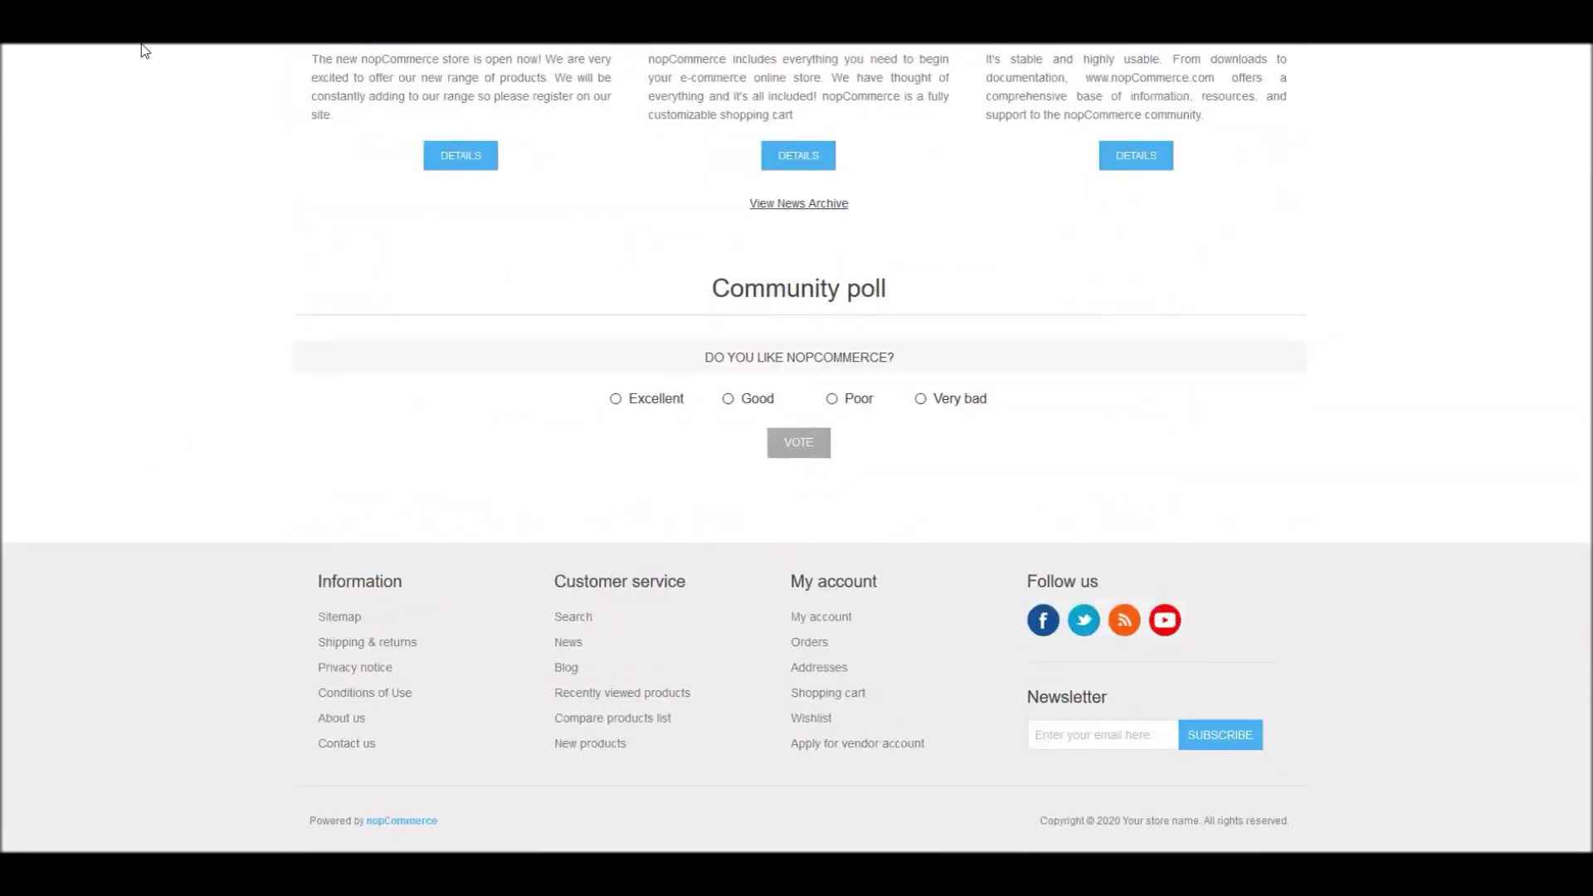
scroll(142, 50, "down", 1)
scroll(142, 49, "up", 5)
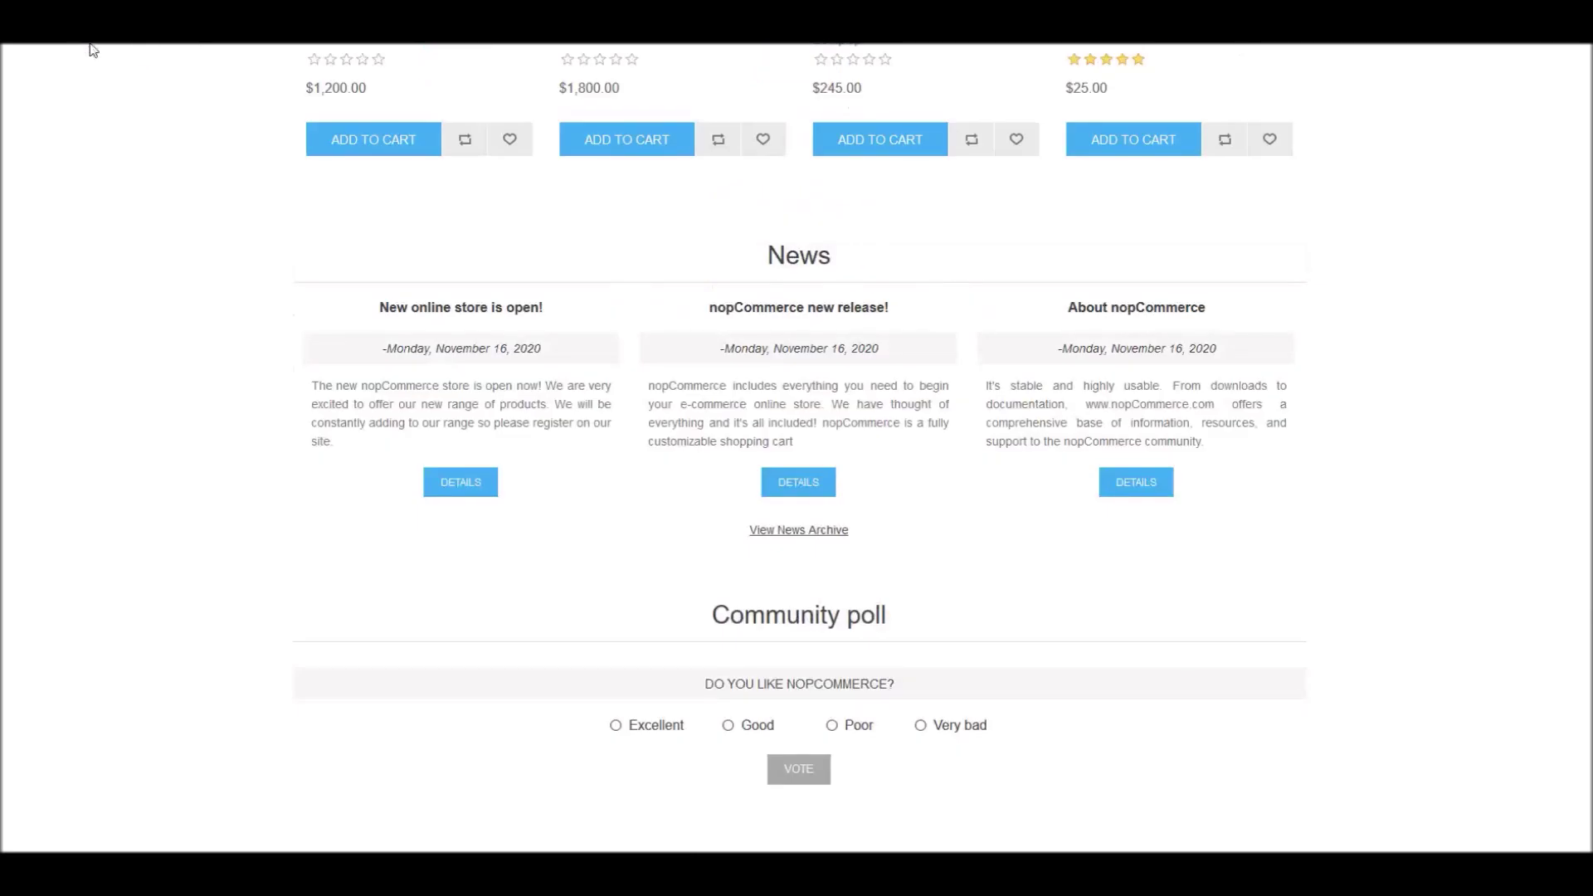
scroll(1068, 660, "down", 4)
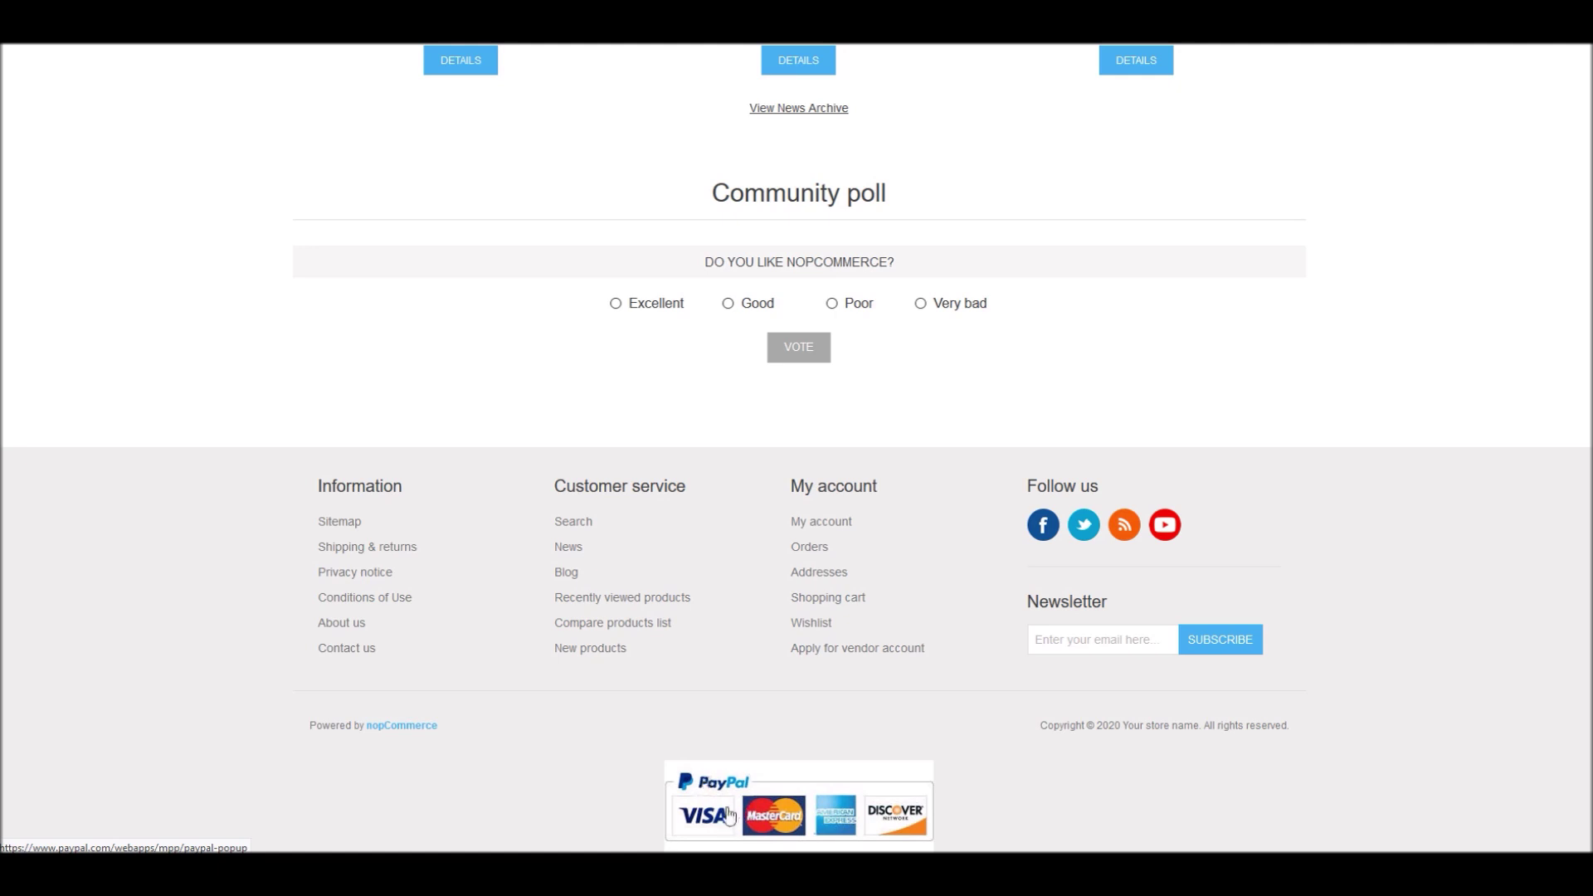
scroll(630, 319, "up", 20)
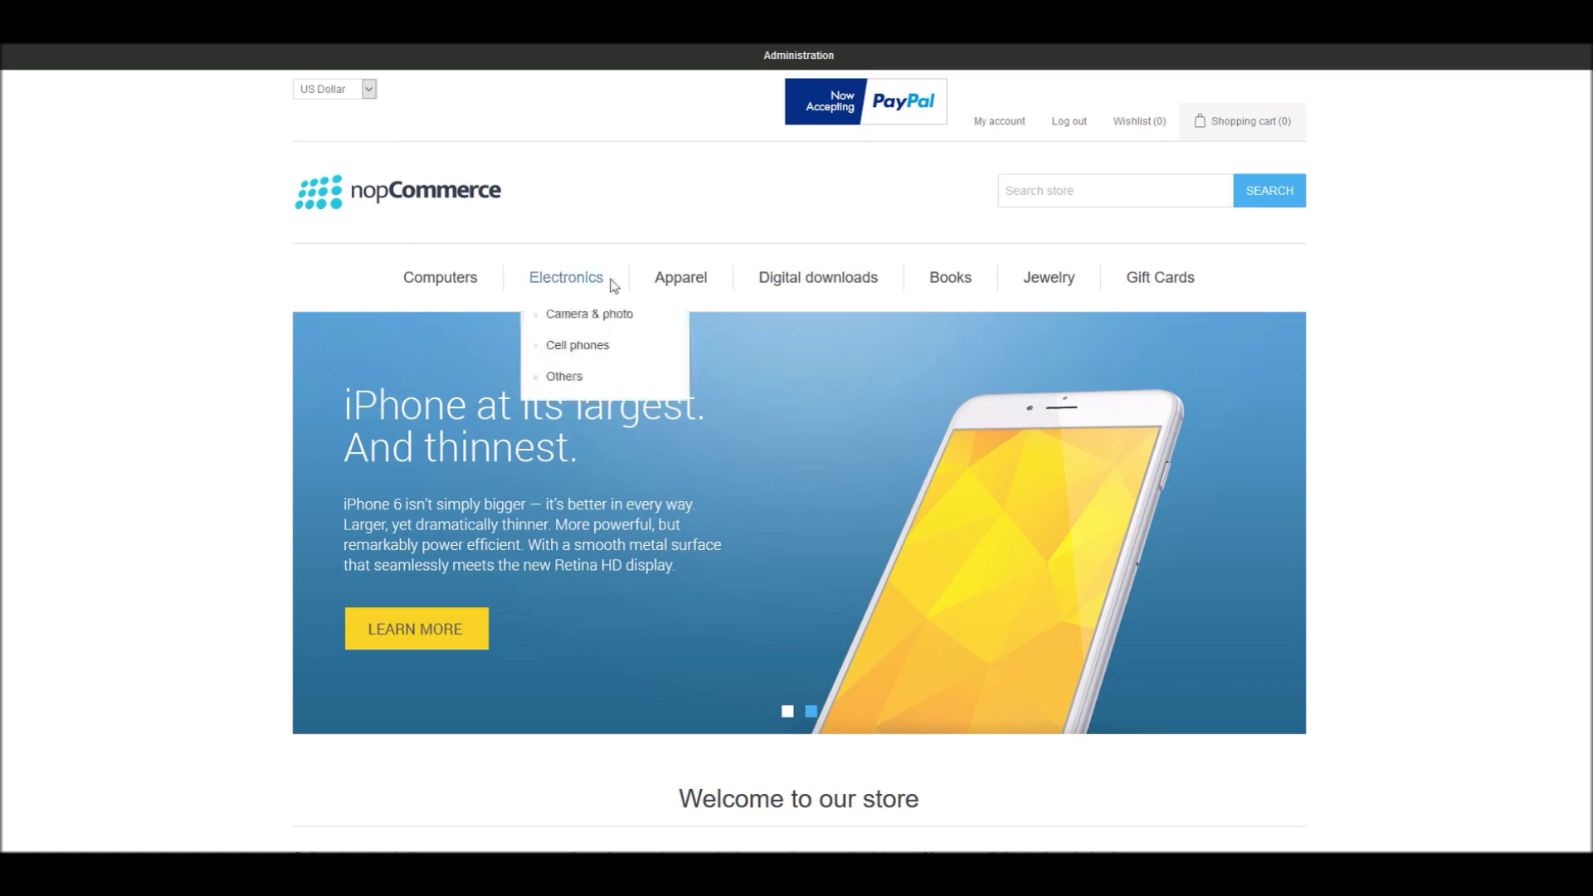
- Add the HTC One M8 Android L 5.0 Lollipop from Featured products to the cart, then view the cart
scroll(962, 415, "down", 6)
scroll(962, 414, "down", 5)
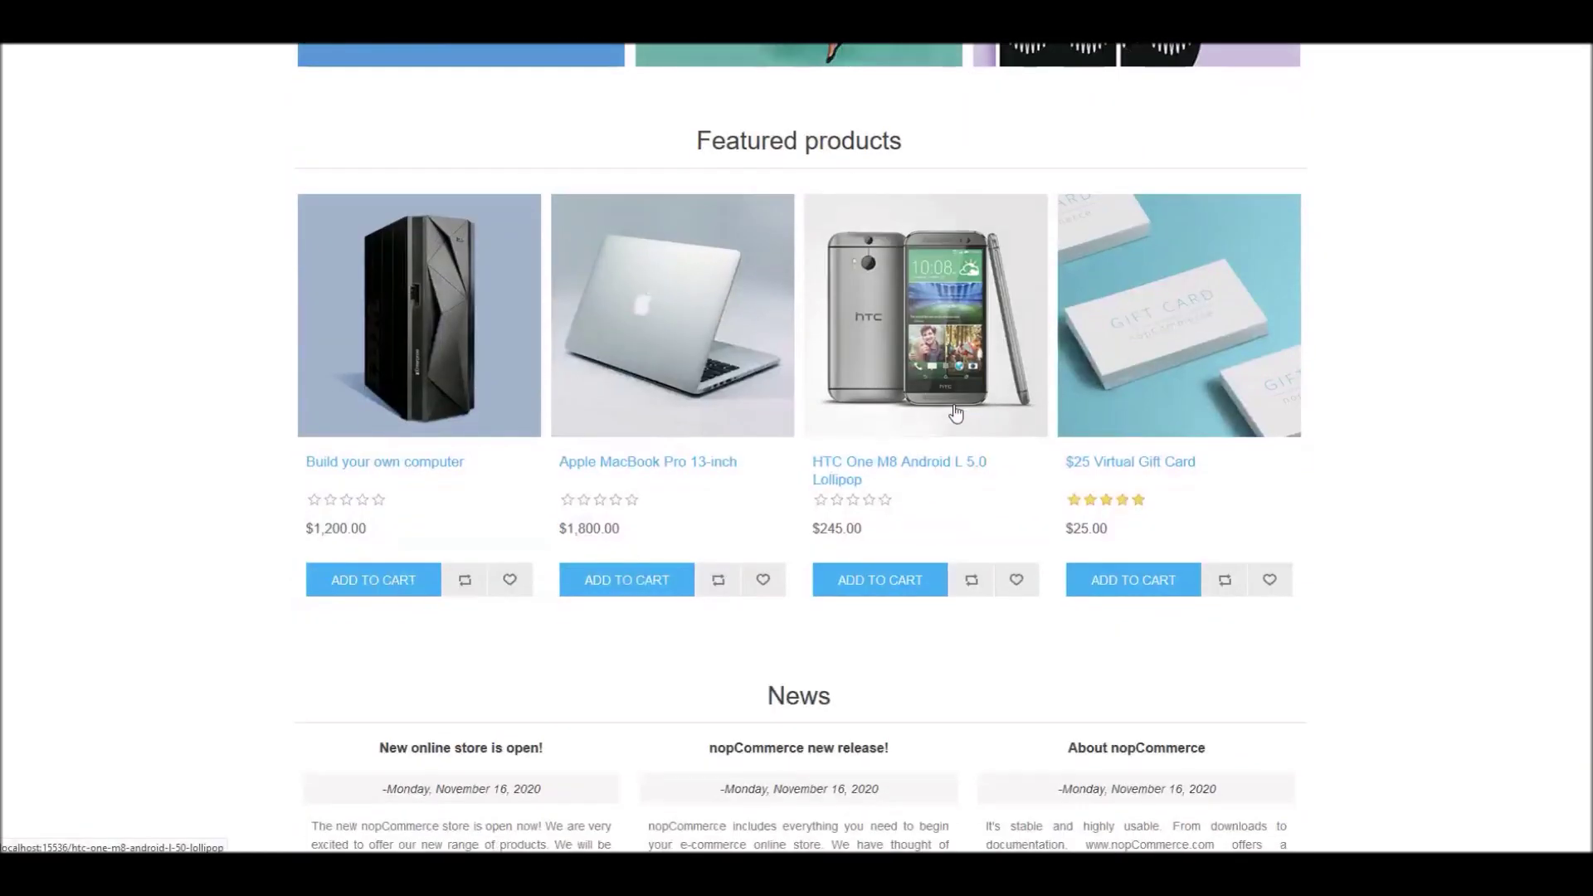
left_click(866, 465)
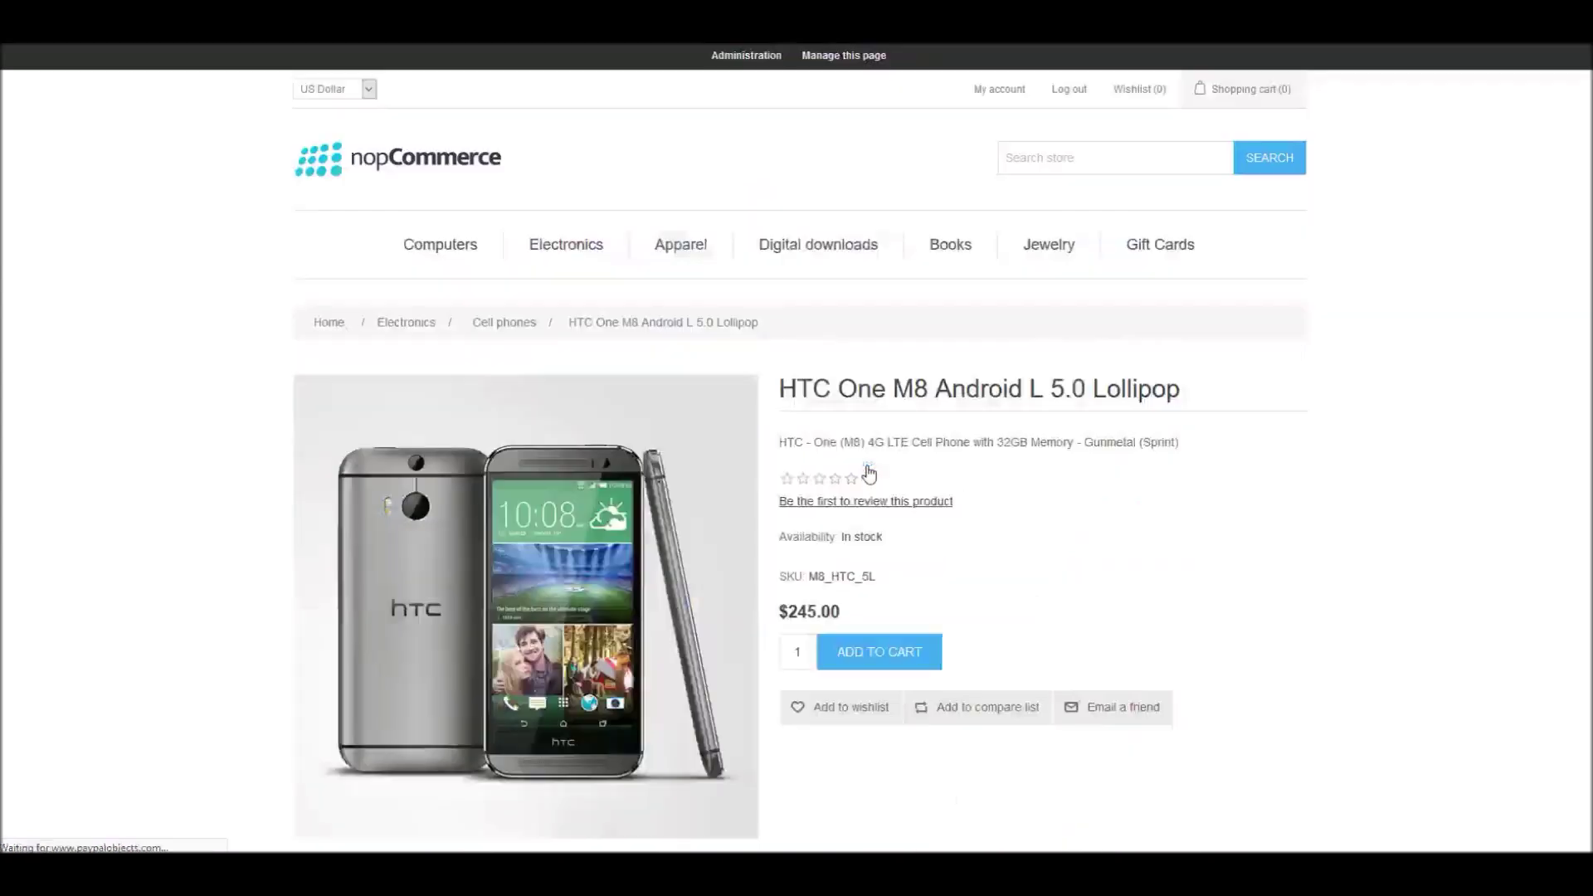
scroll(954, 431, "down", 5)
scroll(956, 424, "up", 3)
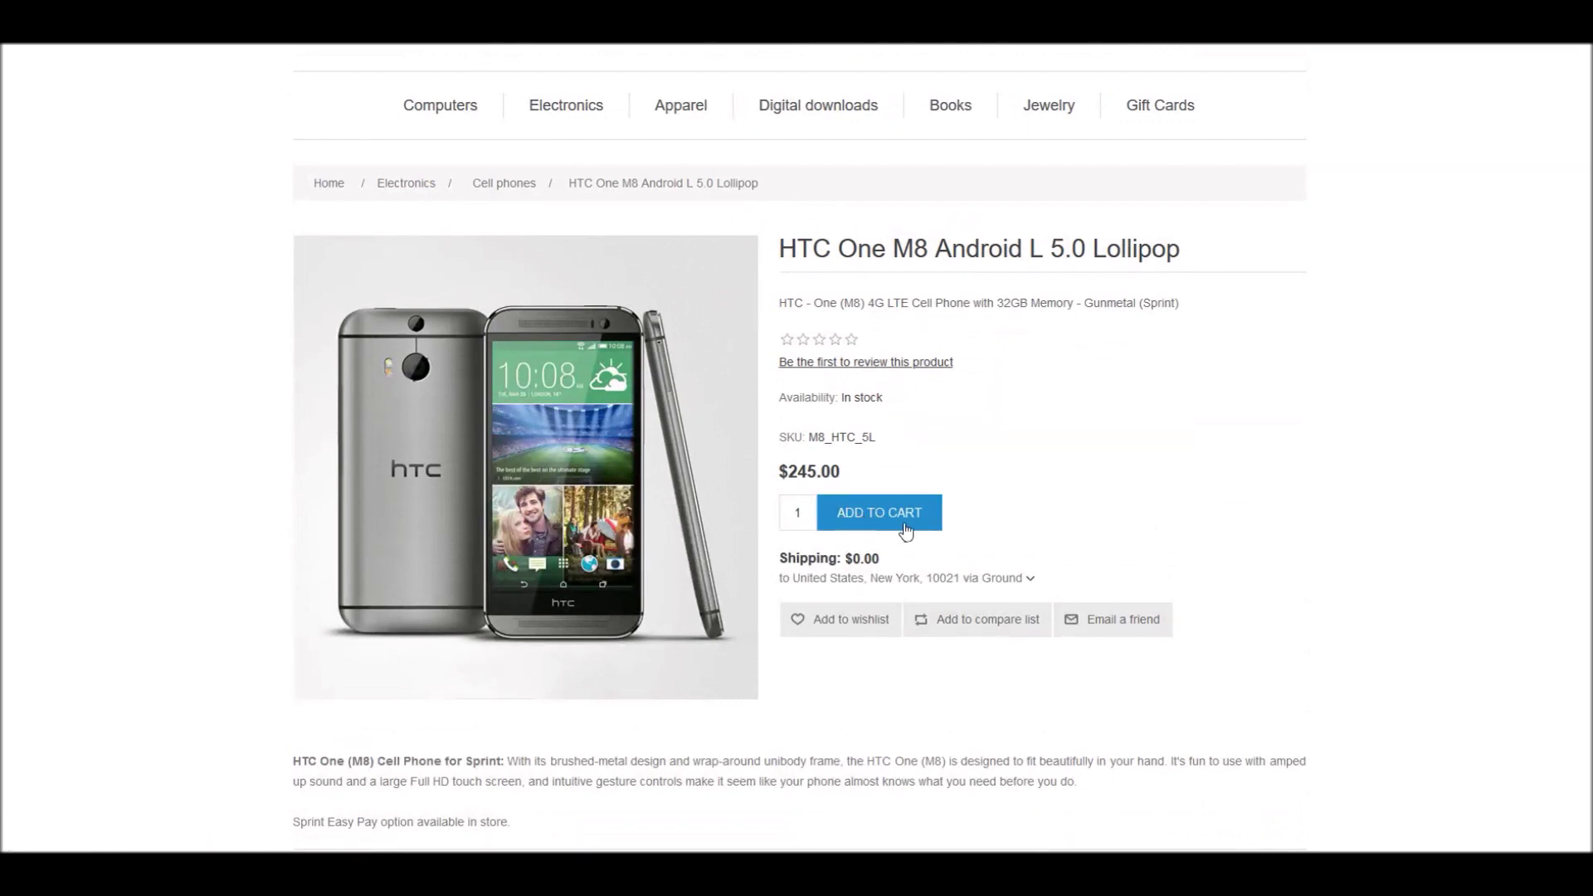
left_click(883, 519)
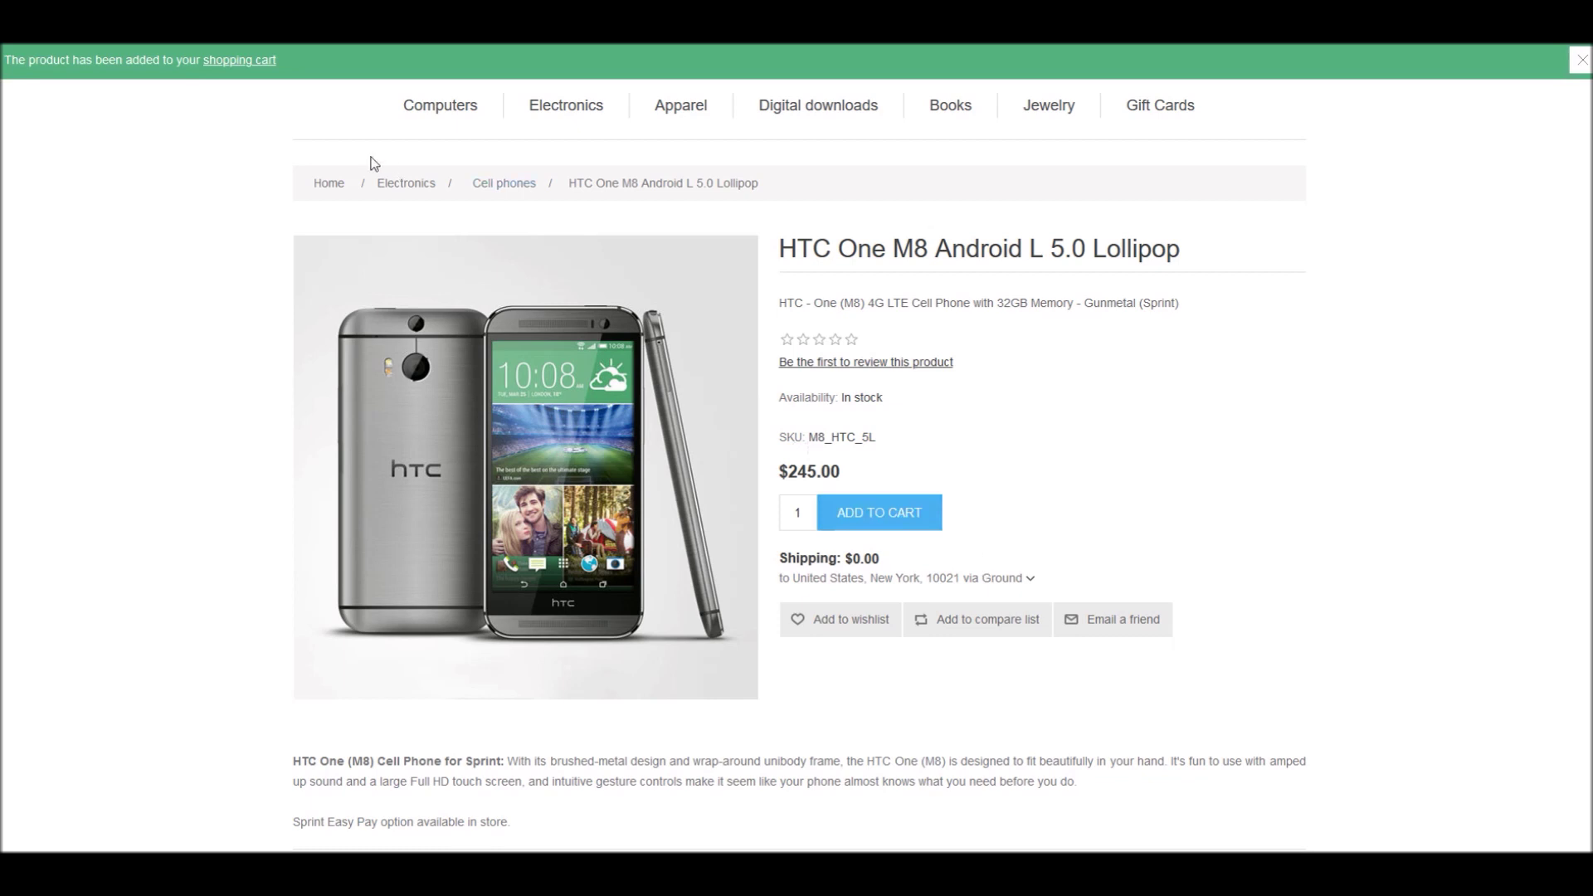
left_click(240, 63)
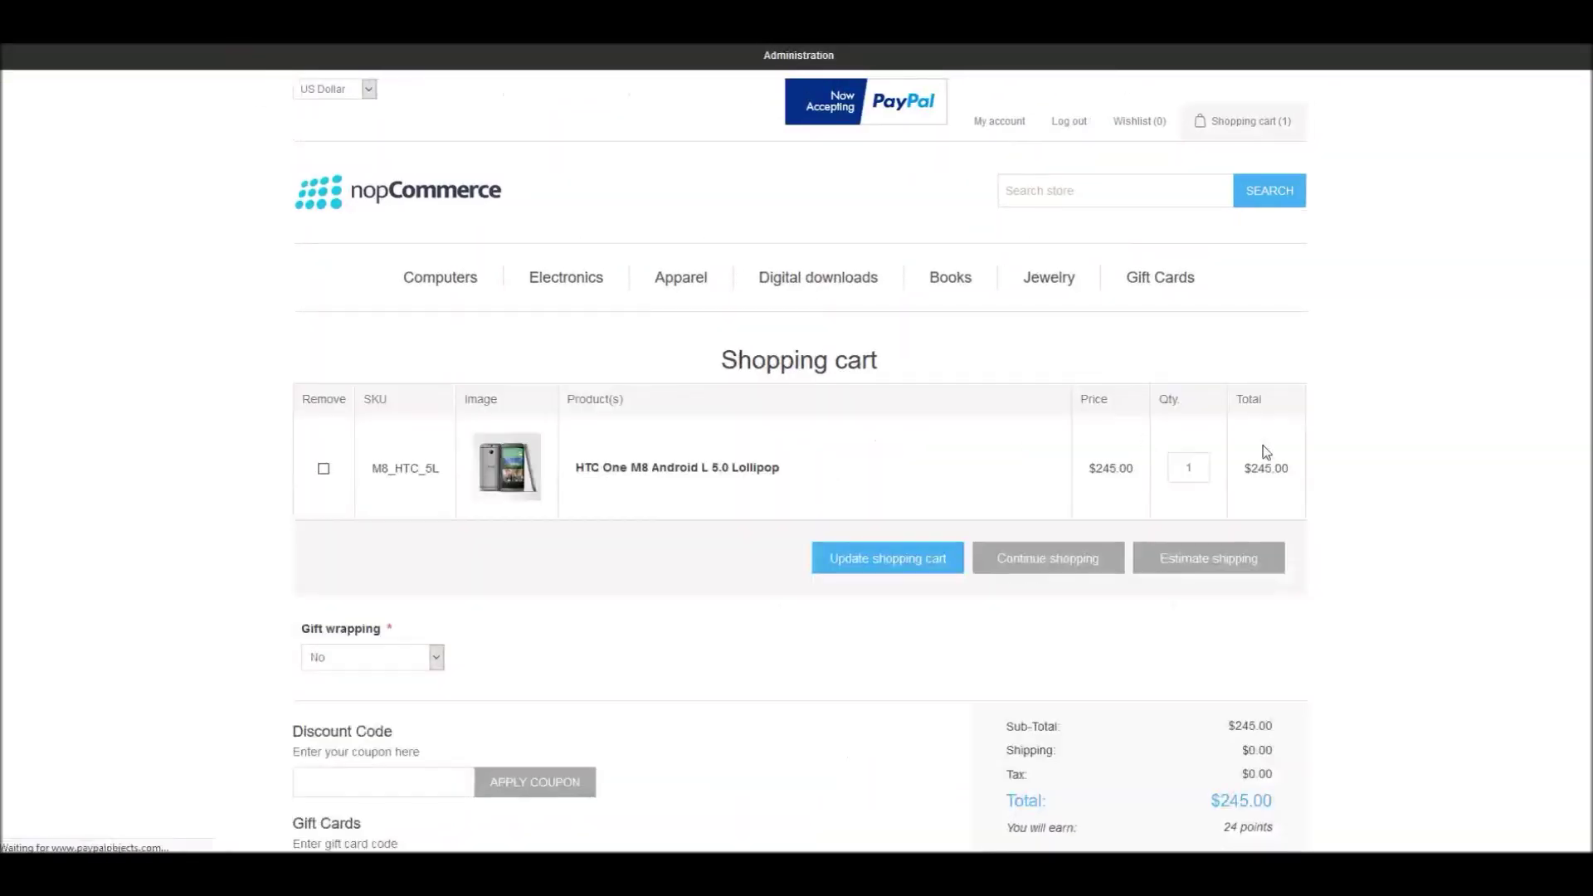
- Tick 'I agree with the terms of service' on the $245.00 cart page
scroll(1269, 453, "down", 4)
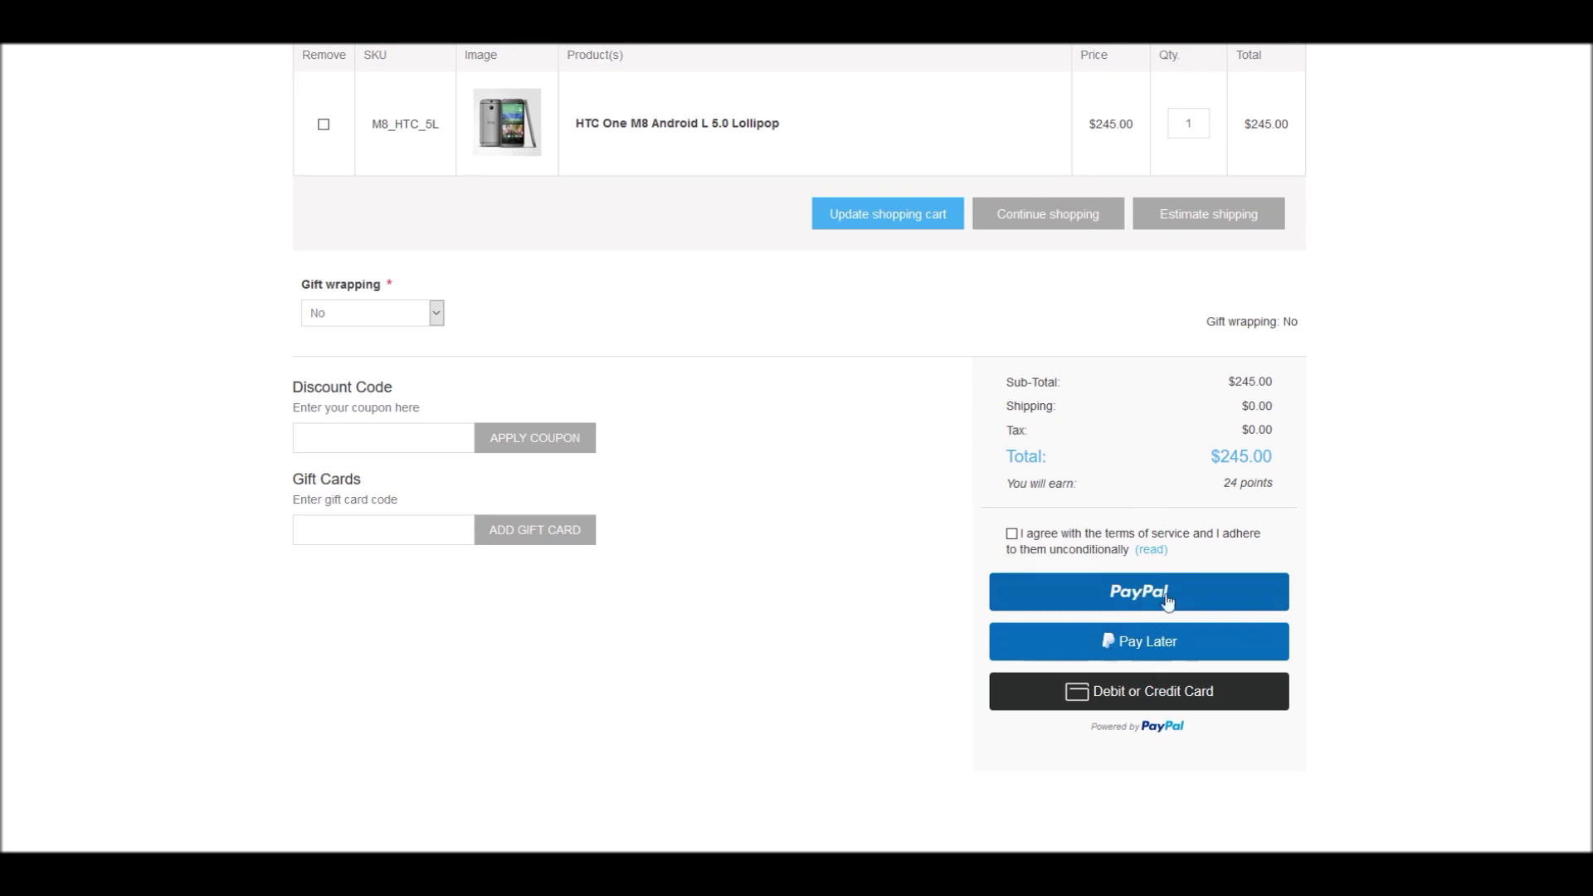
left_click(1012, 534)
scroll(1173, 399, "up", 4)
scroll(1166, 465, "down", 4)
- Check out with the saved billing address, Ground shipping and PayPal Smart Payment Buttons
left_click(1130, 606)
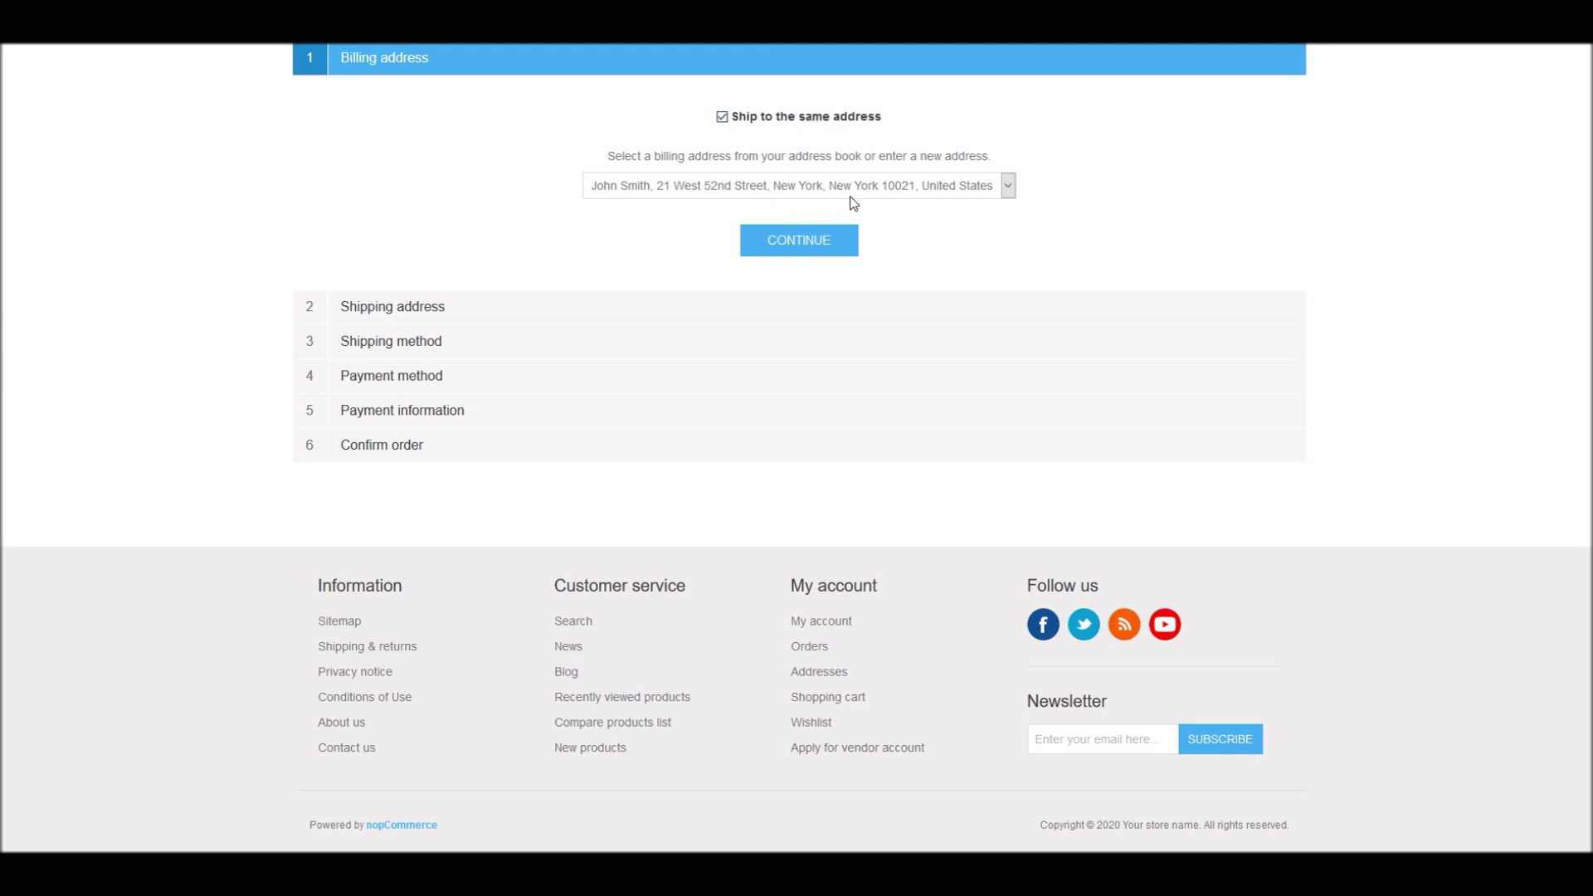
left_click(803, 245)
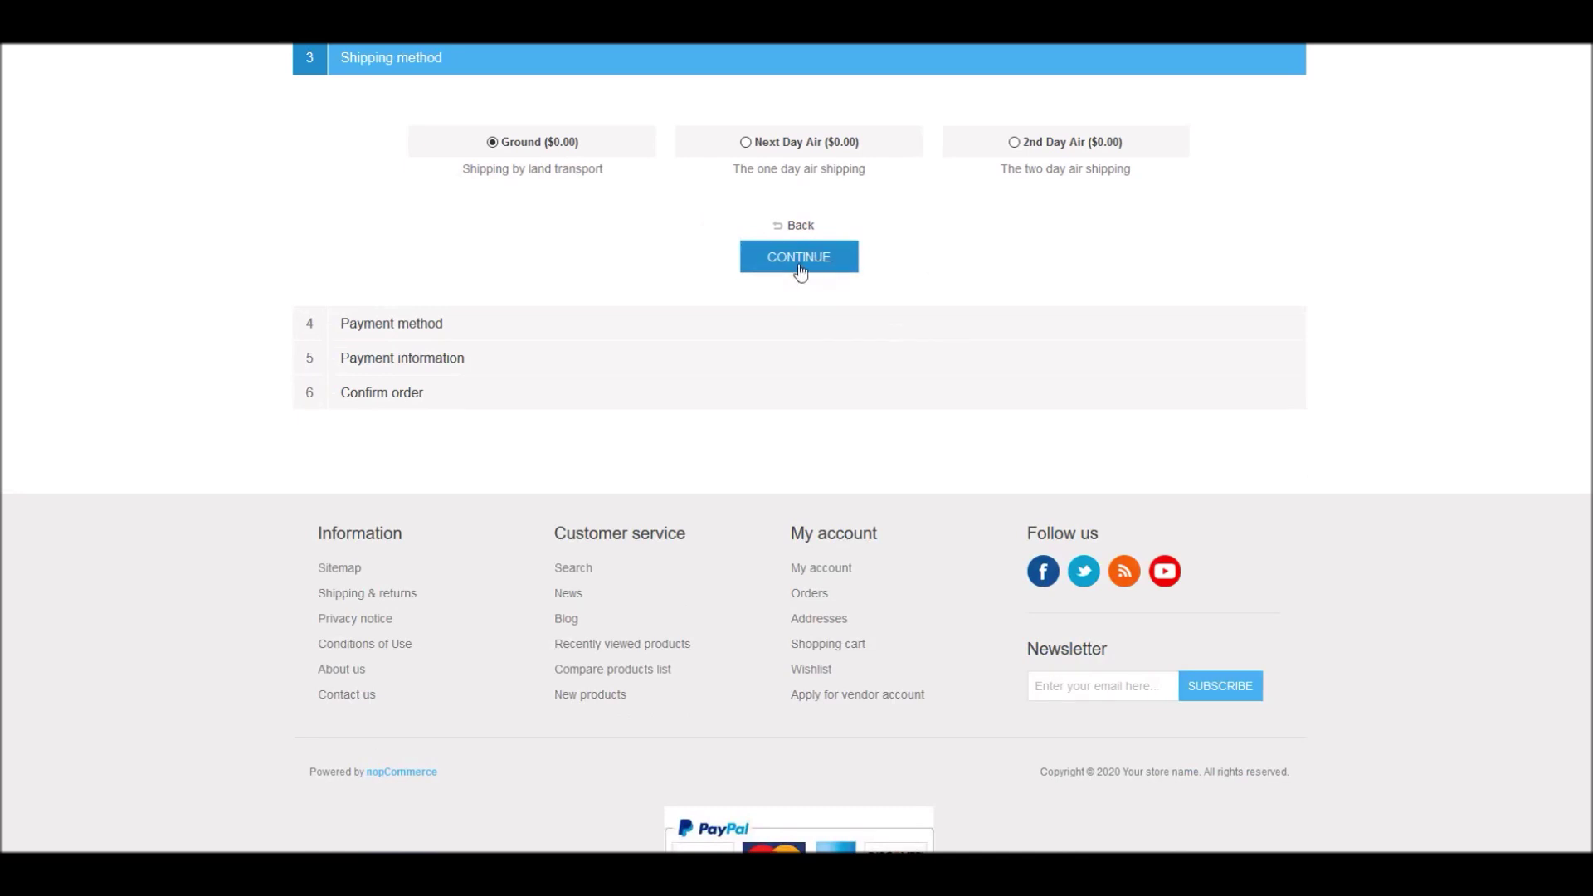
left_click(799, 267)
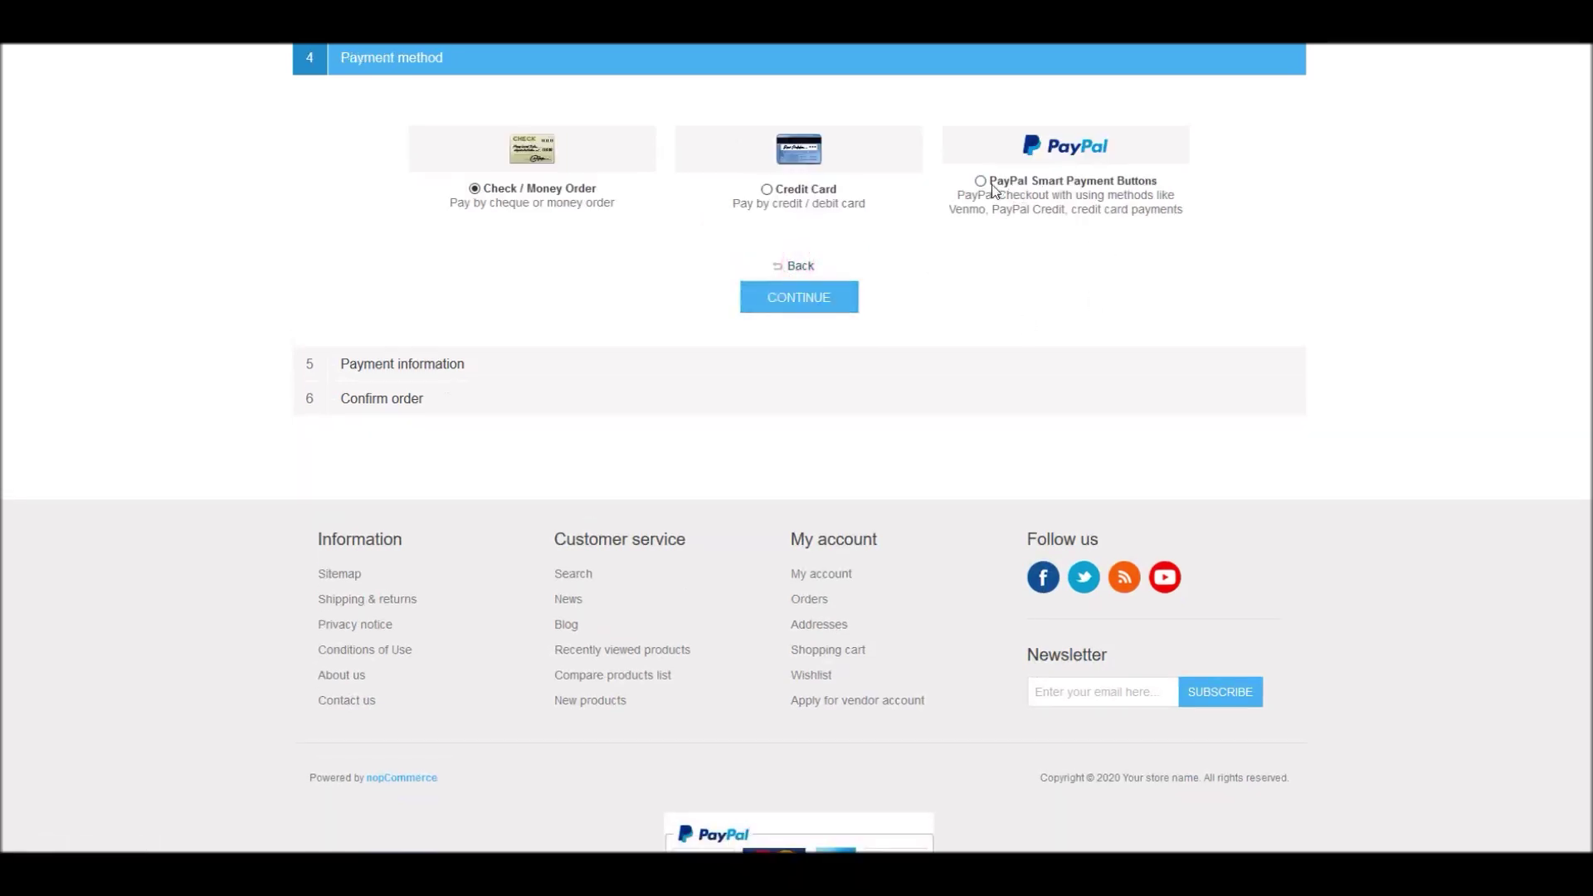
left_click(981, 181)
left_click(802, 300)
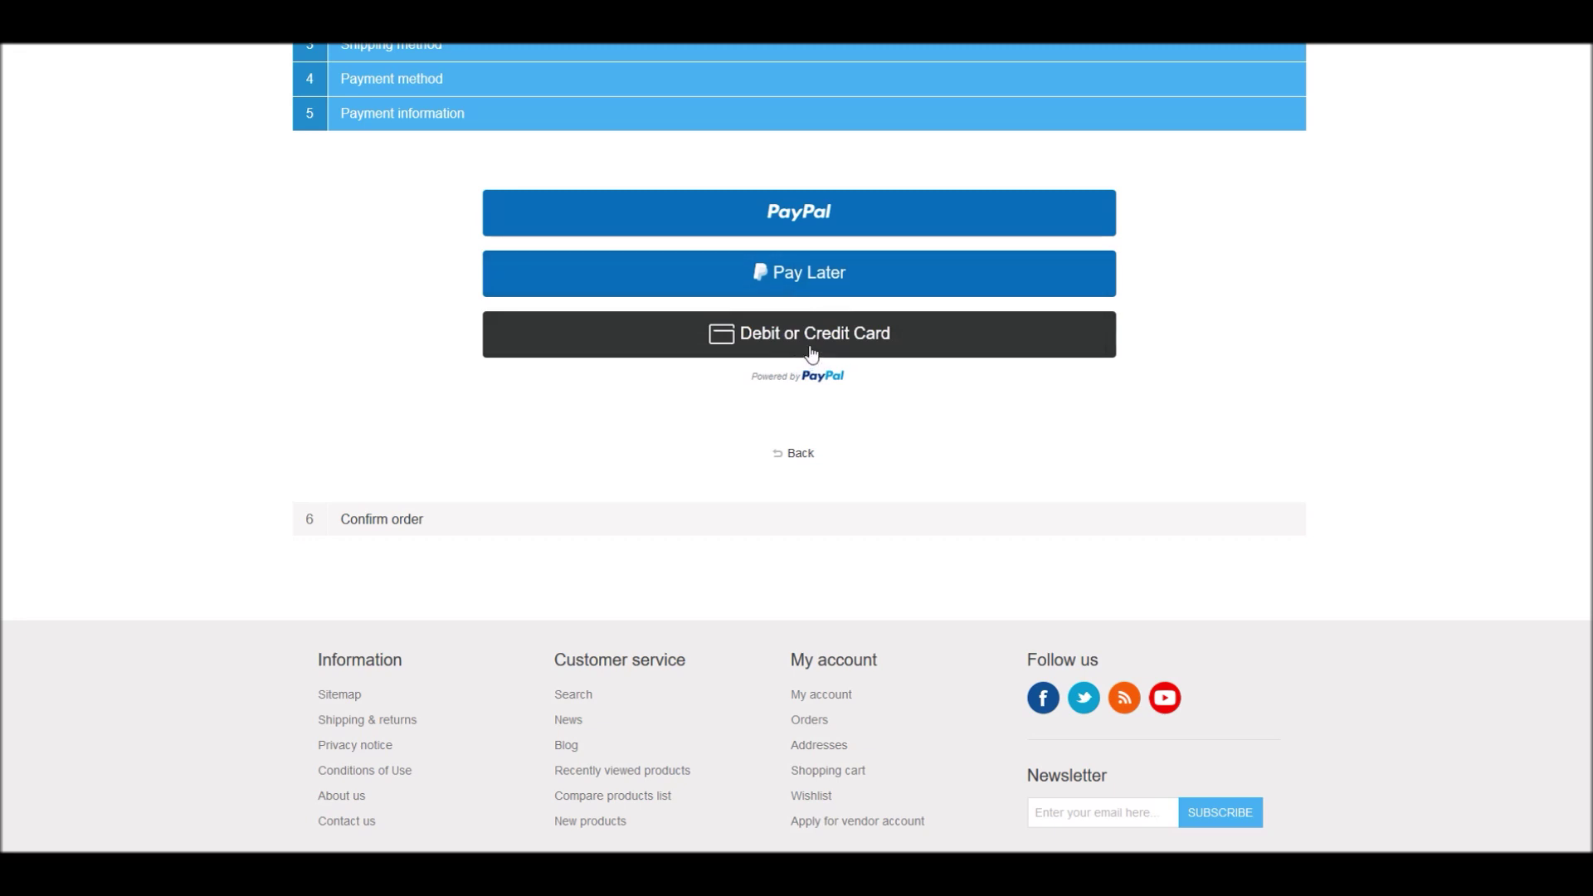
- Launch the PayPal sandbox login popup from the Payment information step
left_click(760, 224)
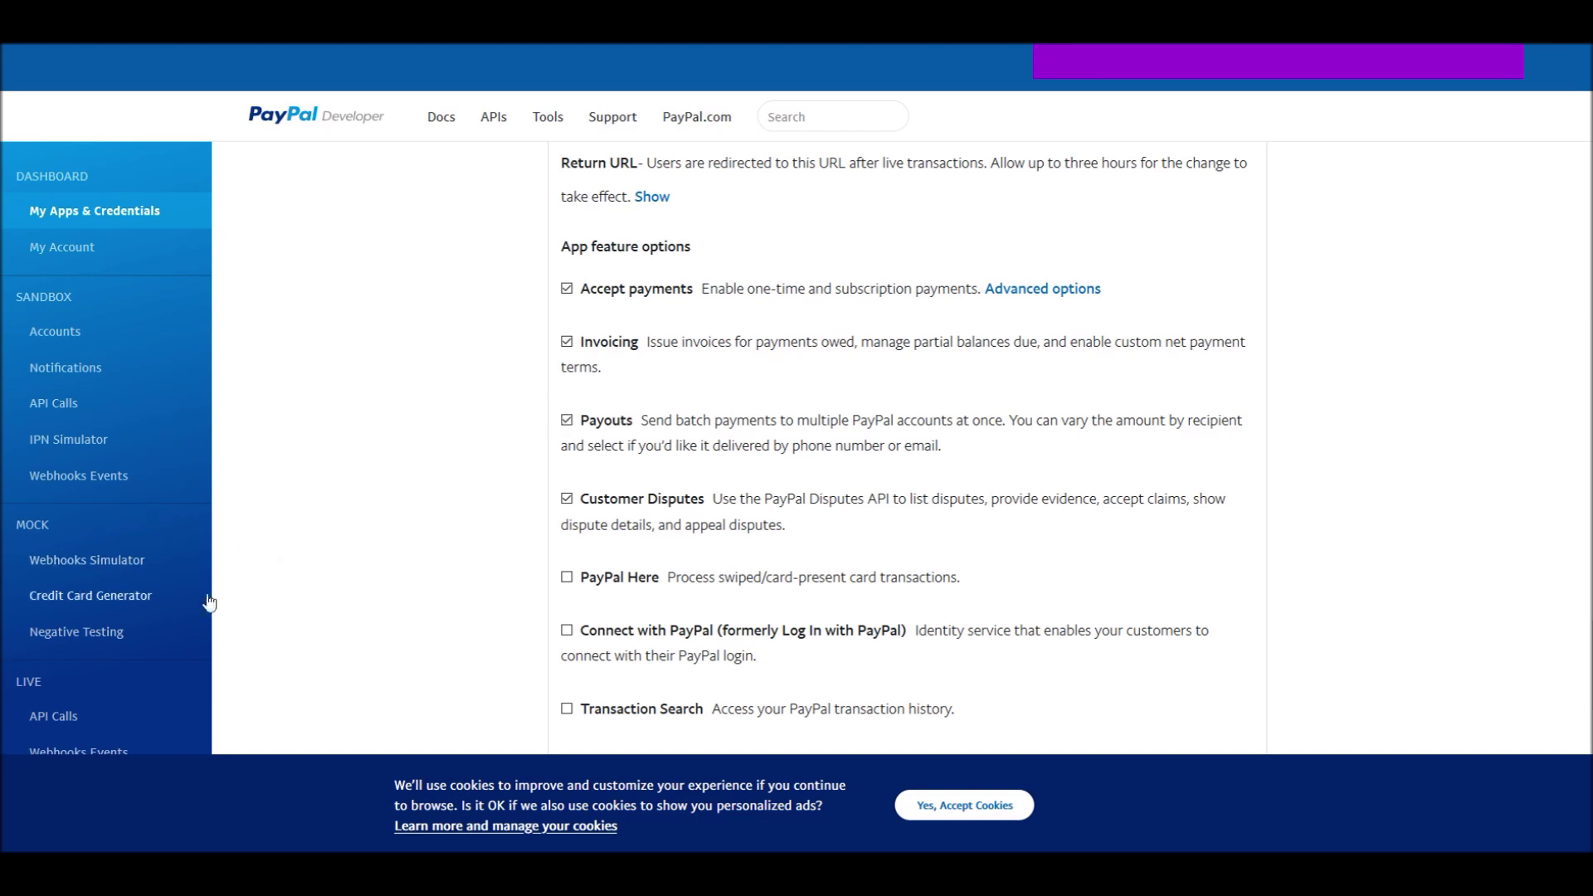
- Open Sandbox > Accounts and view the default personal test account's details via View/edit account
left_click(52, 337)
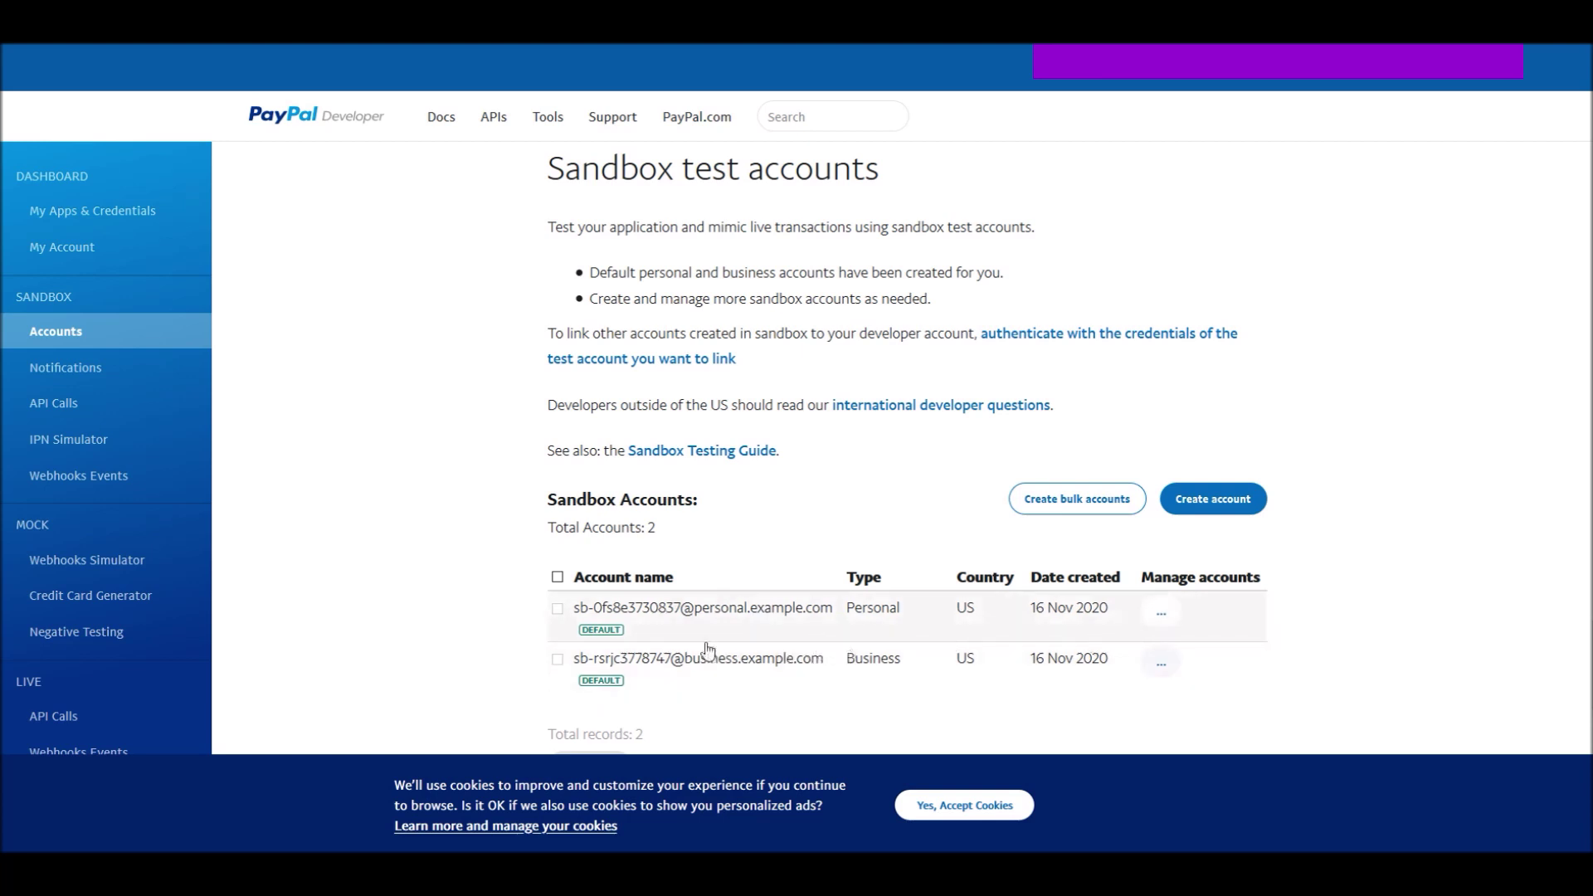
left_click(1163, 616)
left_click(1204, 803)
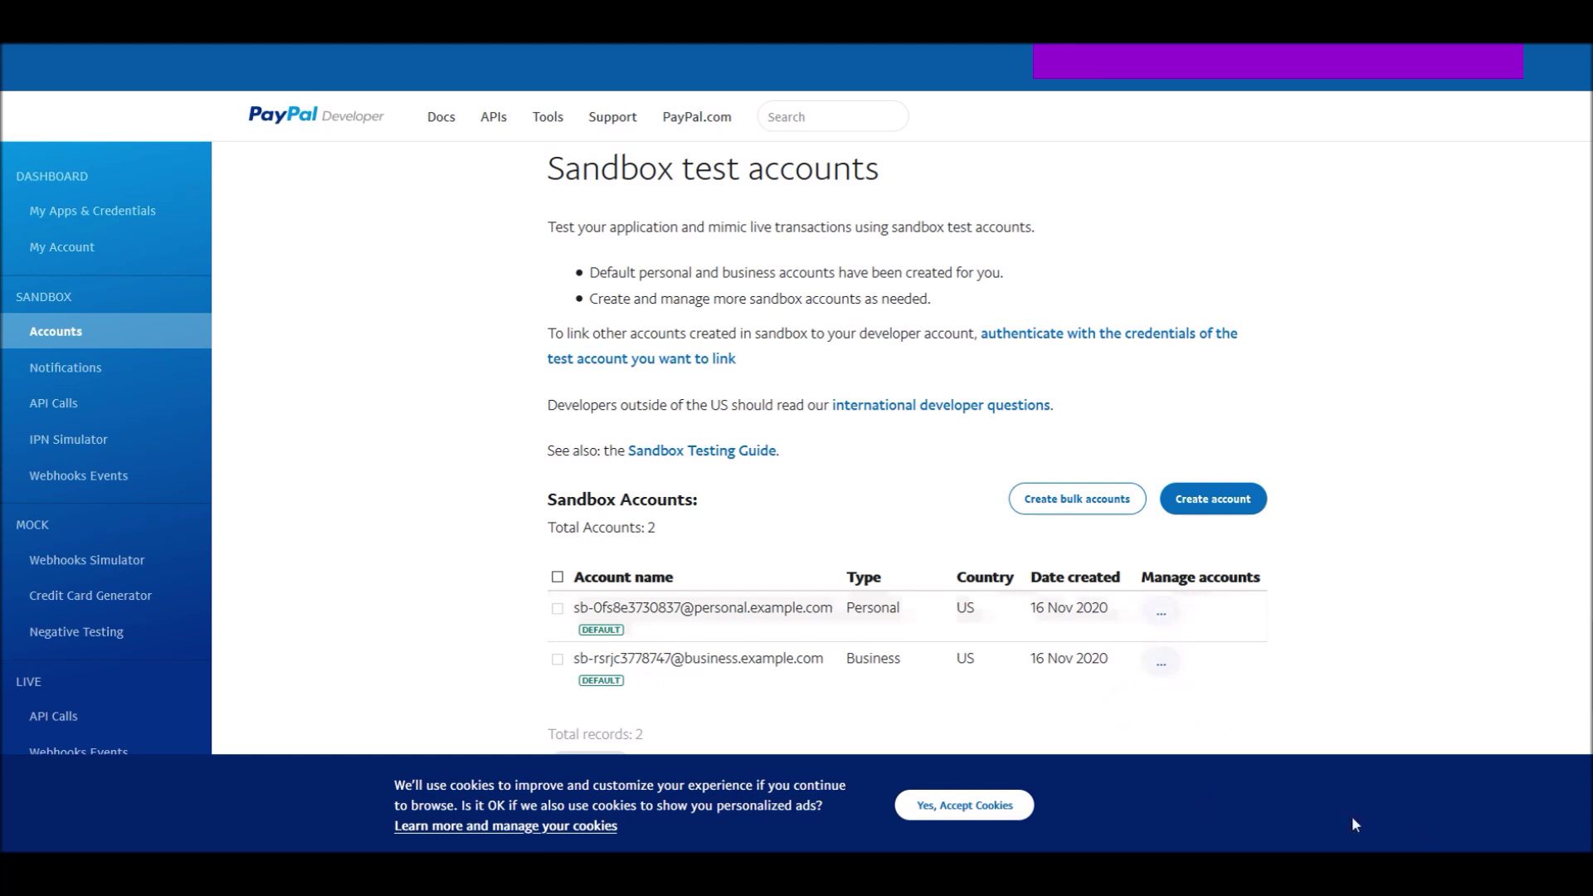
double_click(622, 612)
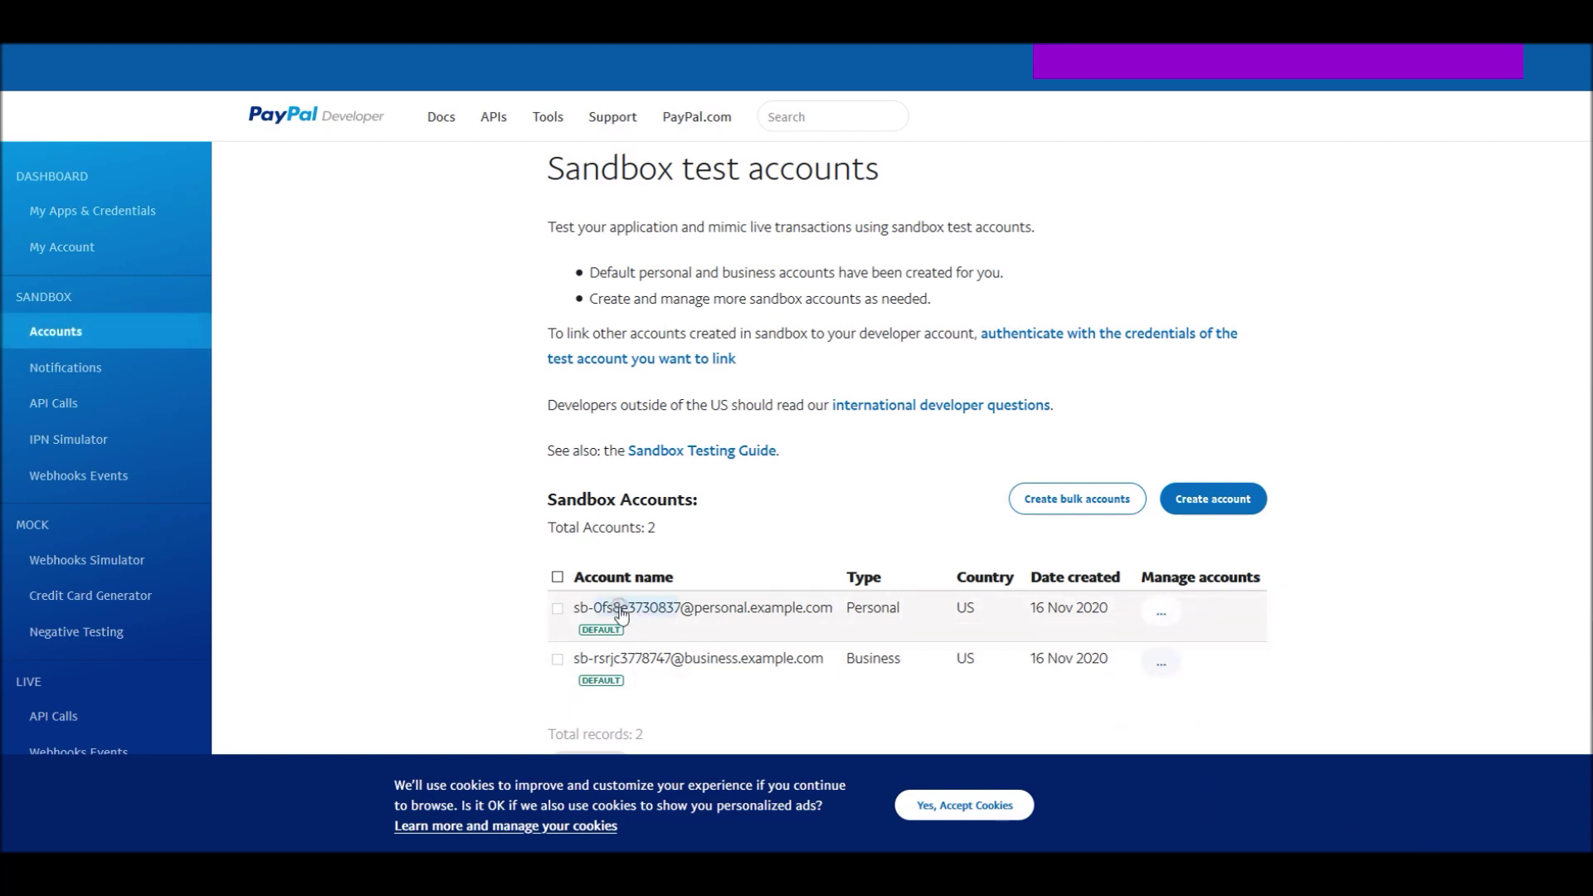
left_click(826, 613)
left_click(1148, 618)
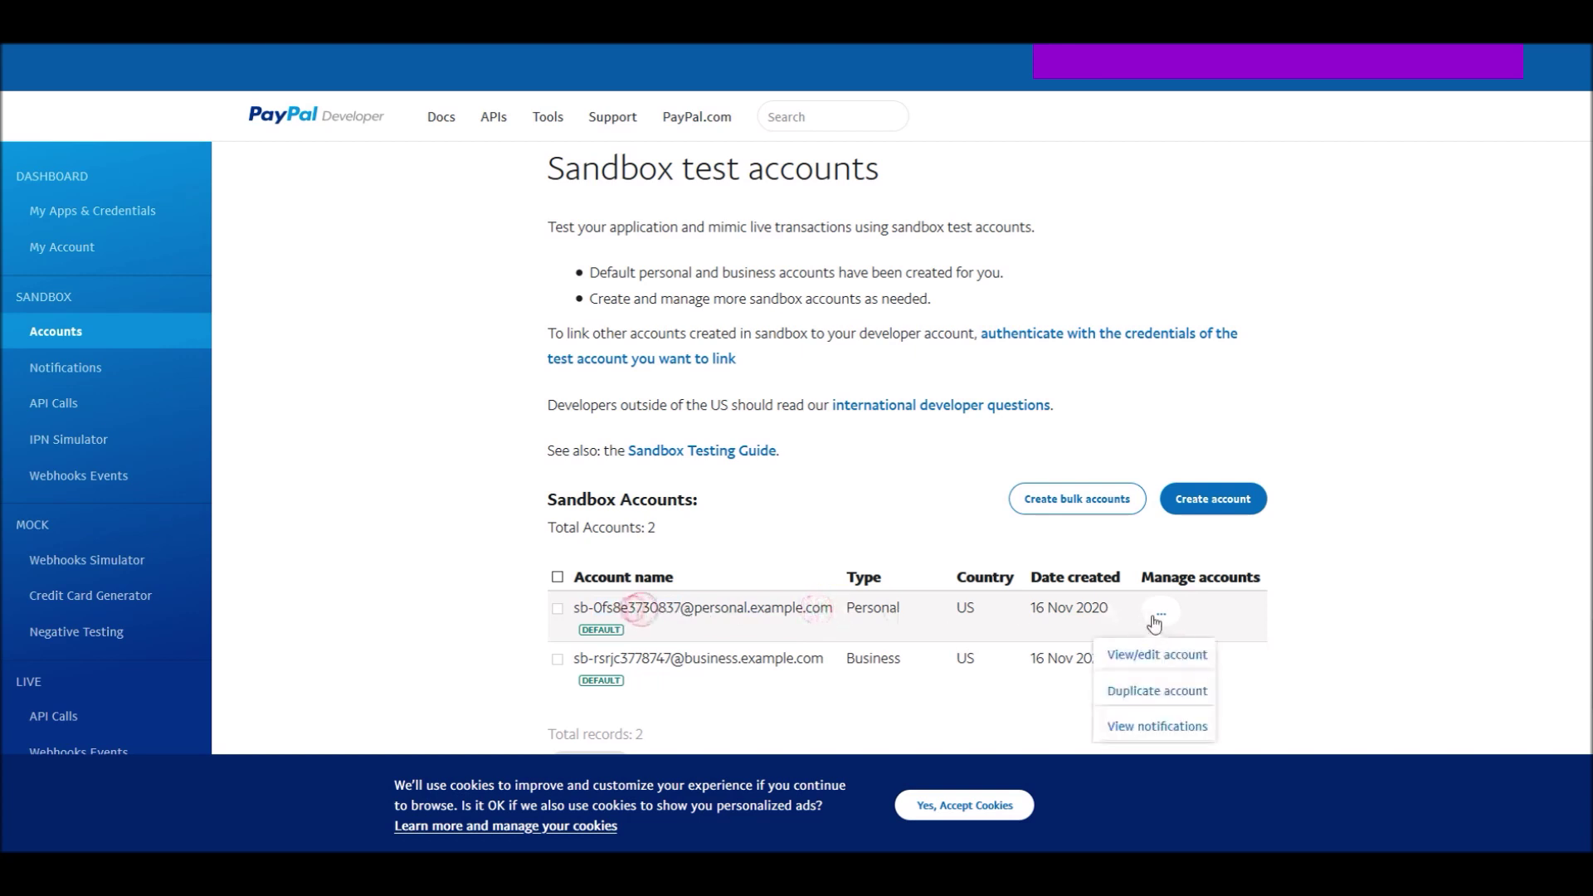
right_click(1181, 662)
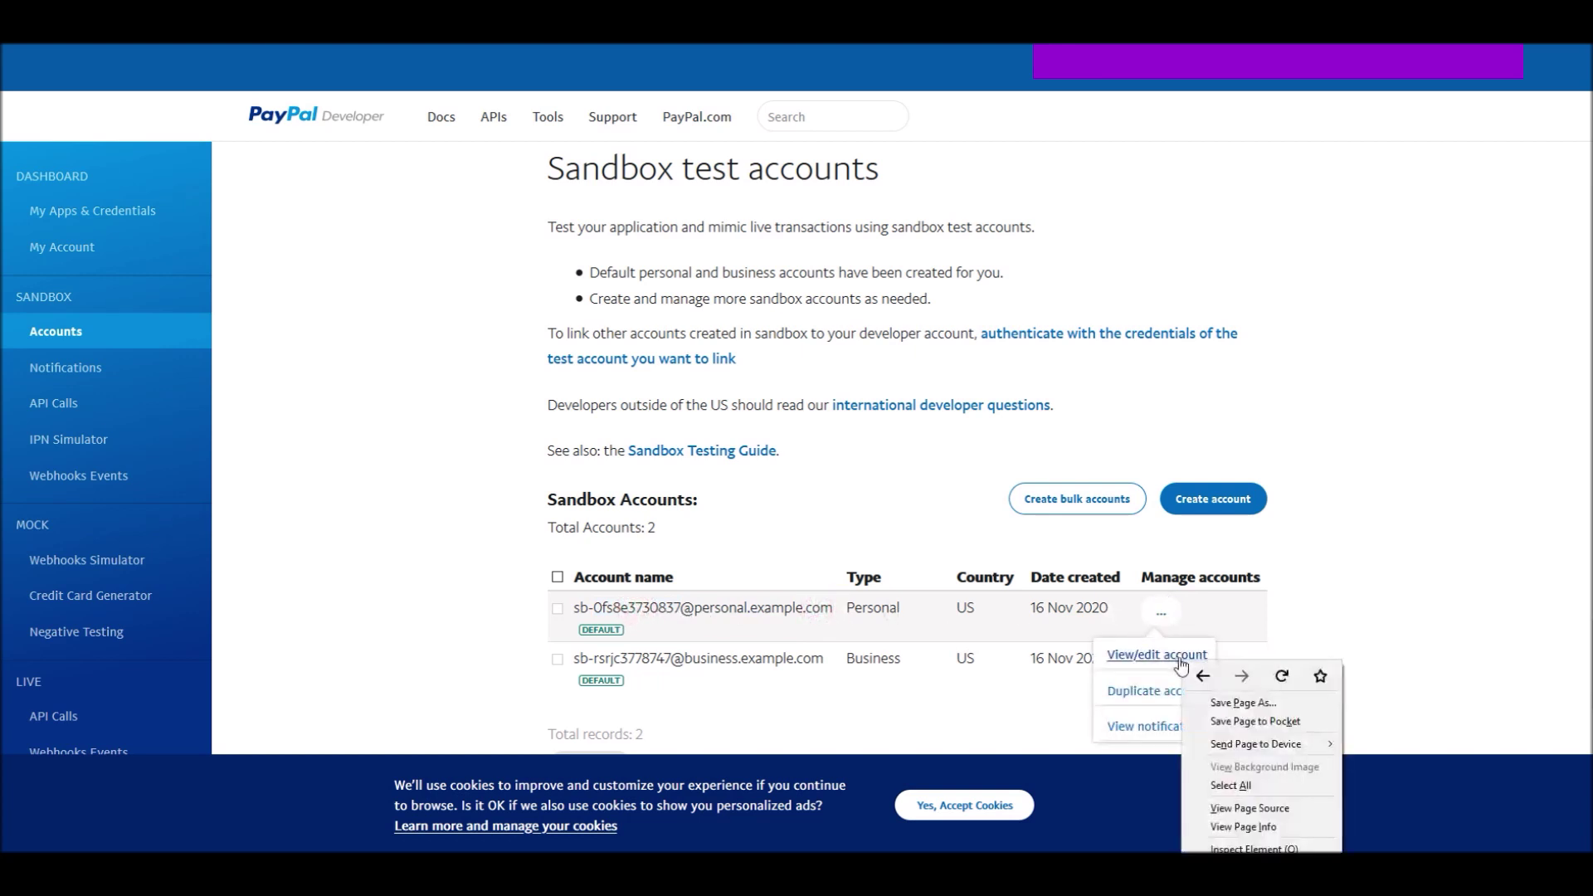
left_click(1160, 614)
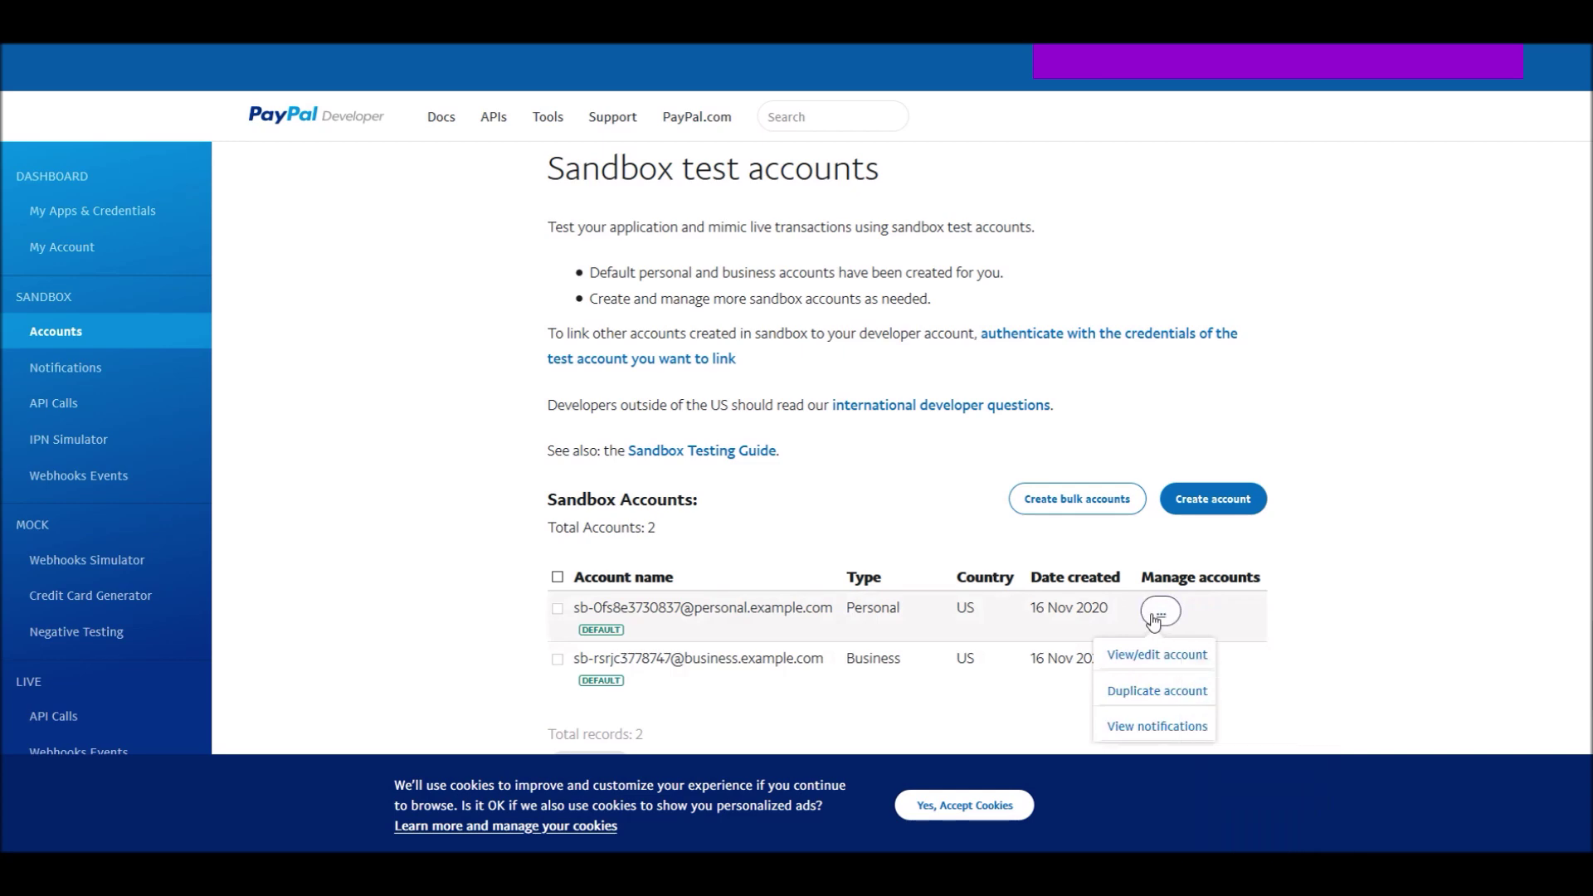
left_click(1166, 654)
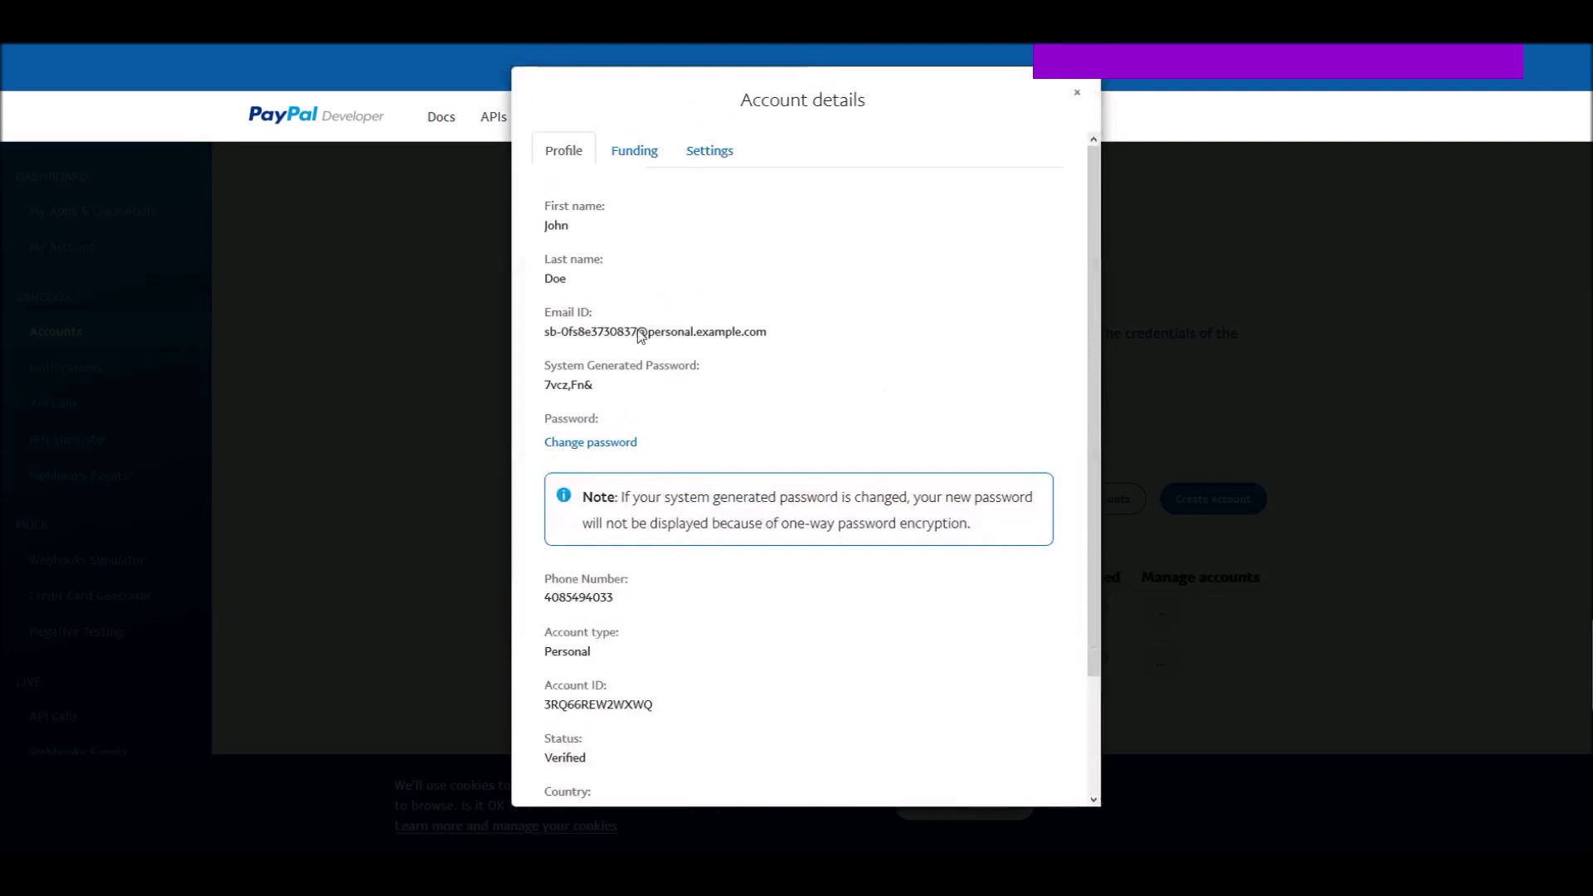
- Copy the sandbox personal account's e-mail into the PayPal login popup's email field
triple_click(634, 331)
key("ctrl+c")
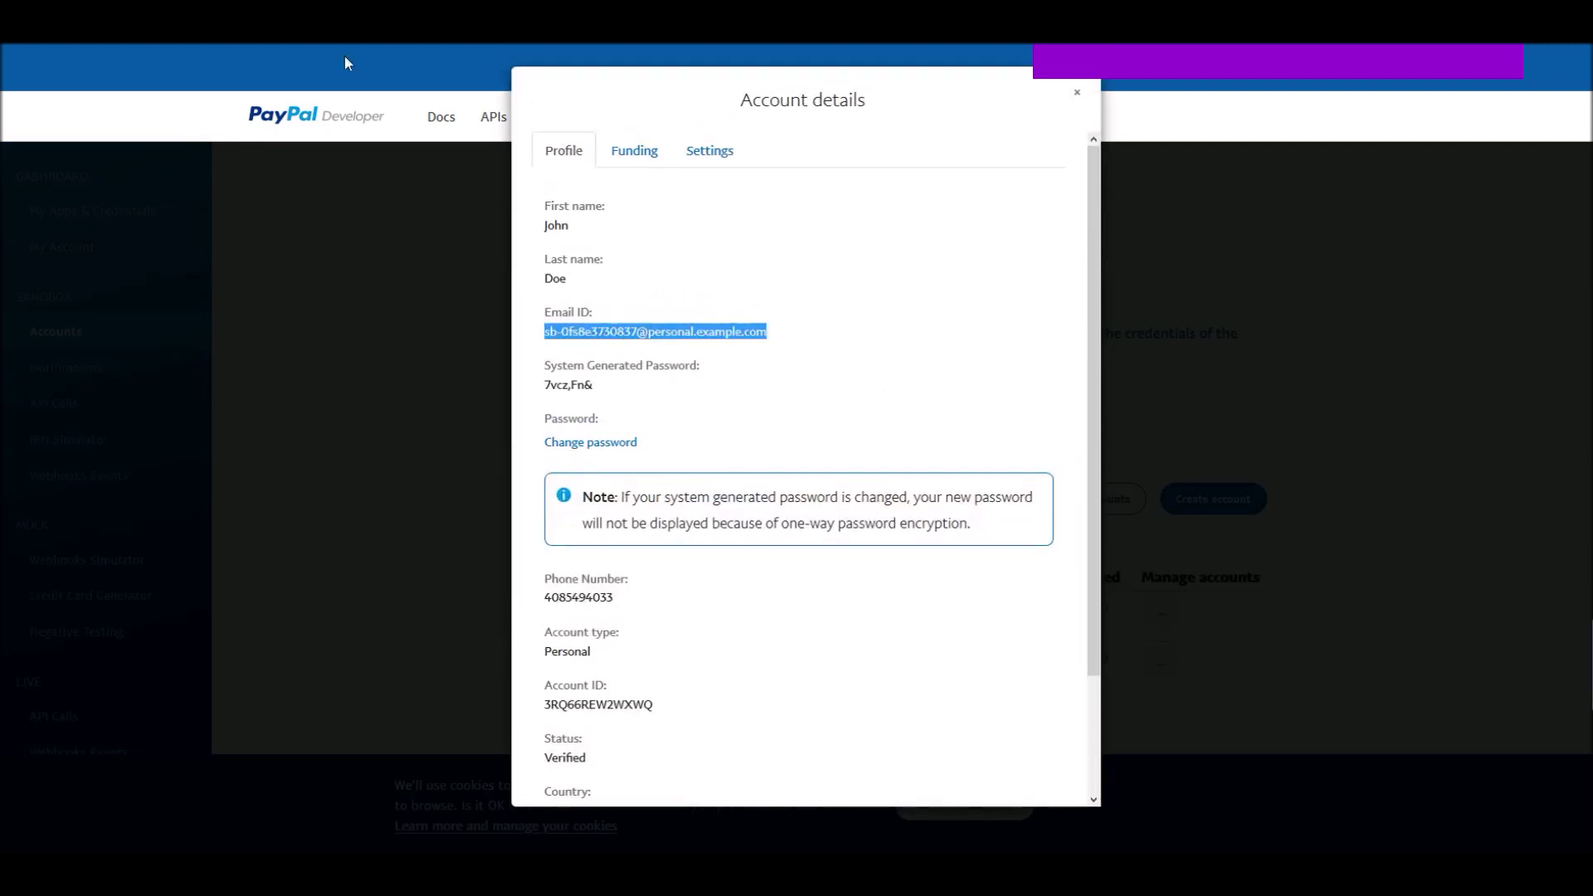
key("alt+Tab")
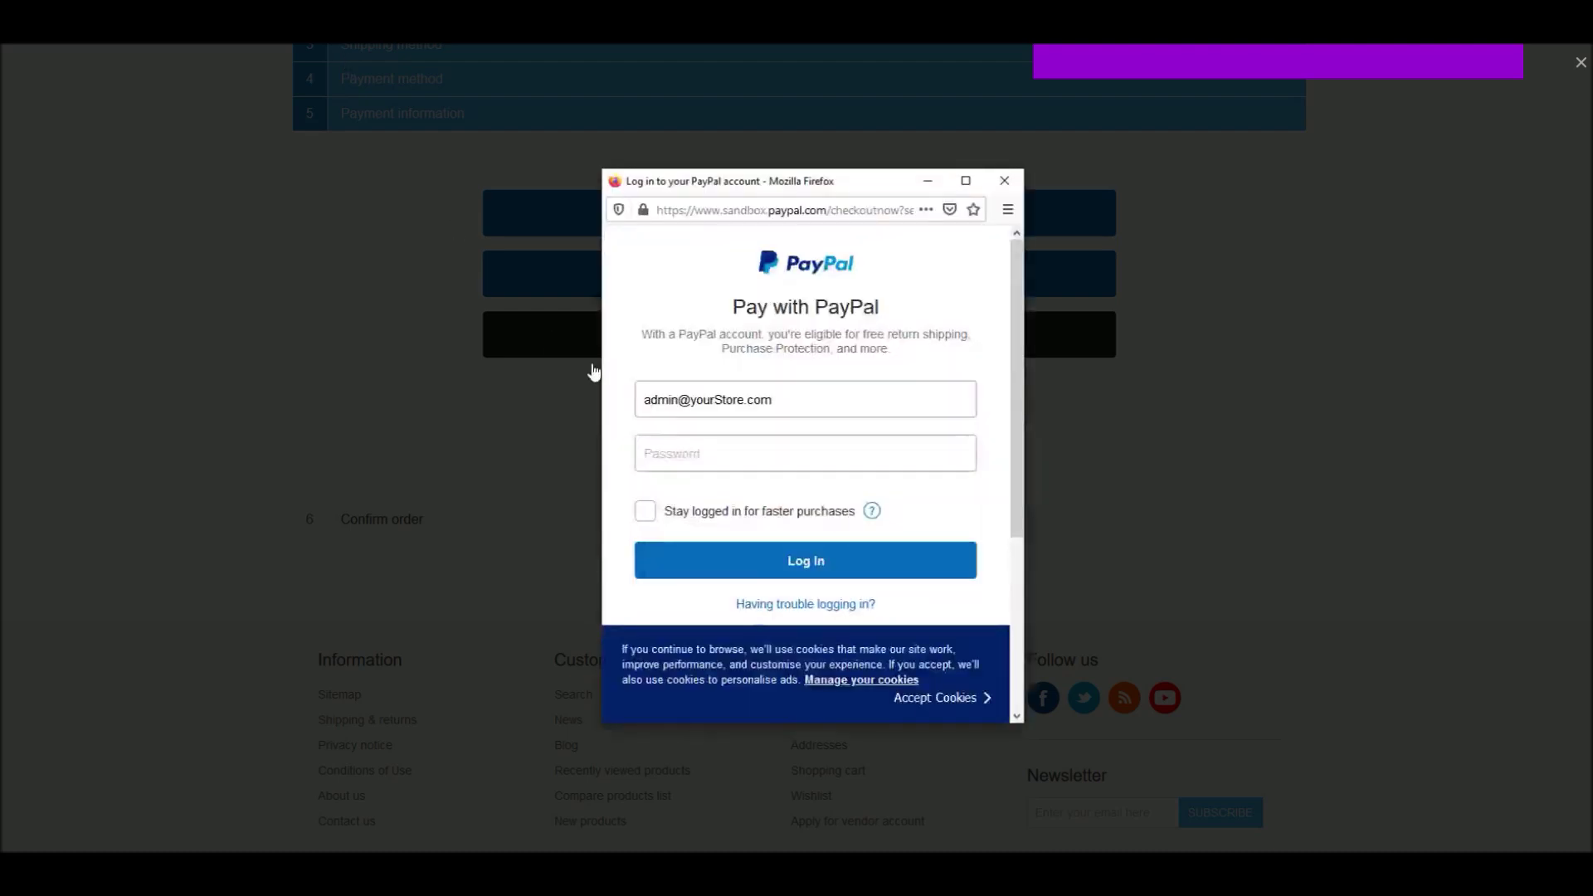
double_click(719, 401)
key("ctrl+a")
key("ctrl+v")
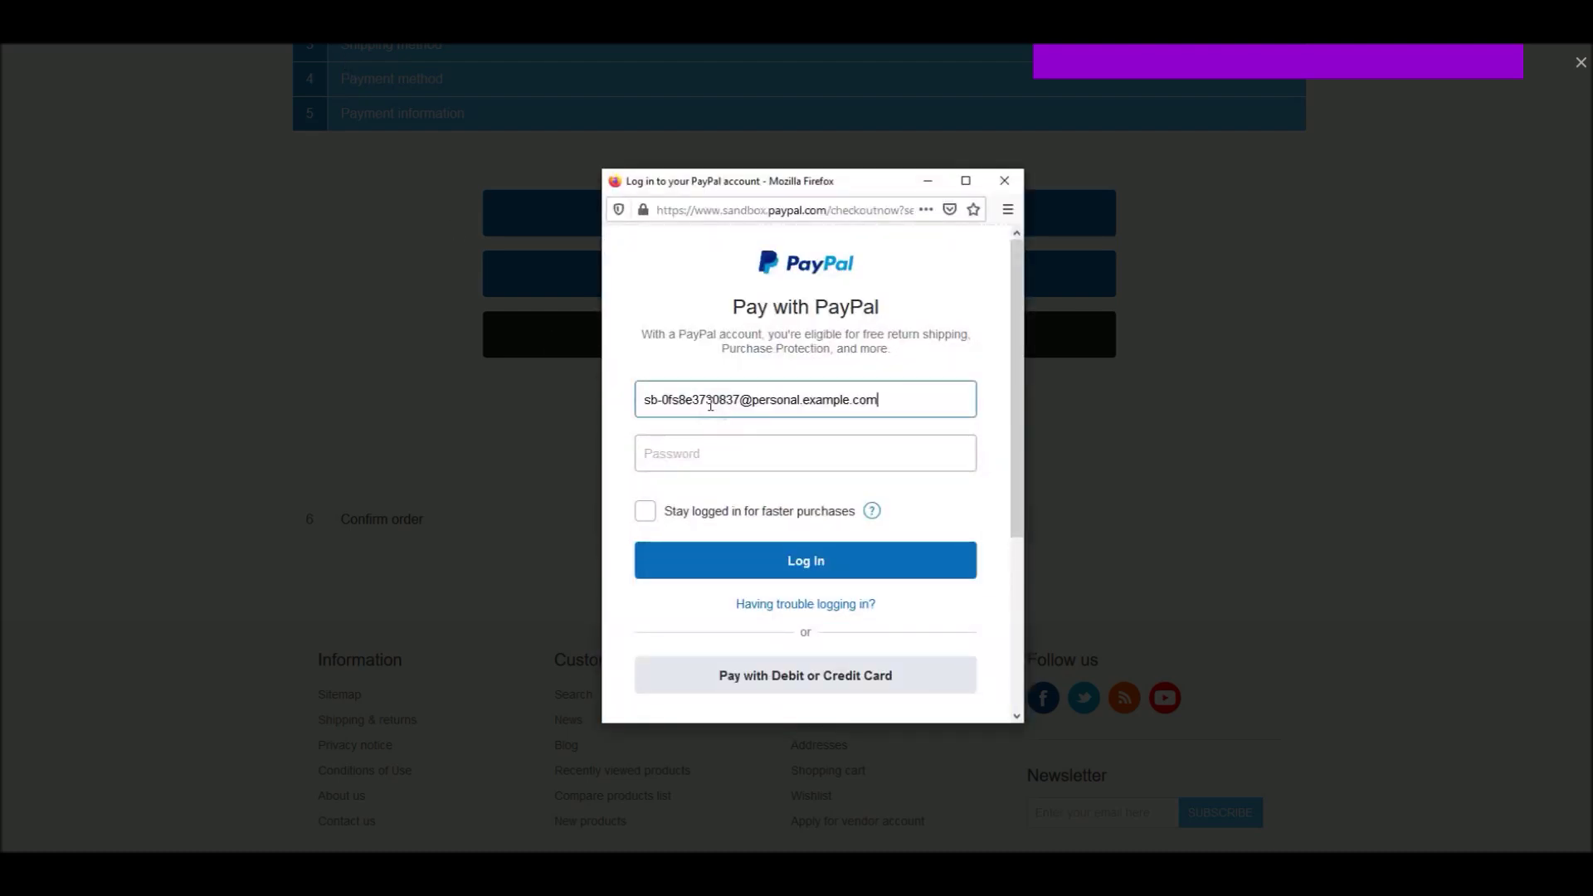
- Paste the account's system-generated password into the password field and log in
key("alt+Tab")
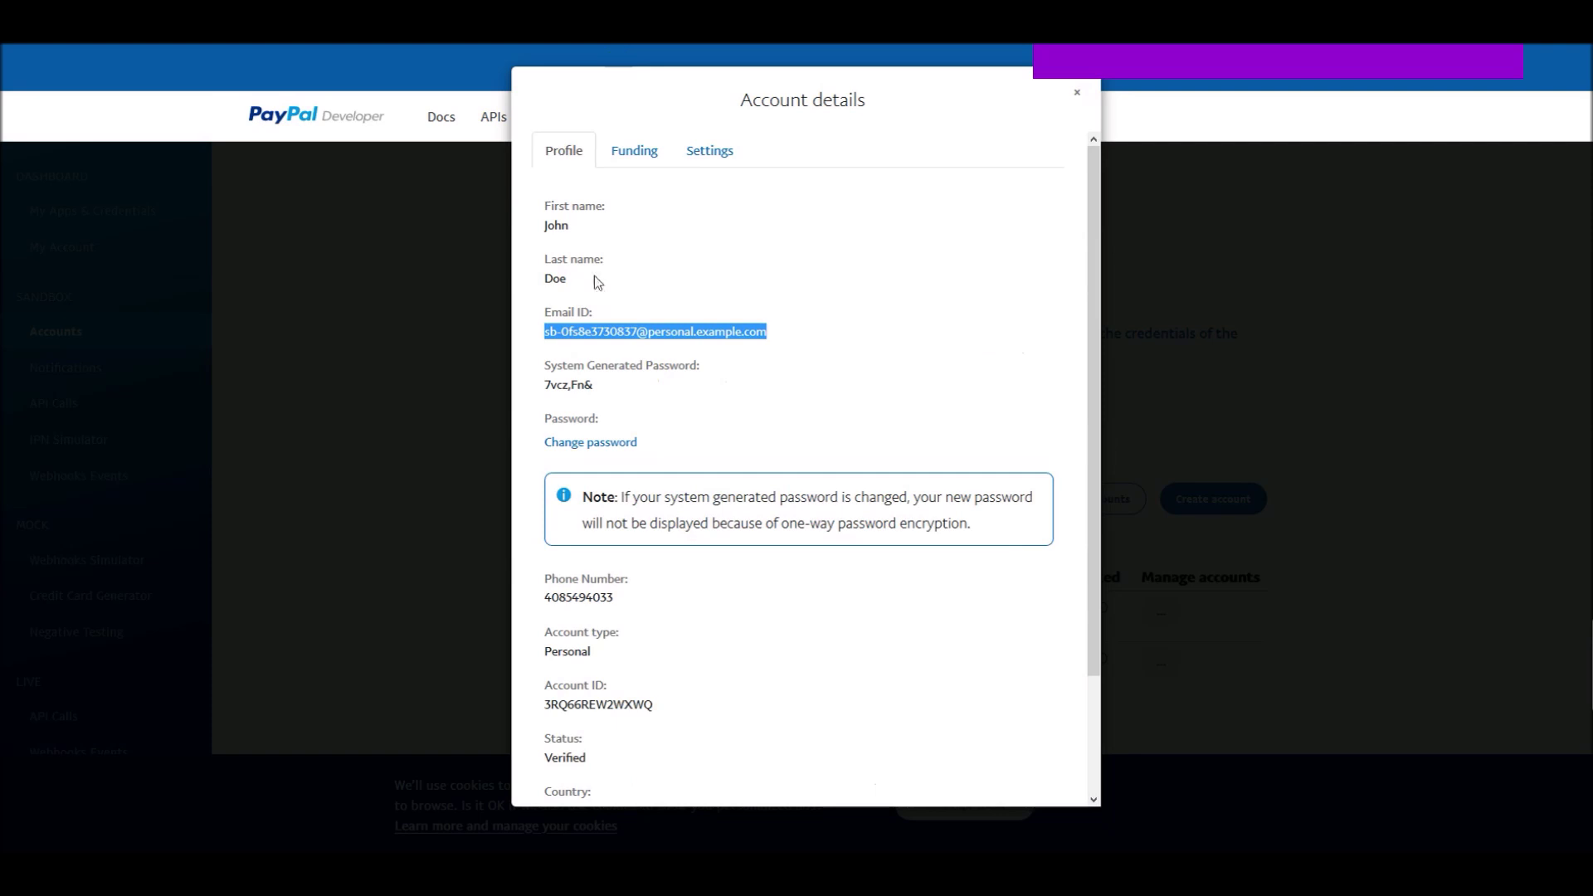
triple_click(581, 386)
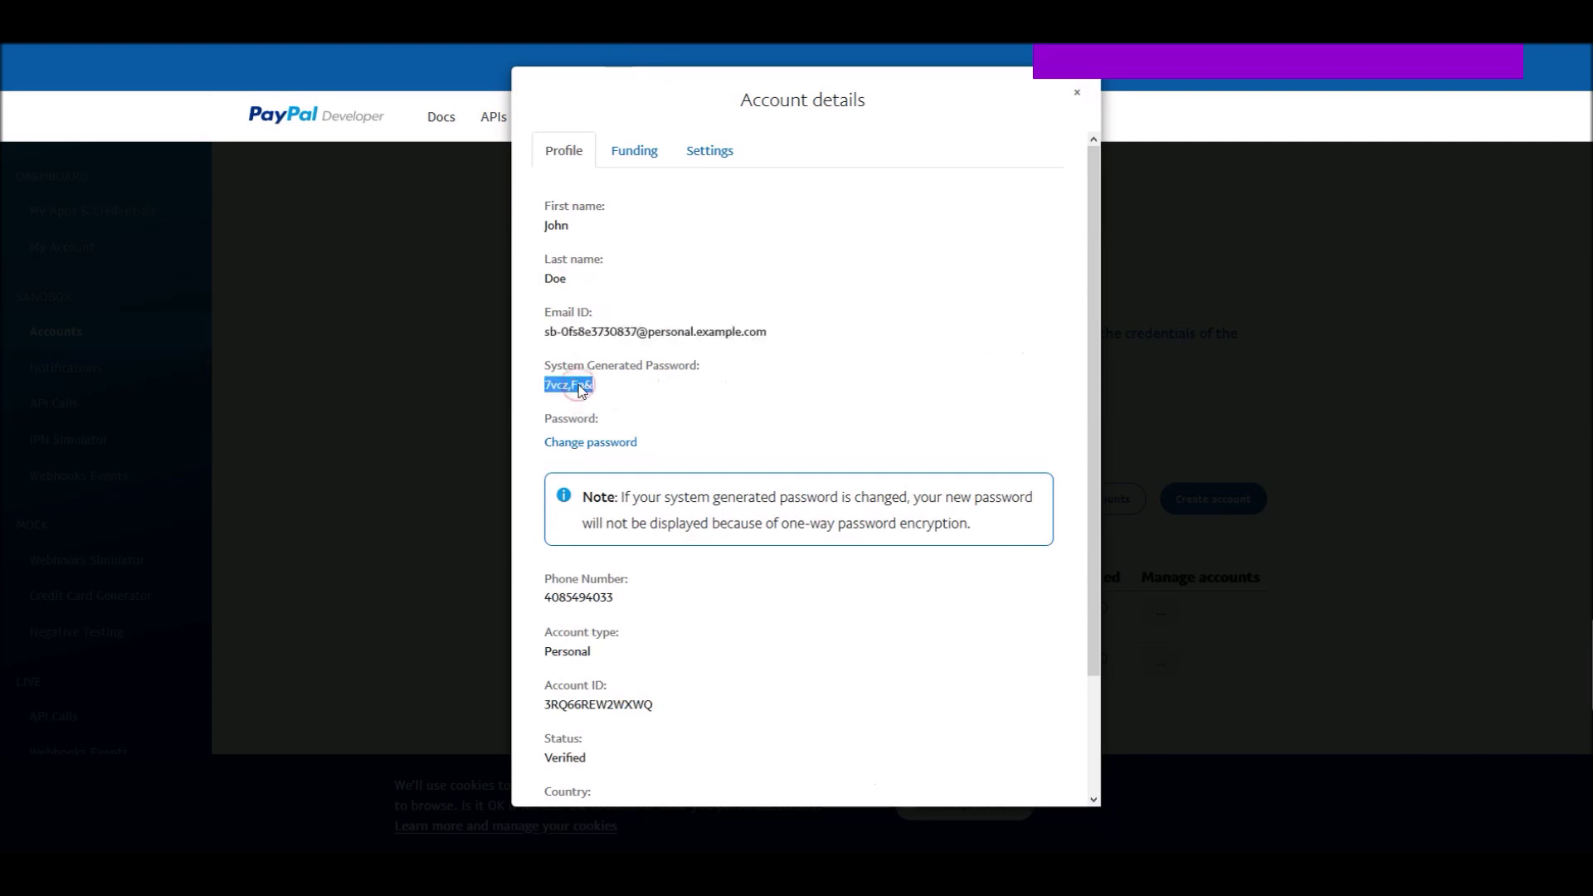
left_click(208, 47)
left_click(694, 453)
key("ctrl+v")
left_click(844, 571)
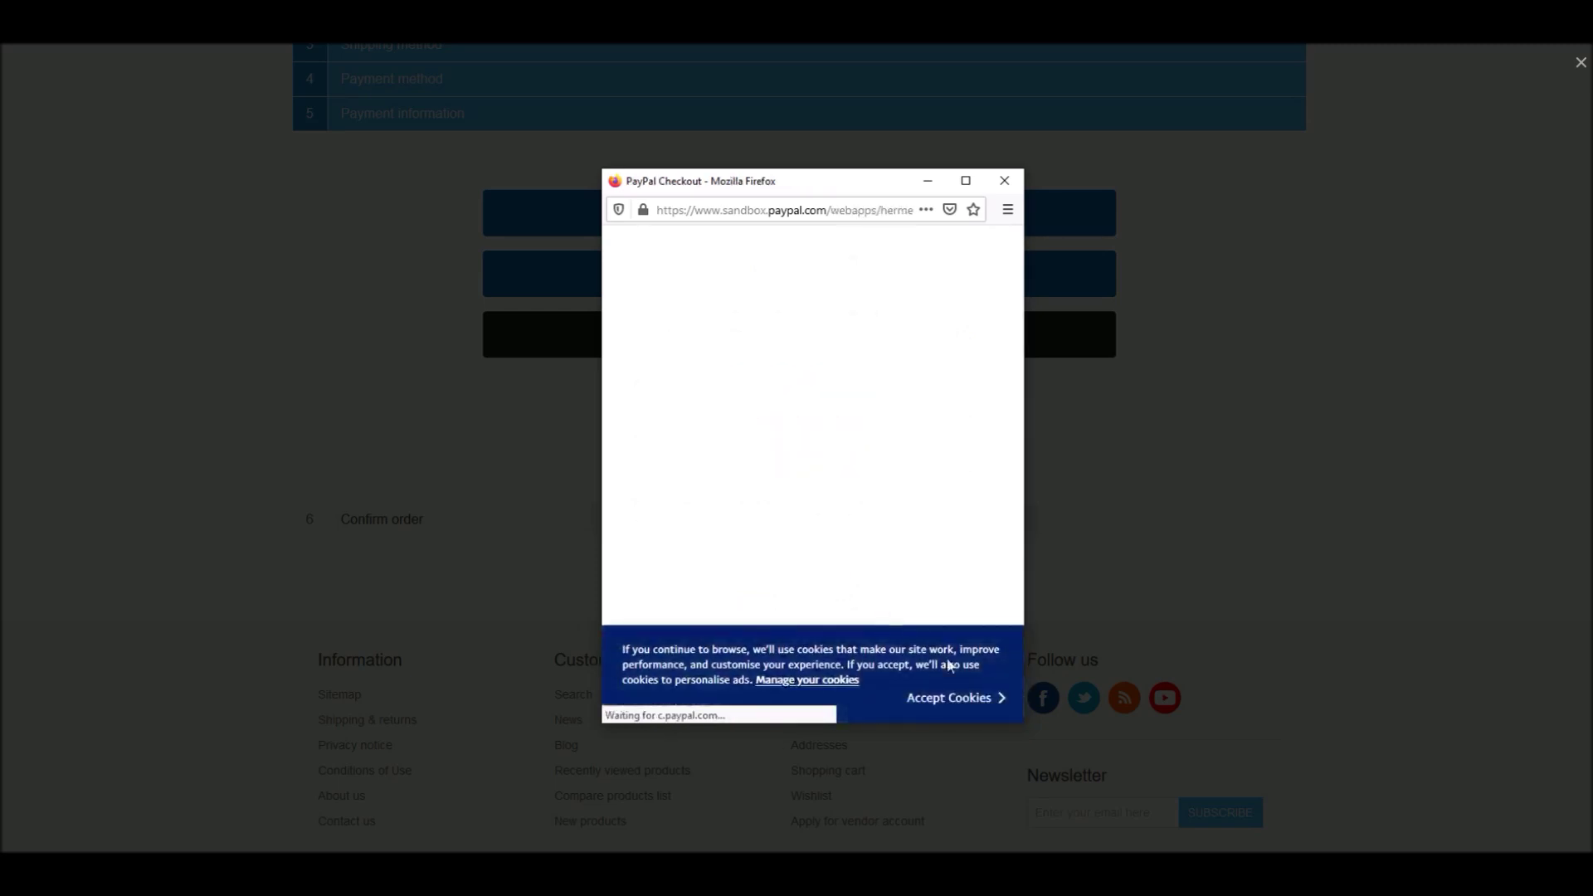
- Accept cookies and approve the $245.00 payment from the sandbox PayPal balance
left_click(962, 697)
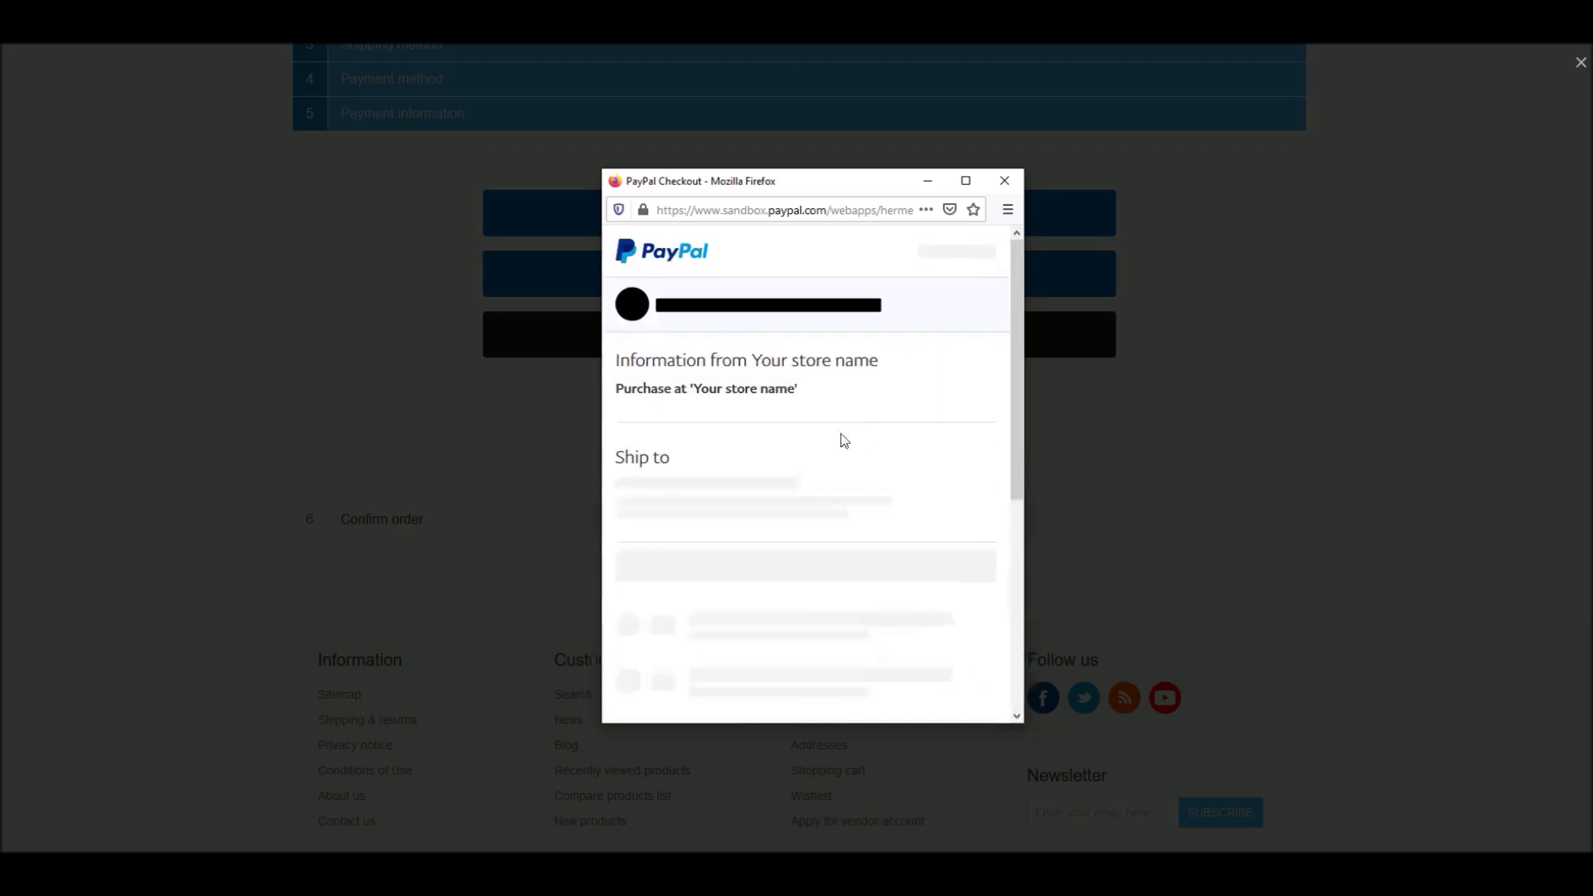
scroll(809, 414, "down", 2)
scroll(809, 414, "up", 2)
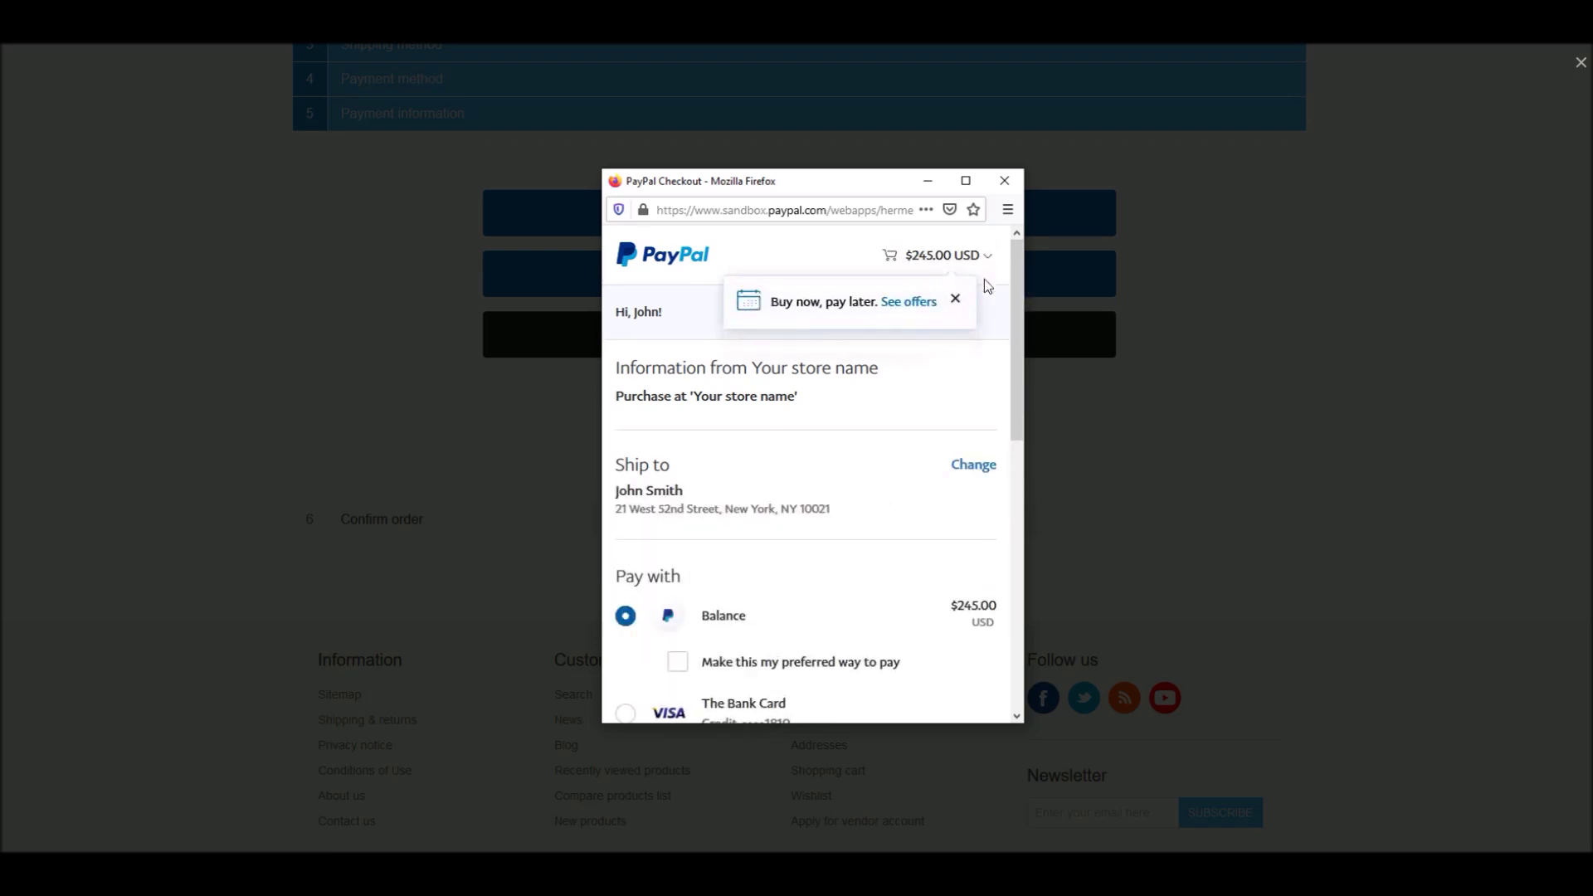
left_click(1018, 501)
scroll(794, 359, "up", 5)
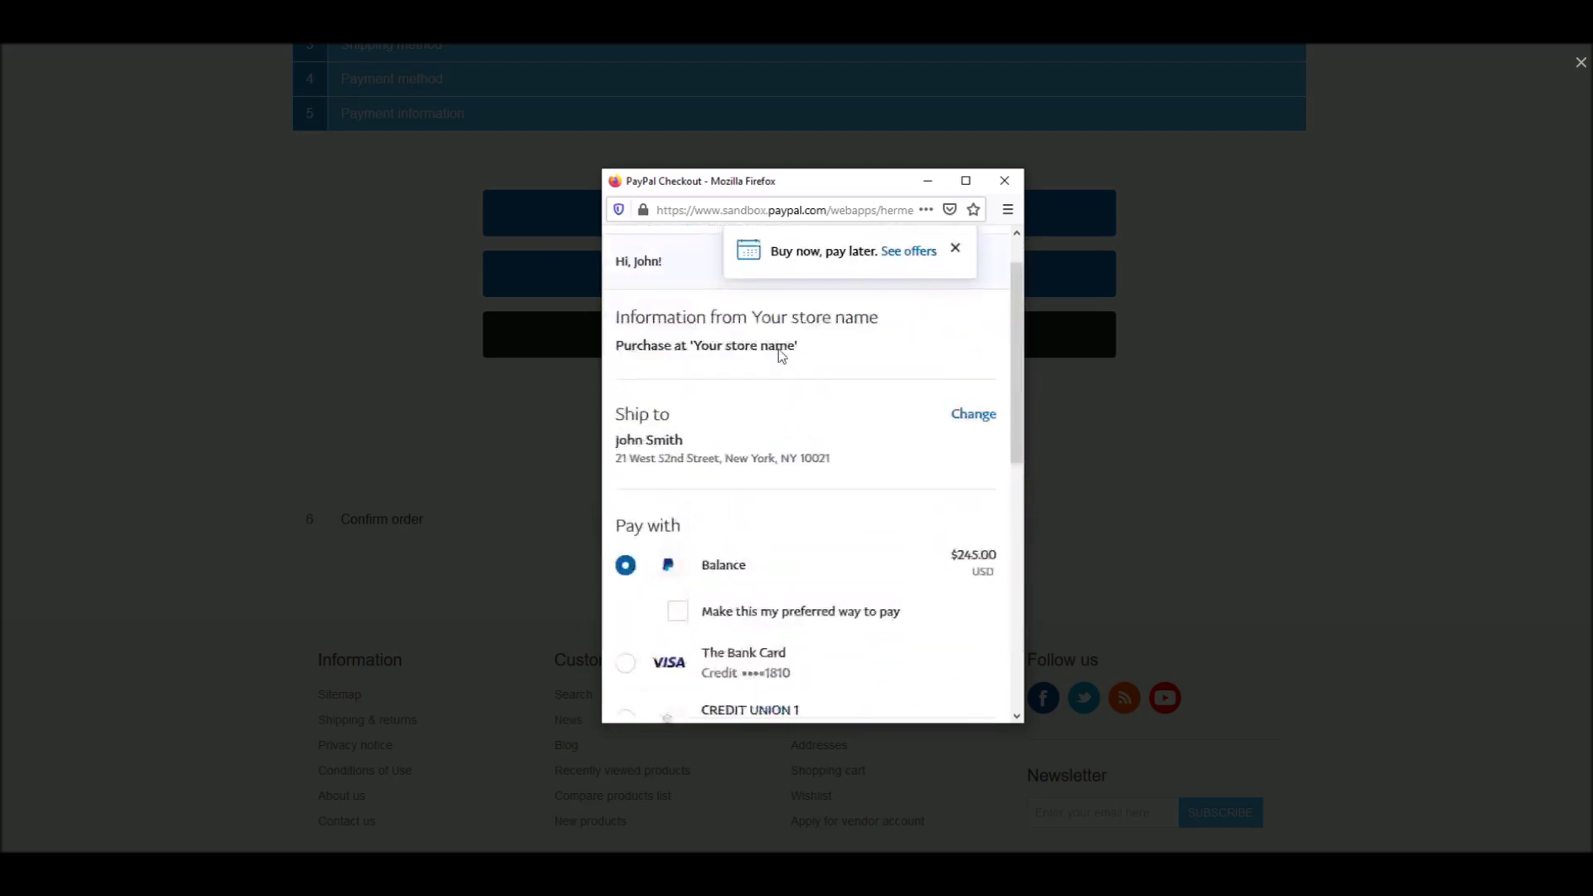
scroll(870, 573, "down", 1)
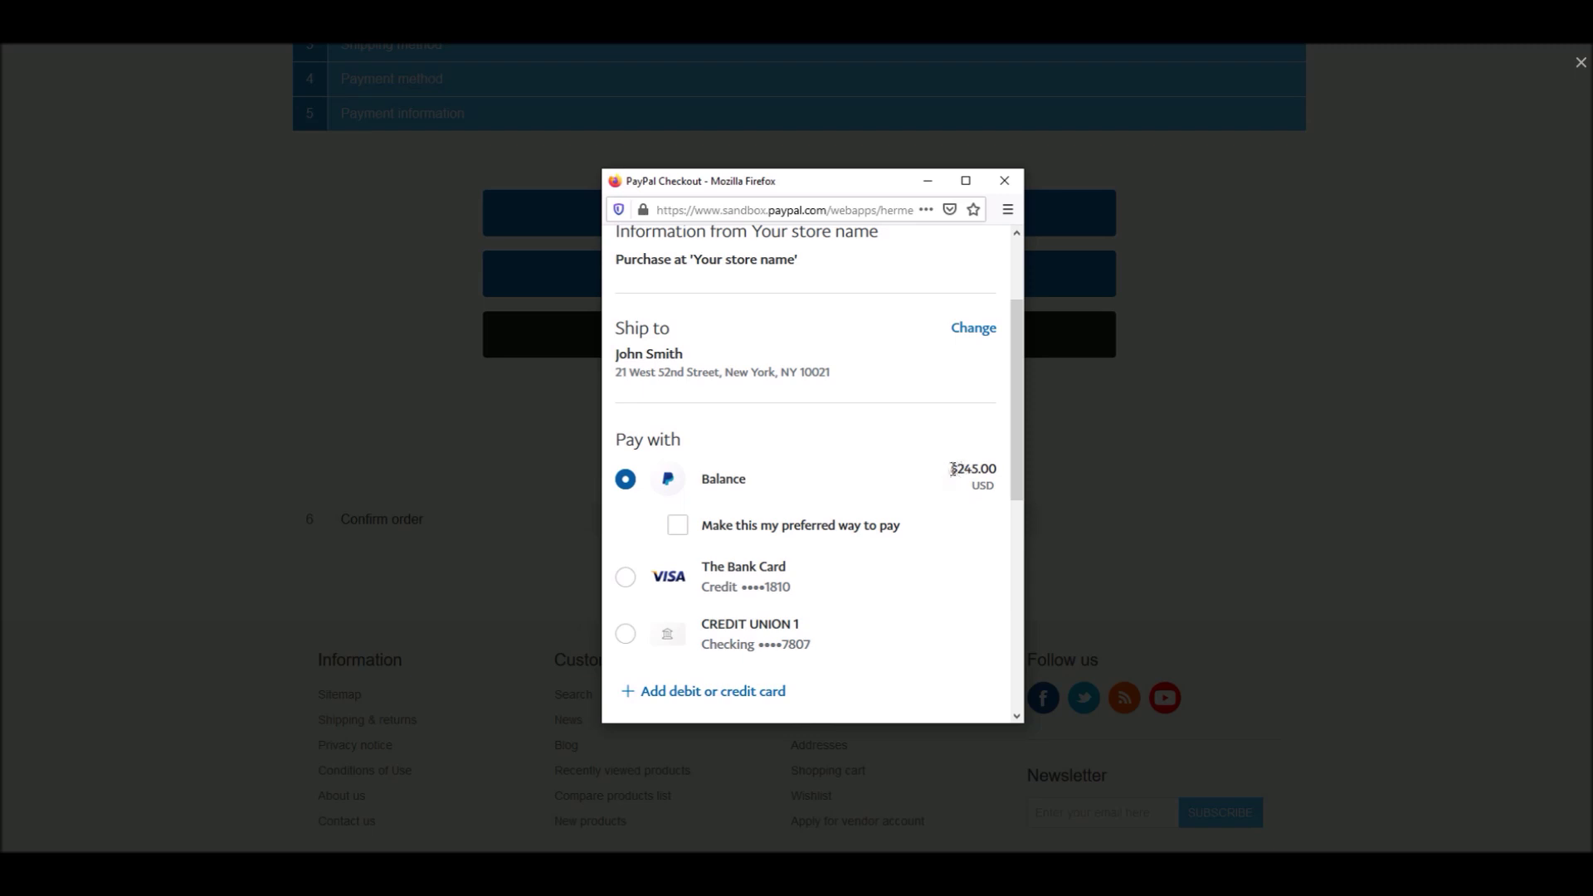
scroll(800, 469, "down", 3)
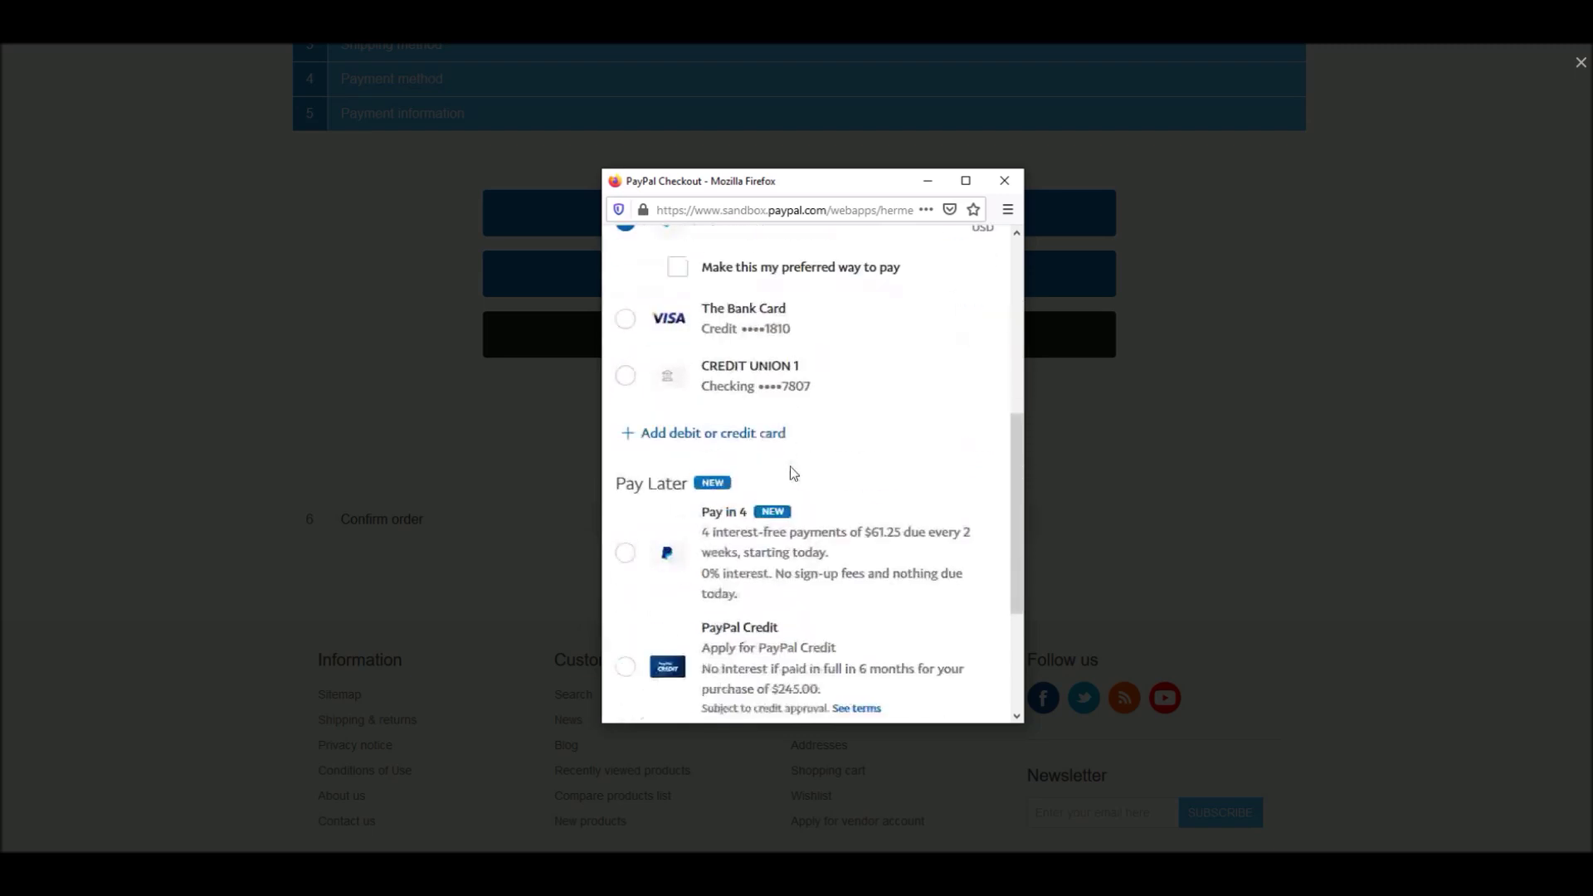
scroll(792, 461, "down", 3)
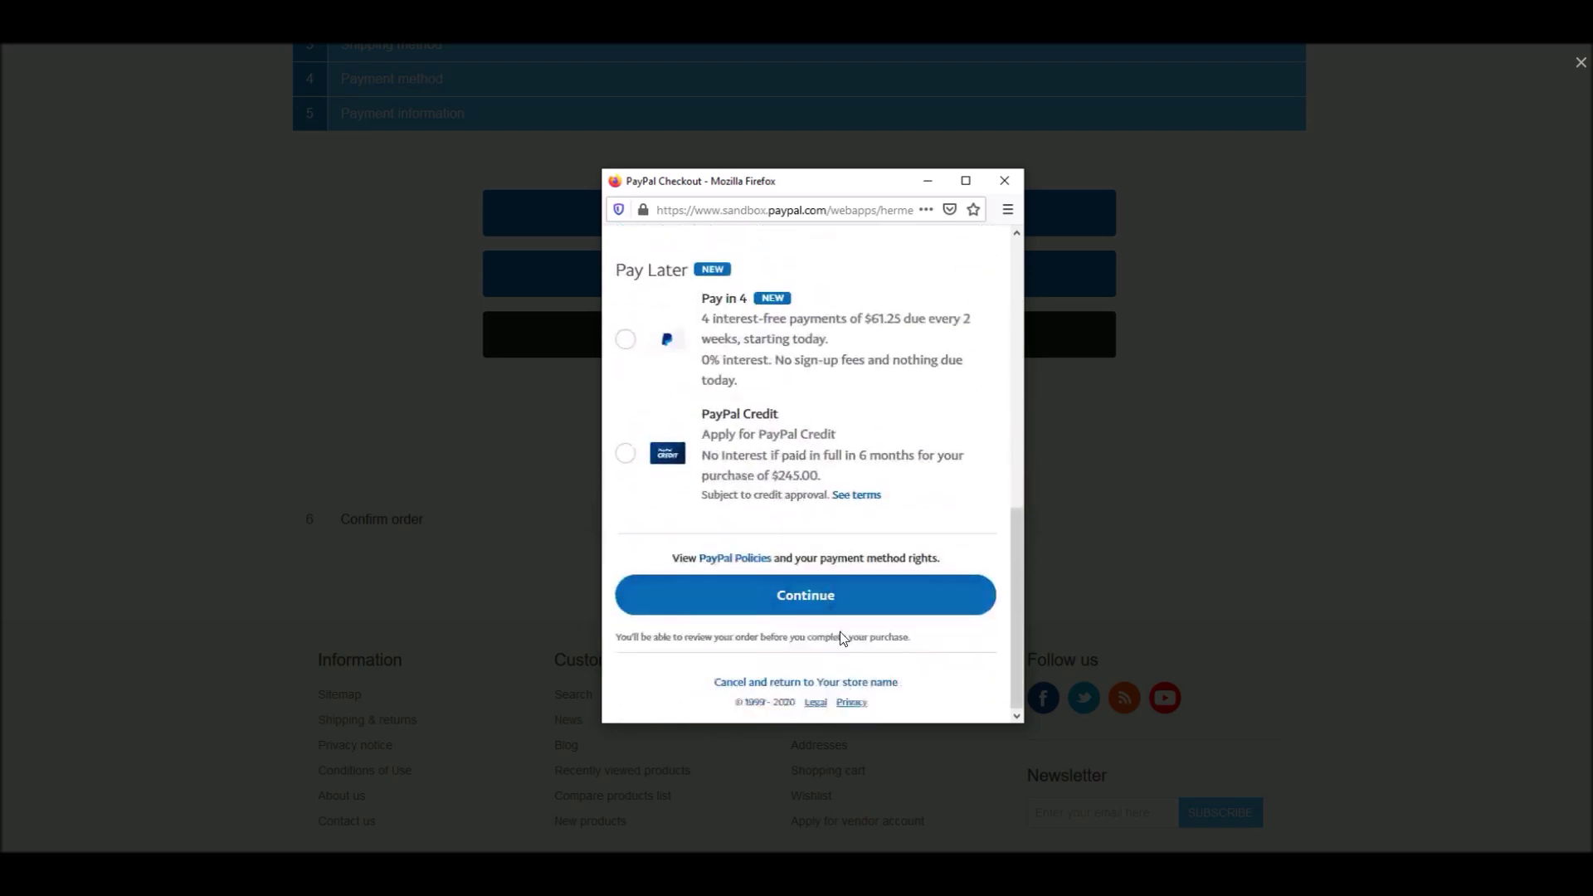
left_click(805, 608)
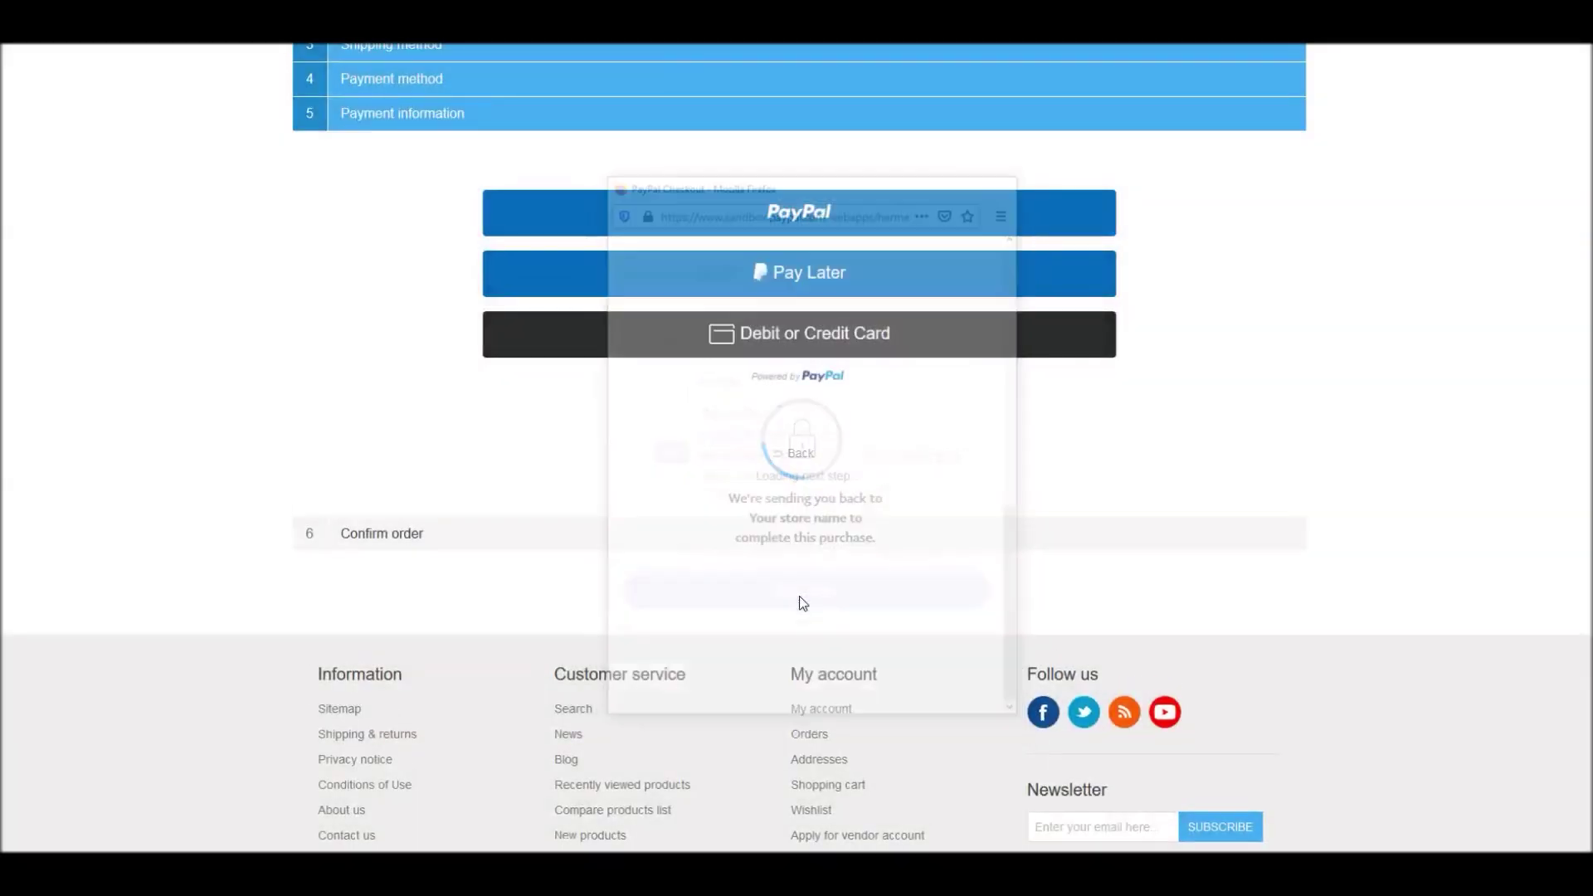
- Review the Confirm order summary and submit the $245.00 HTC One M8 order
scroll(798, 599, "down", 6)
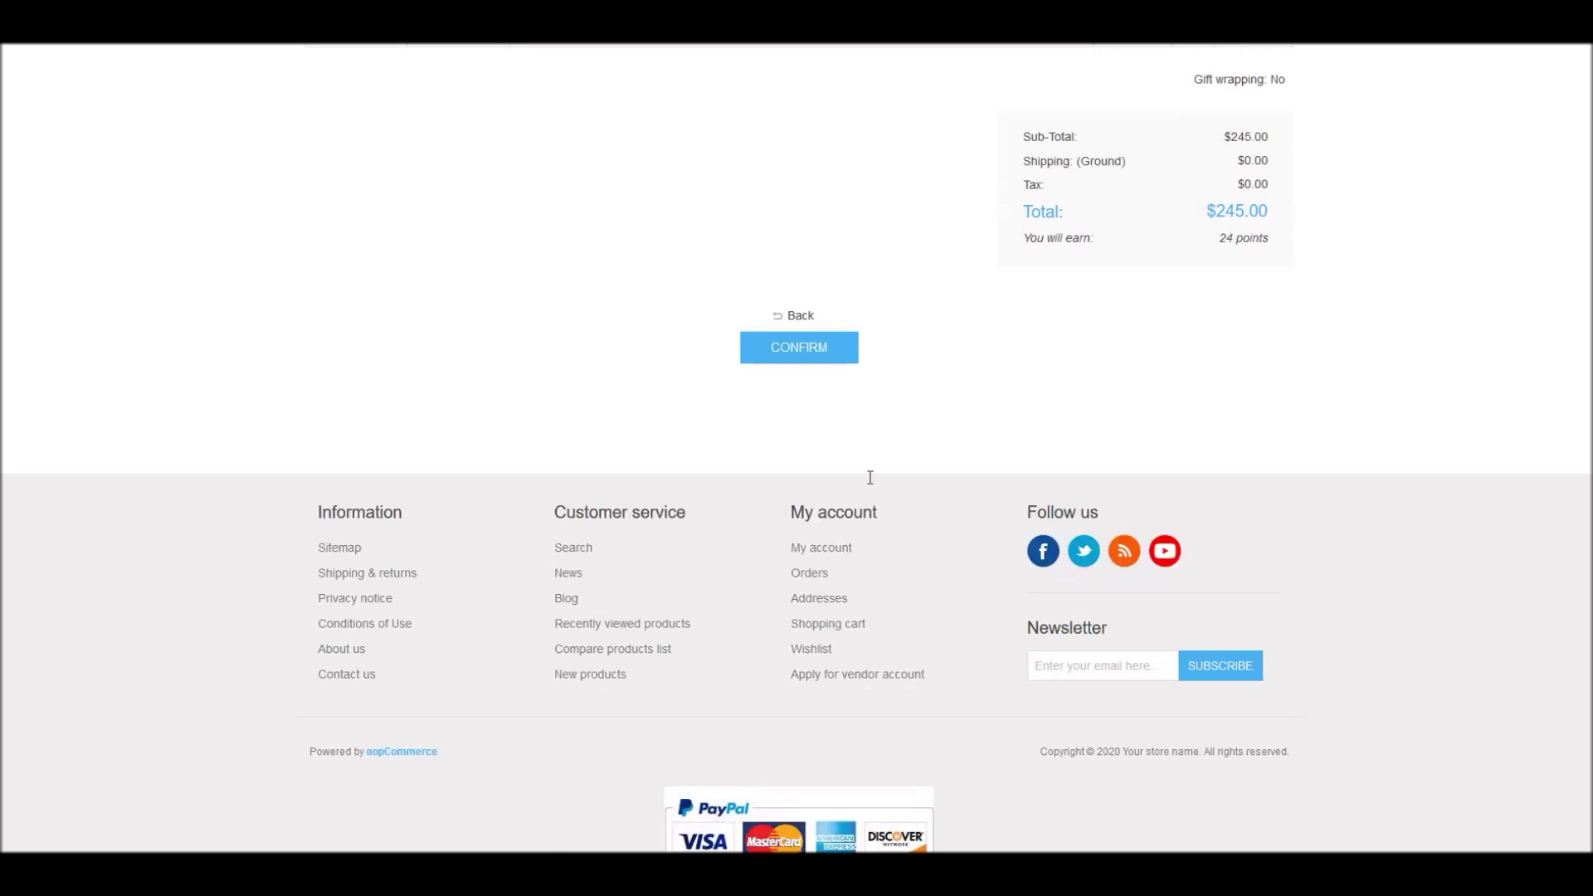
scroll(1262, 326, "up", 8)
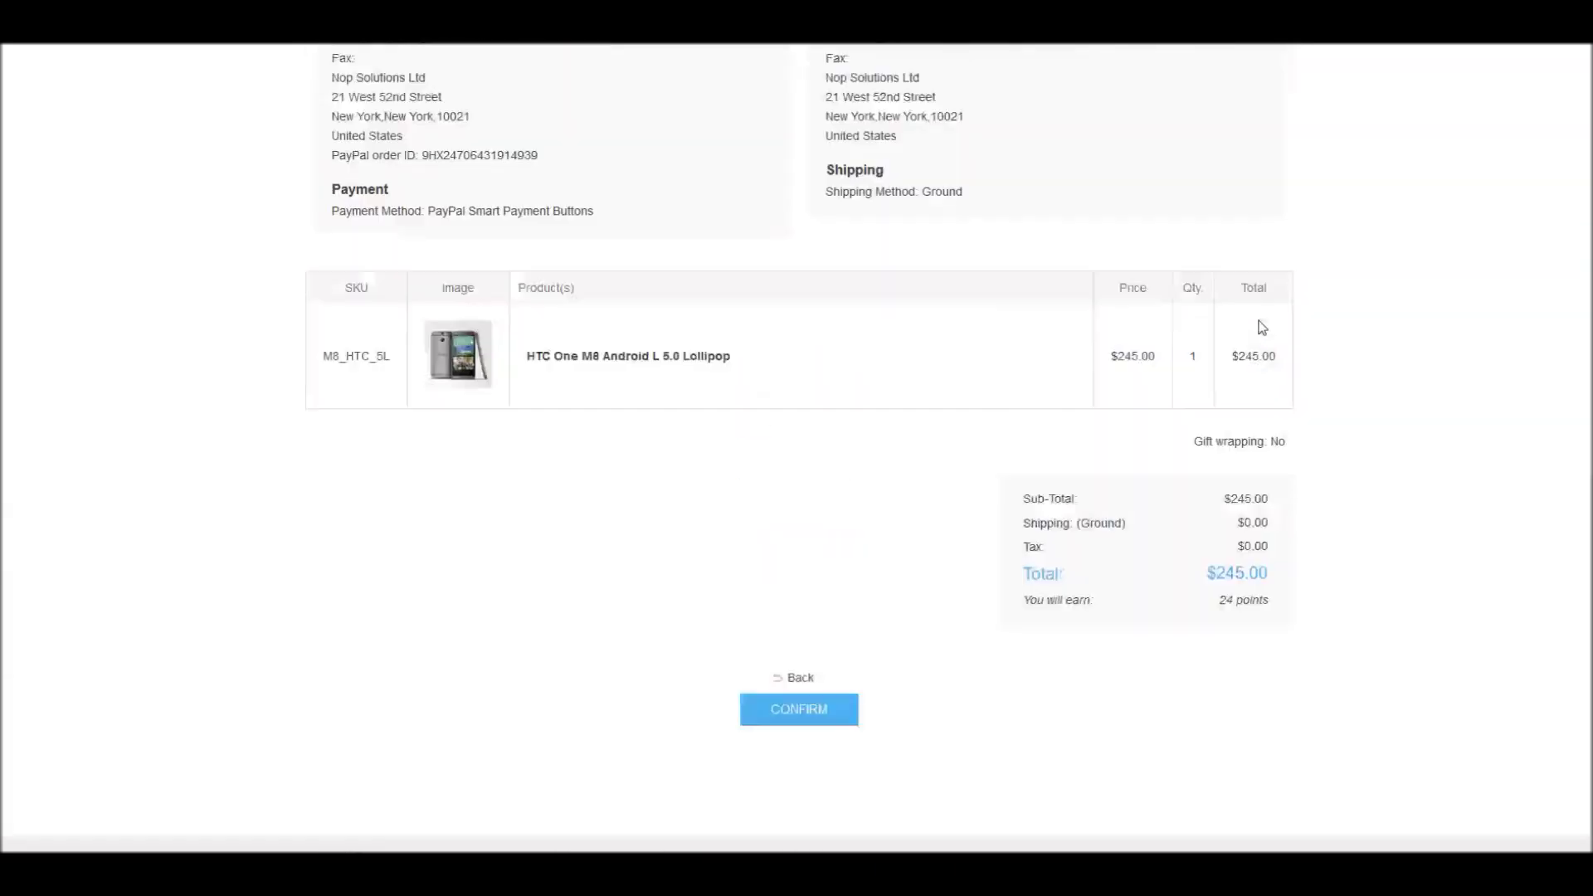
scroll(896, 459, "down", 7)
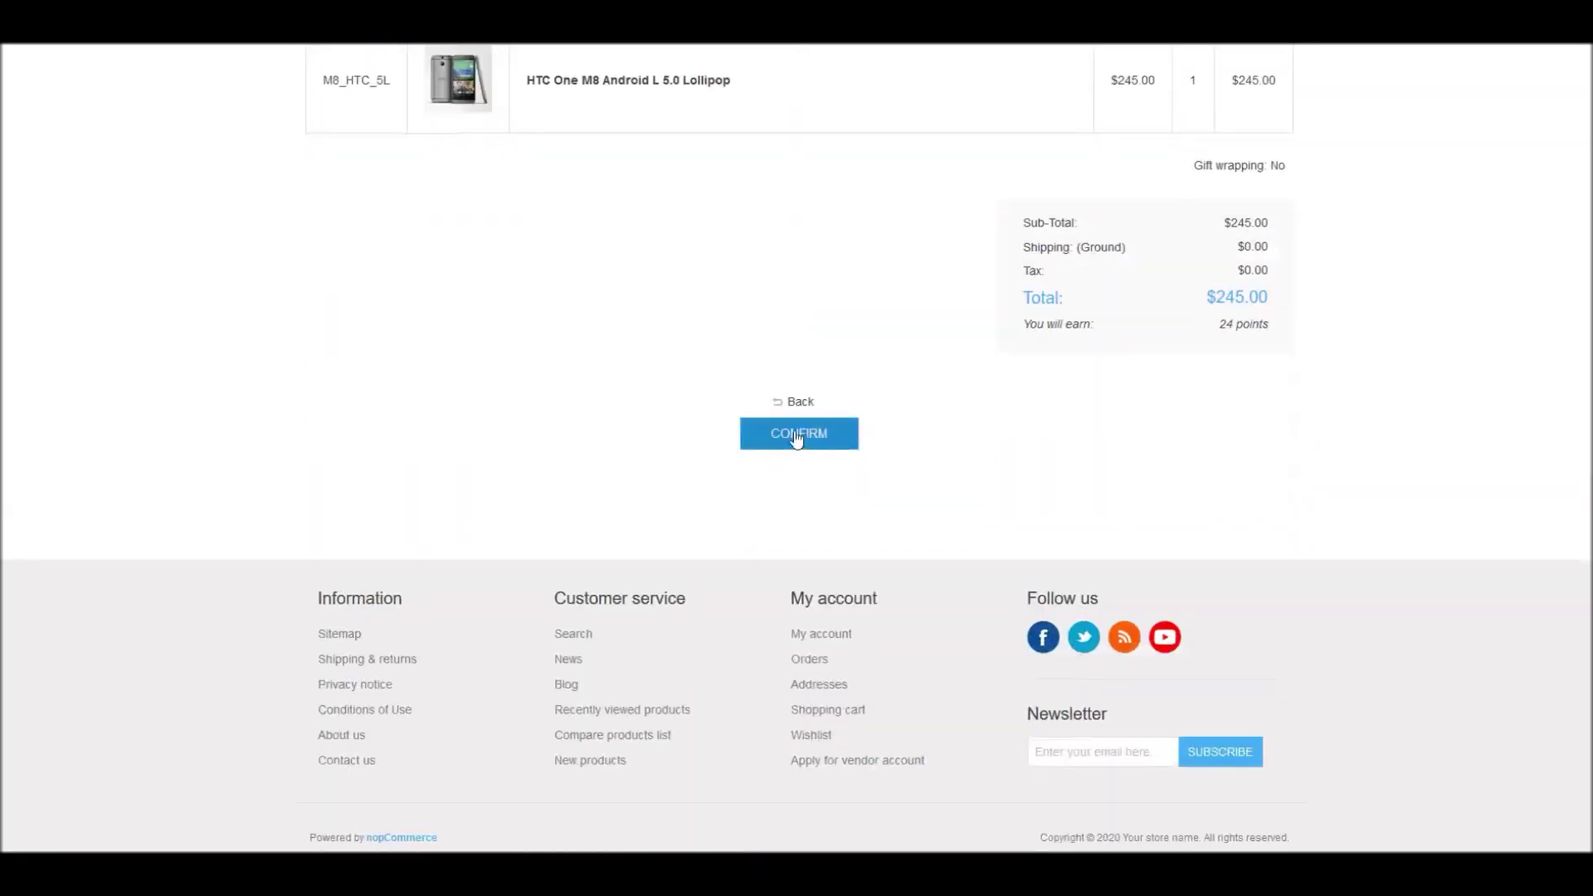
left_click(792, 434)
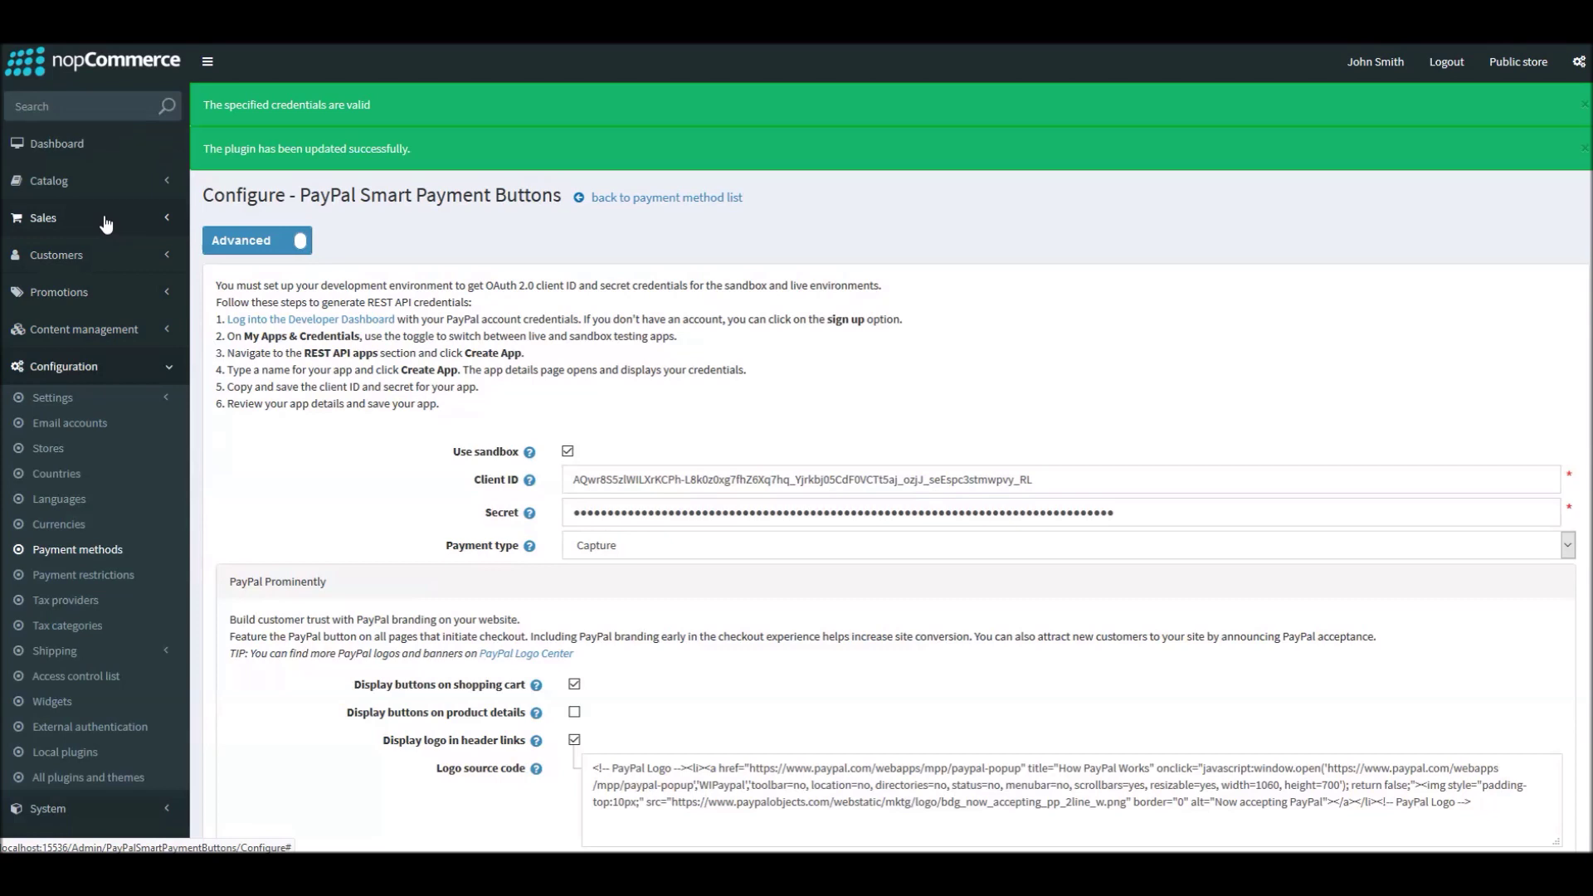
- Open order 7 under Sales > Orders and highlight its Paid status and PayPal Smart Payment Buttons method
left_click(105, 219)
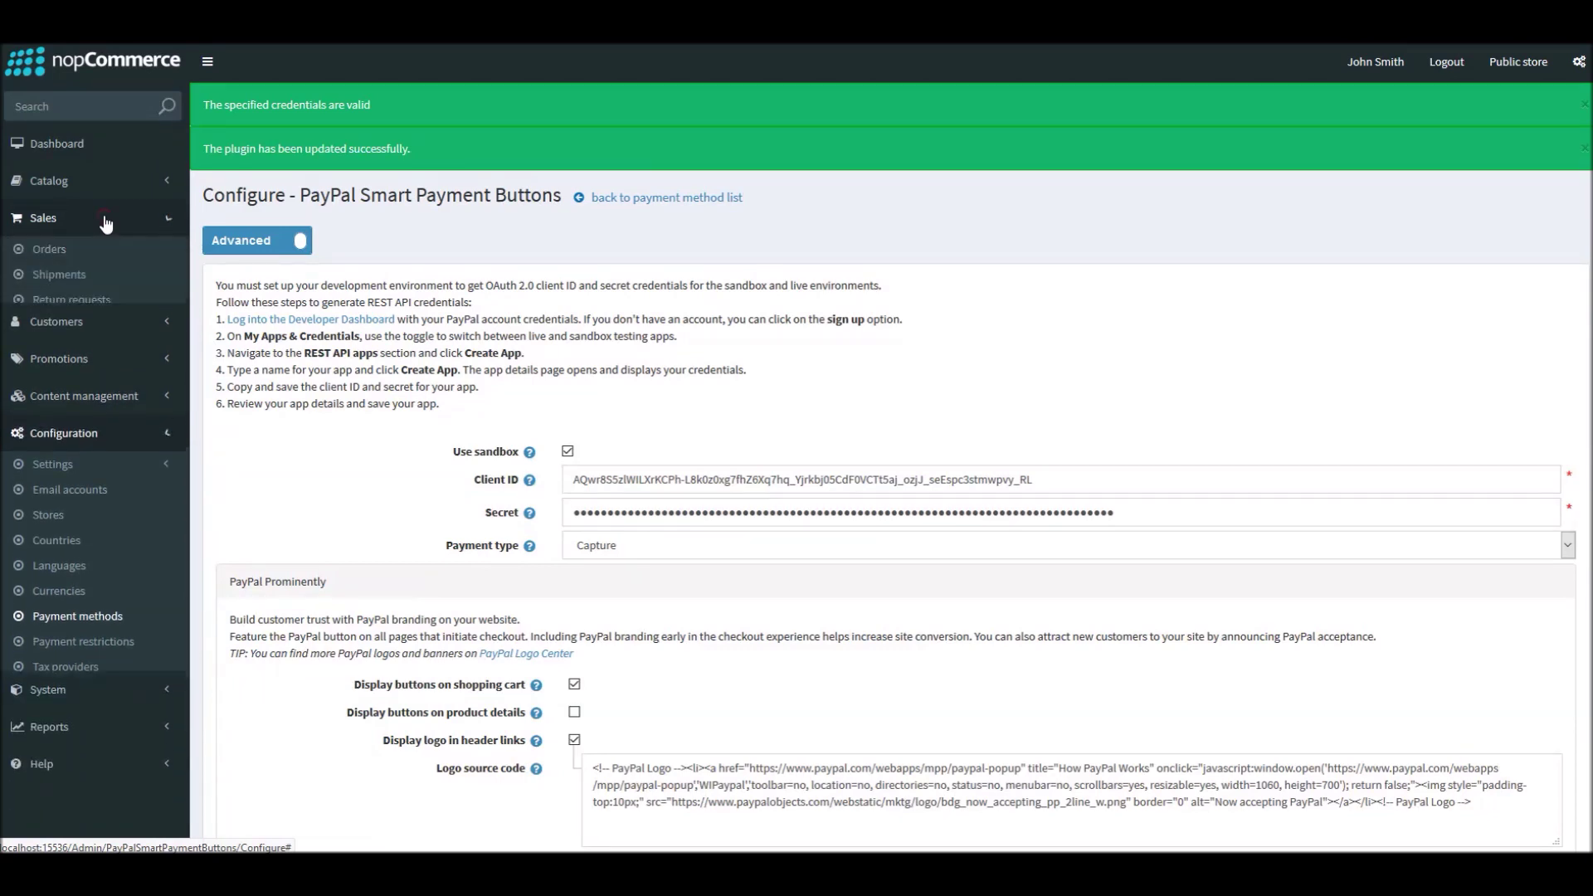
left_click(61, 251)
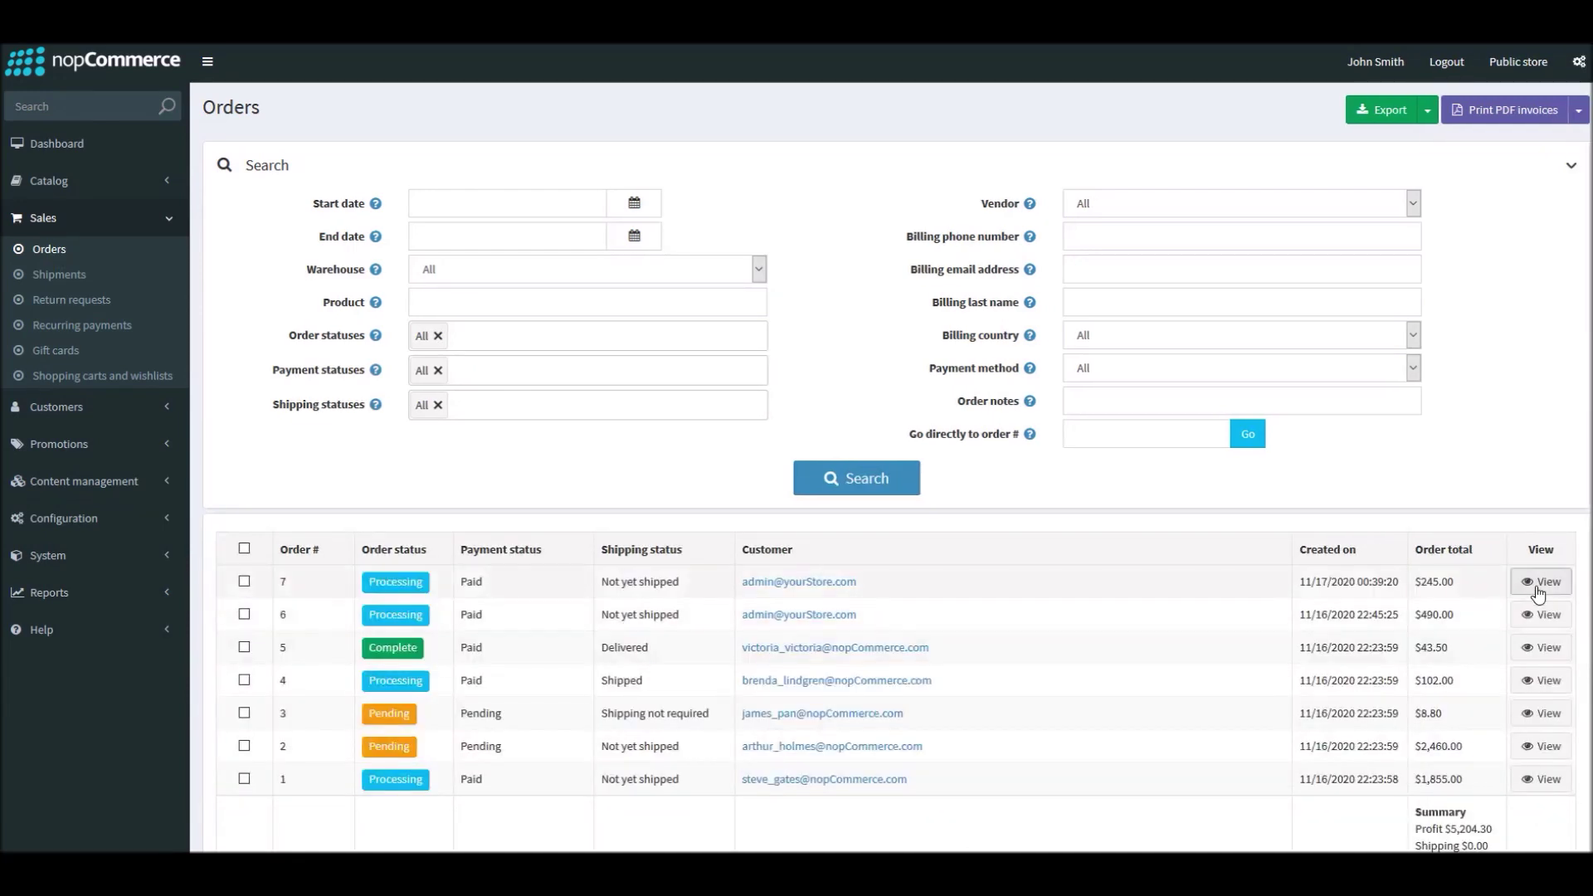
left_click(1543, 583)
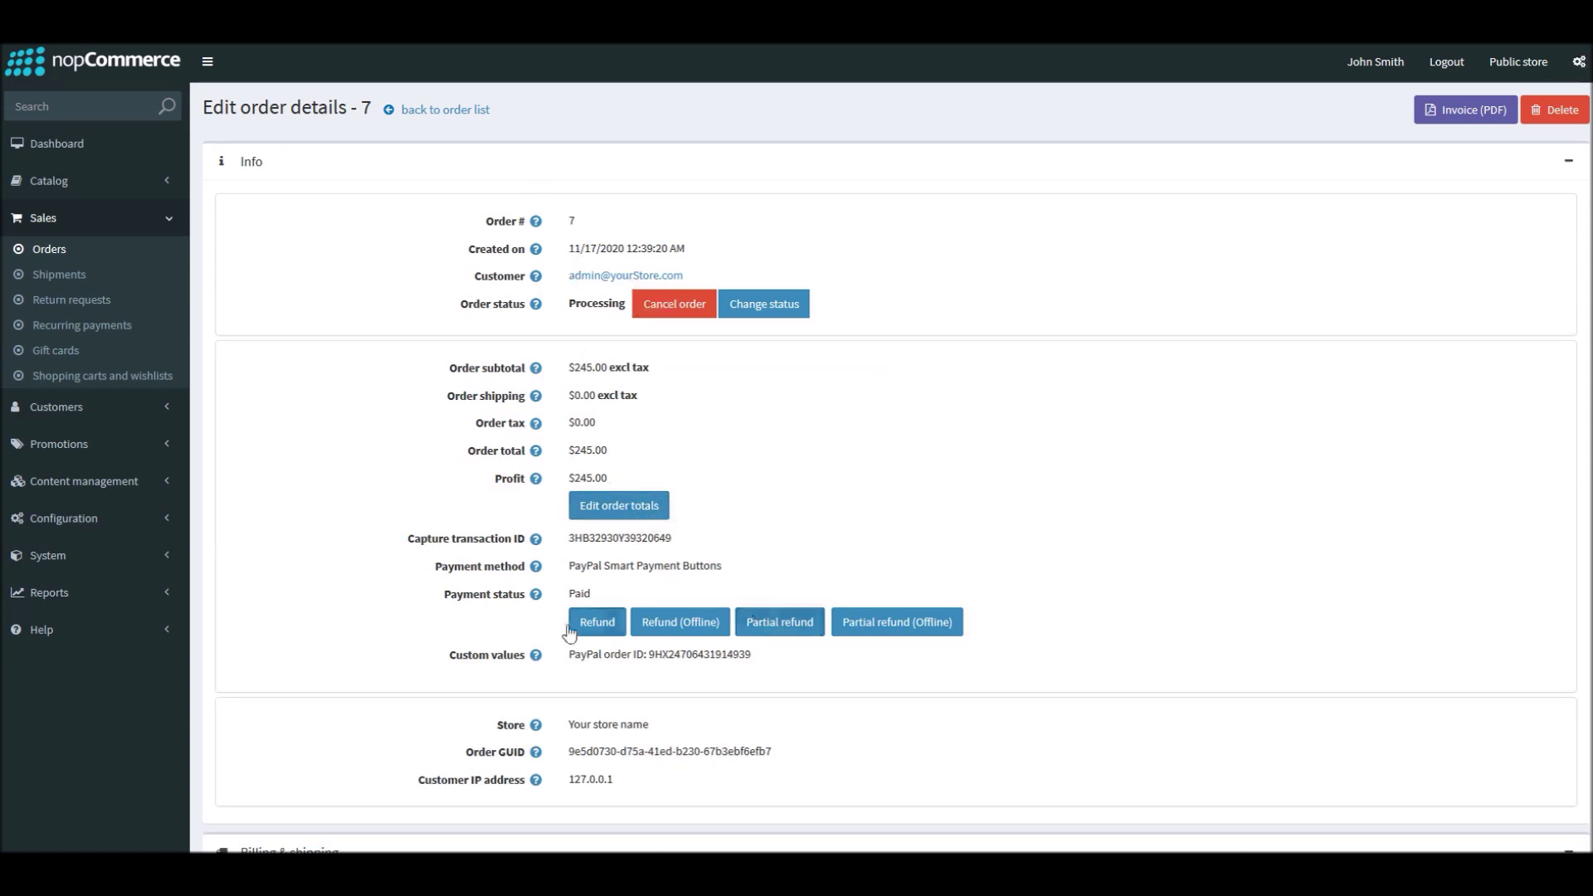
double_click(577, 590)
double_click(641, 567)
triple_click(641, 566)
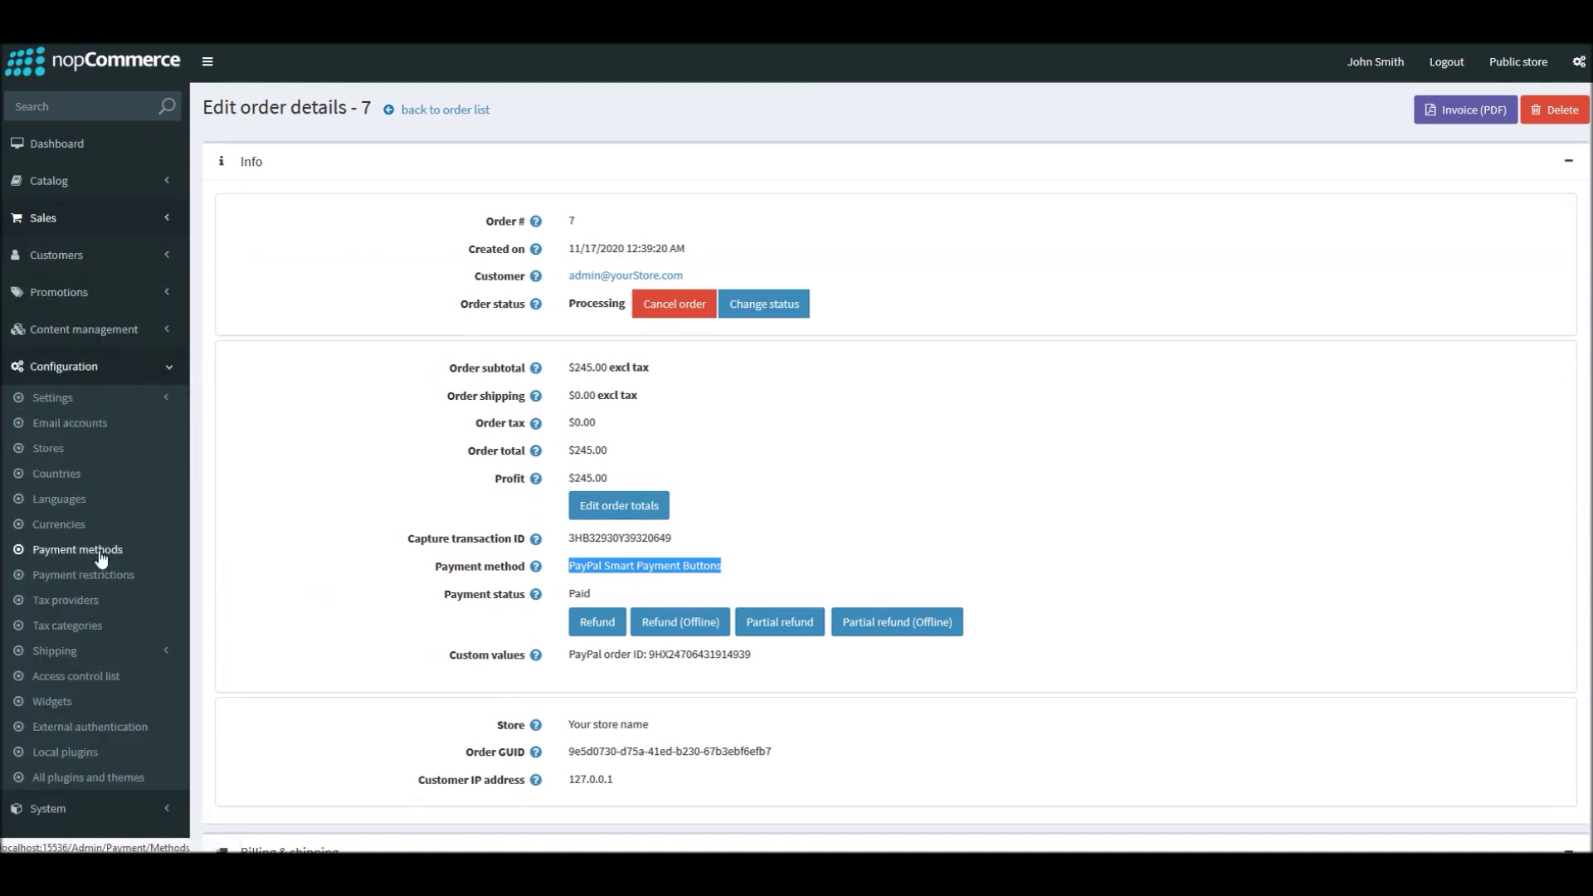
- Untick Use sandbox in the PayPal Smart Payment Buttons configuration, keeping the existing credentials
left_click(99, 553)
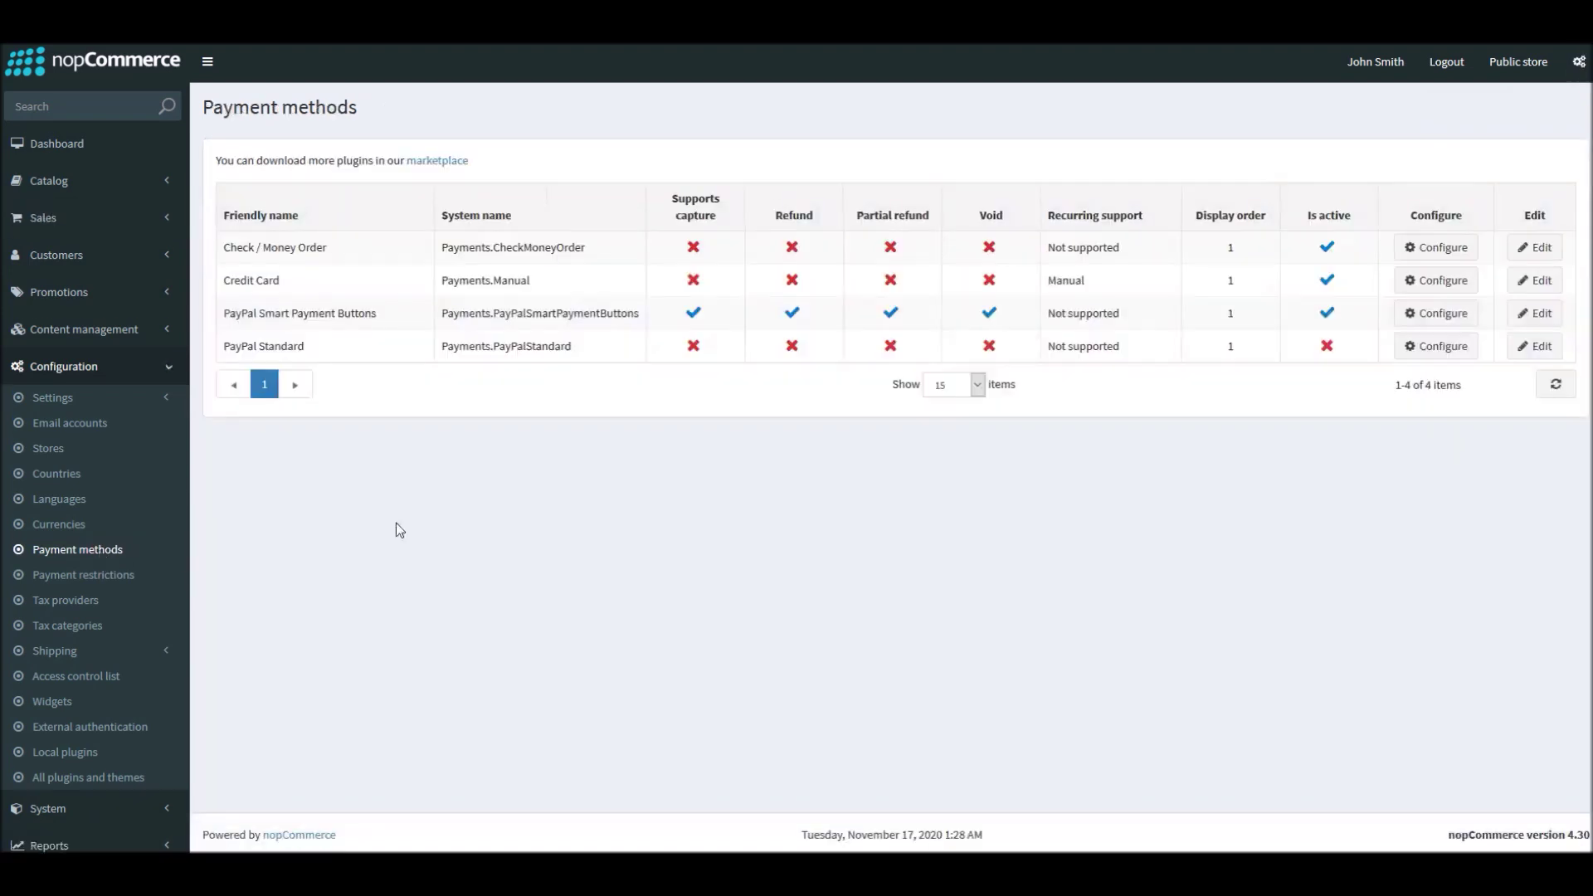
left_click(1424, 312)
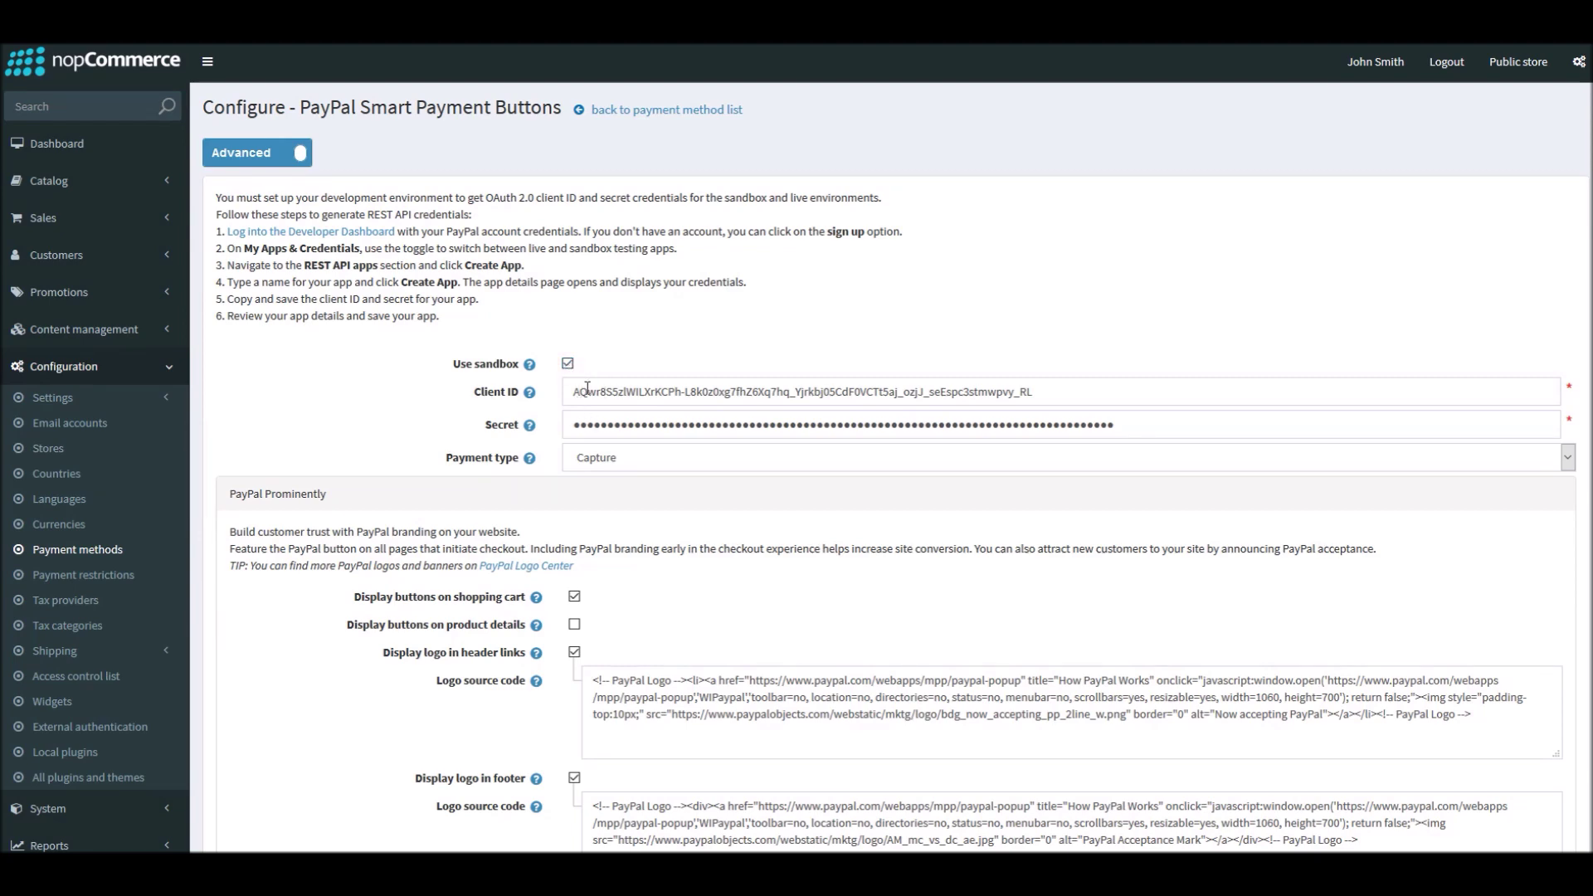
left_click(567, 364)
scroll(567, 366, "down", 3)
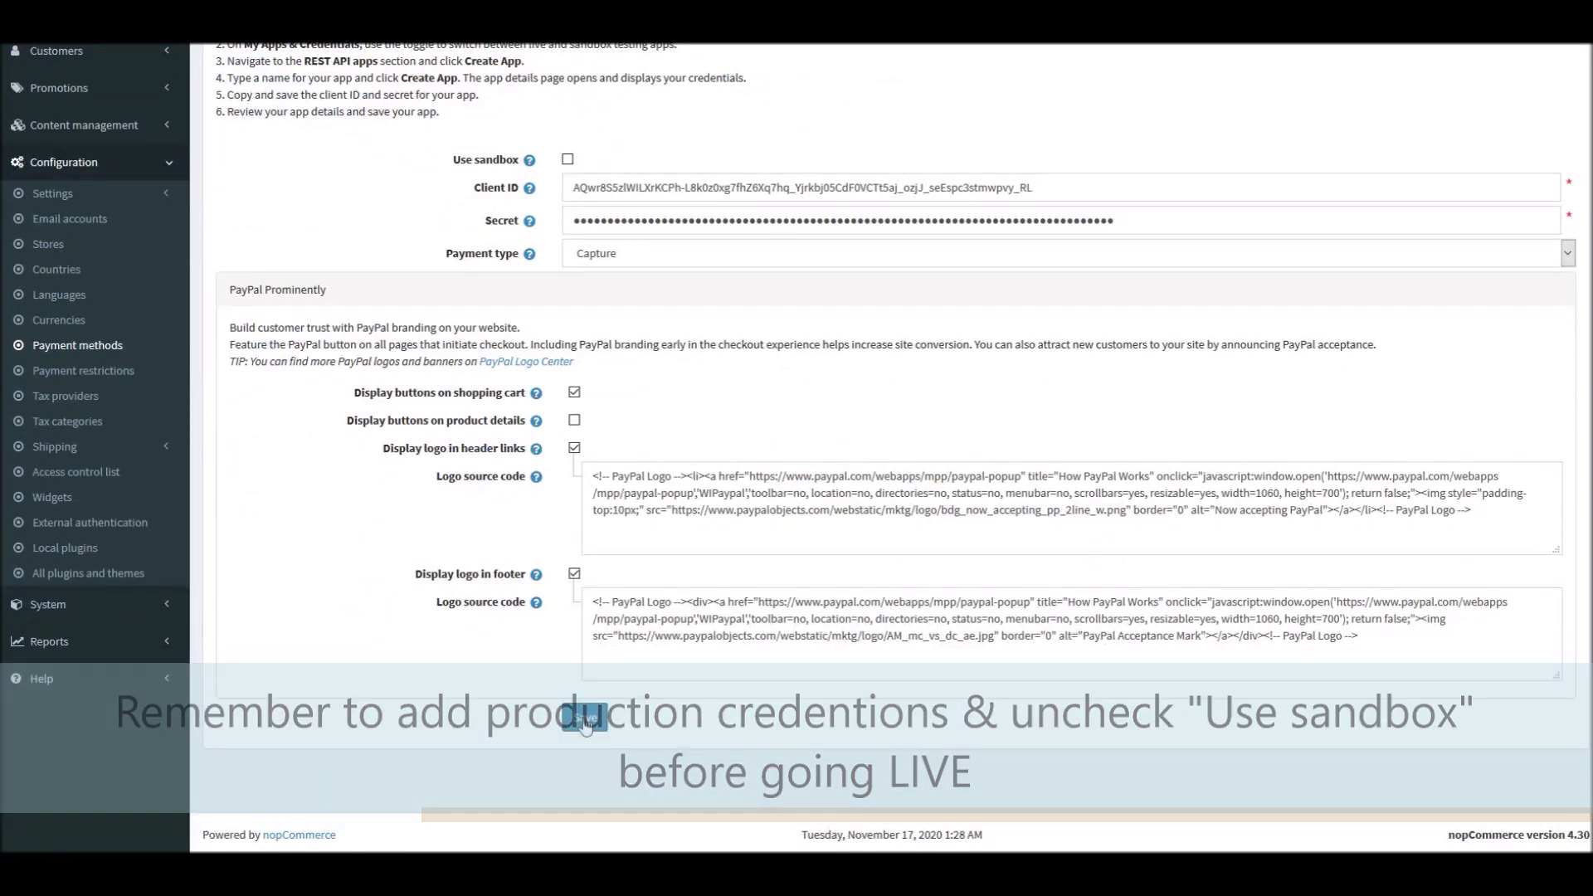